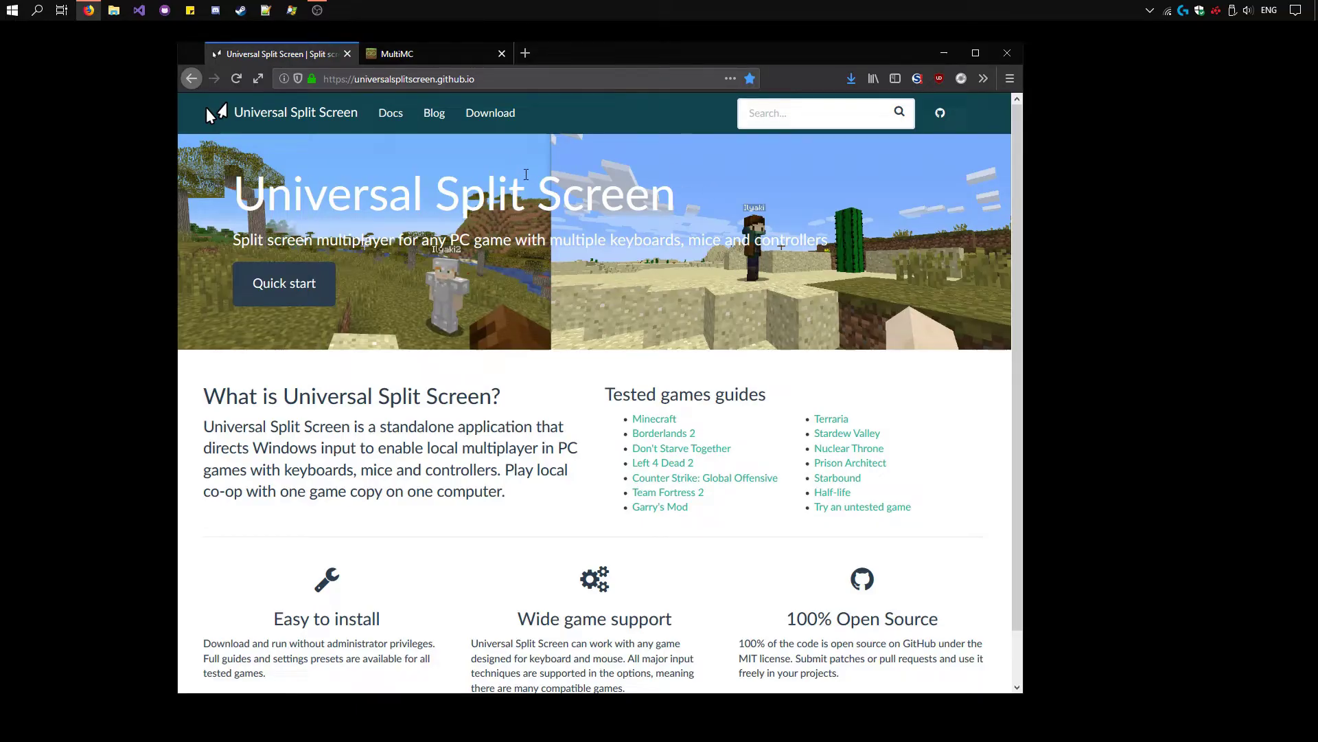
- Go to the Download & Install section of the MultiMC website
{"action": "left_click", "coordinate": [452, 53]}
{"action": "middle_click", "coordinate": [355, 450]}
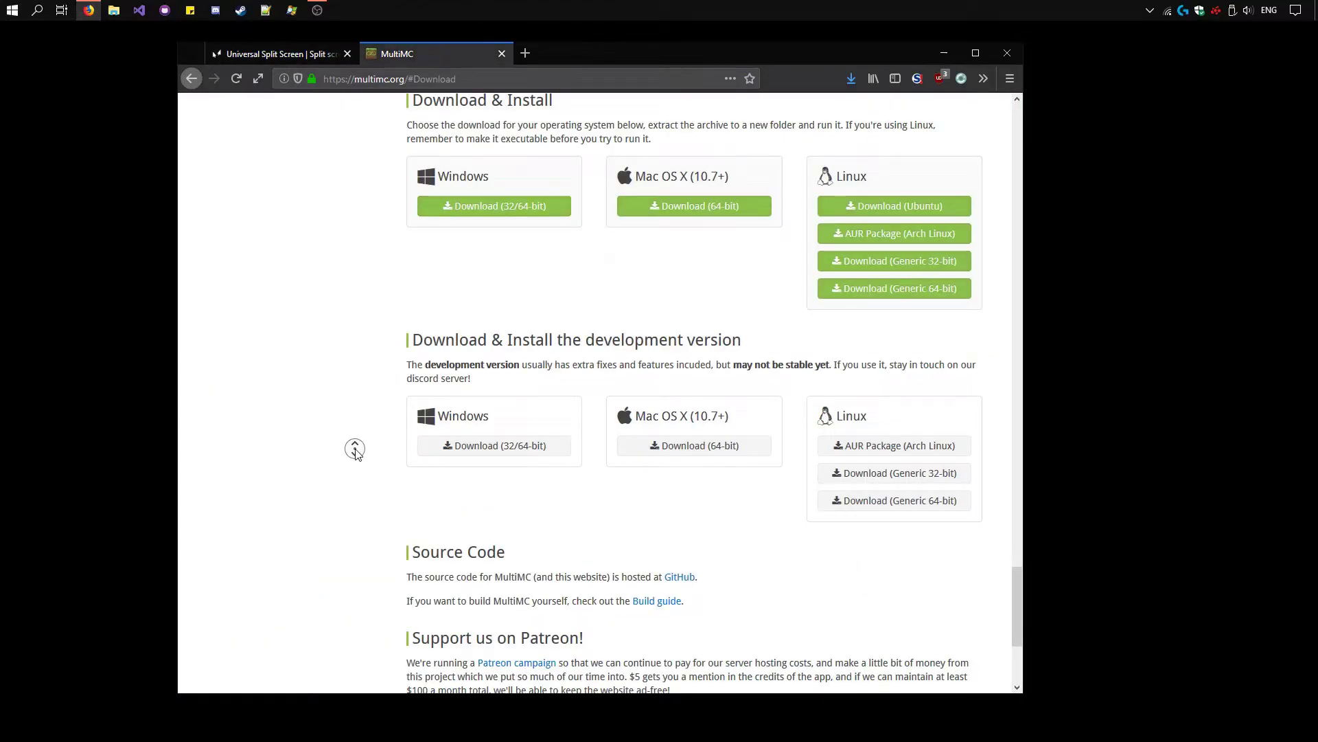
{"action": "scroll", "coordinate": [355, 449], "scroll_direction": "up", "scroll_amount": 15}
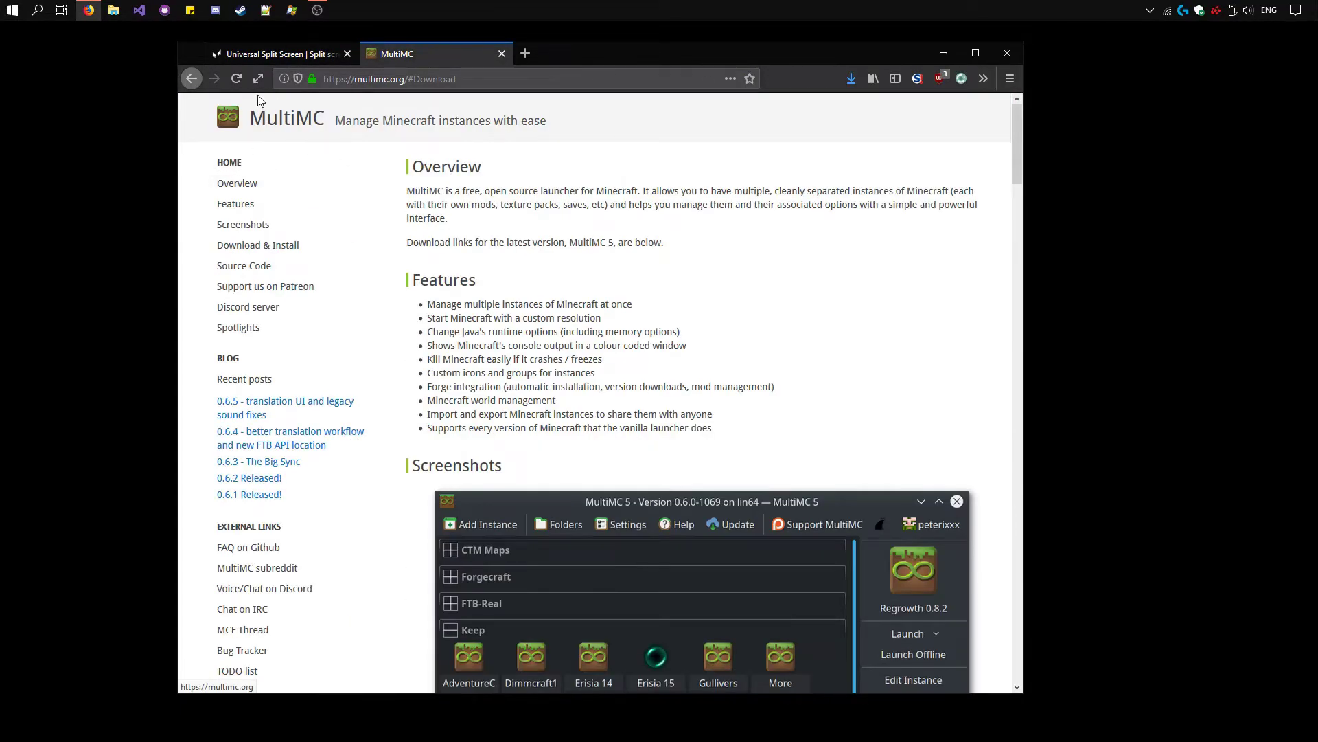
{"action": "left_click_drag", "start_coordinate": [355, 78], "coordinate": [401, 82]}
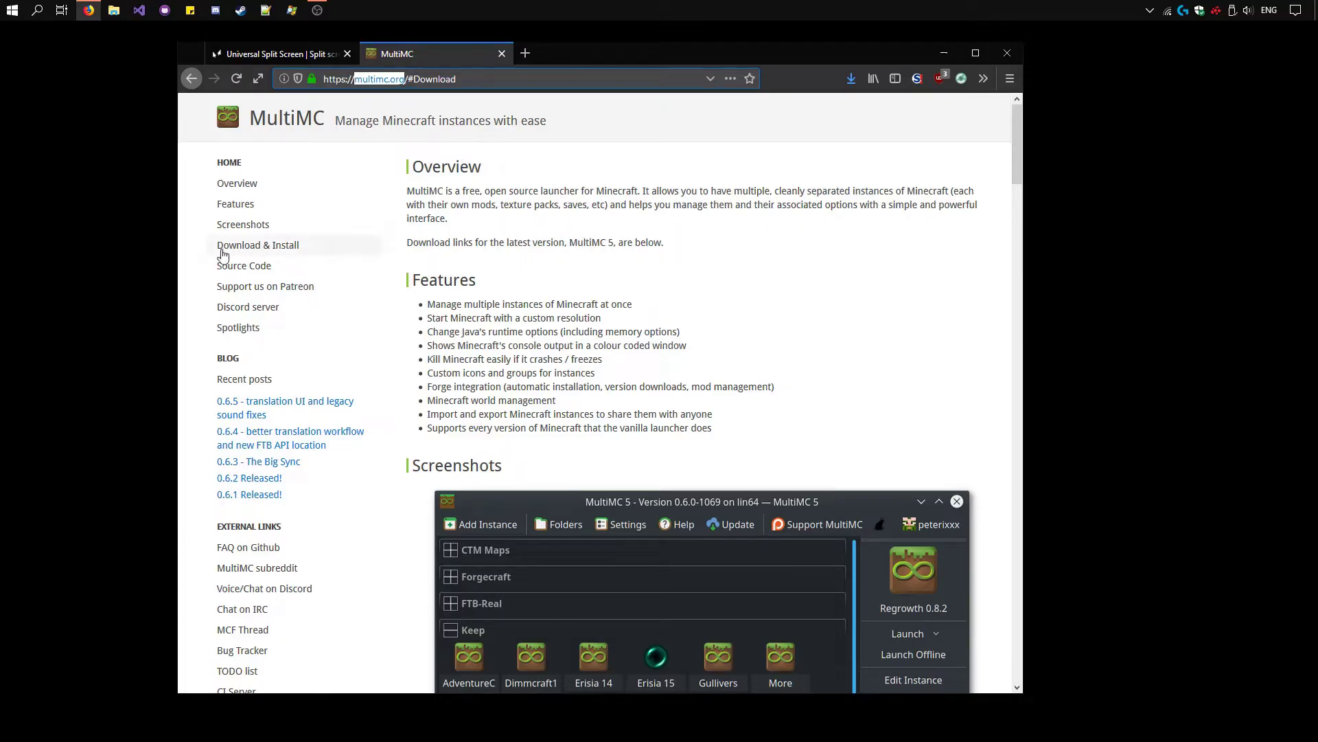
{"action": "left_click", "coordinate": [307, 248]}
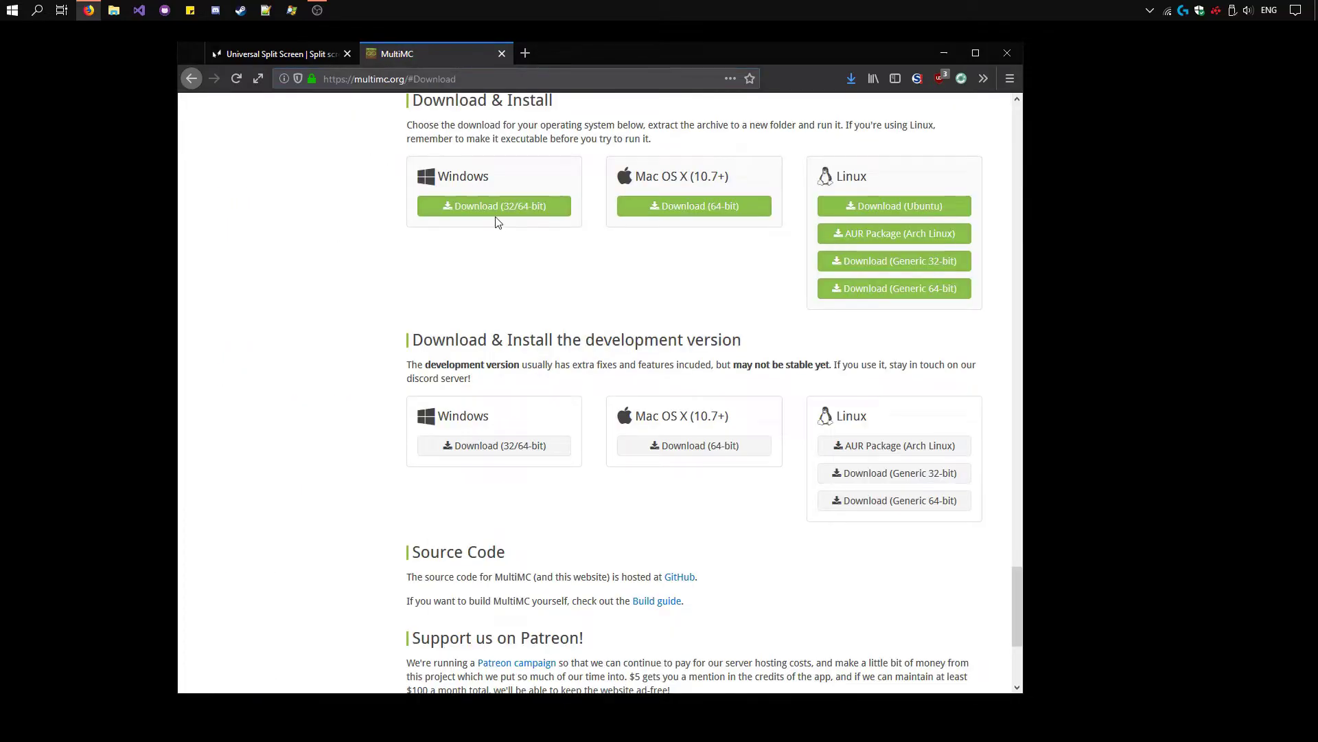
- Download the stable Windows version as mmc-stable-win32.zip into C:\Software2, replacing the existing file
{"action": "left_click", "coordinate": [421, 210]}
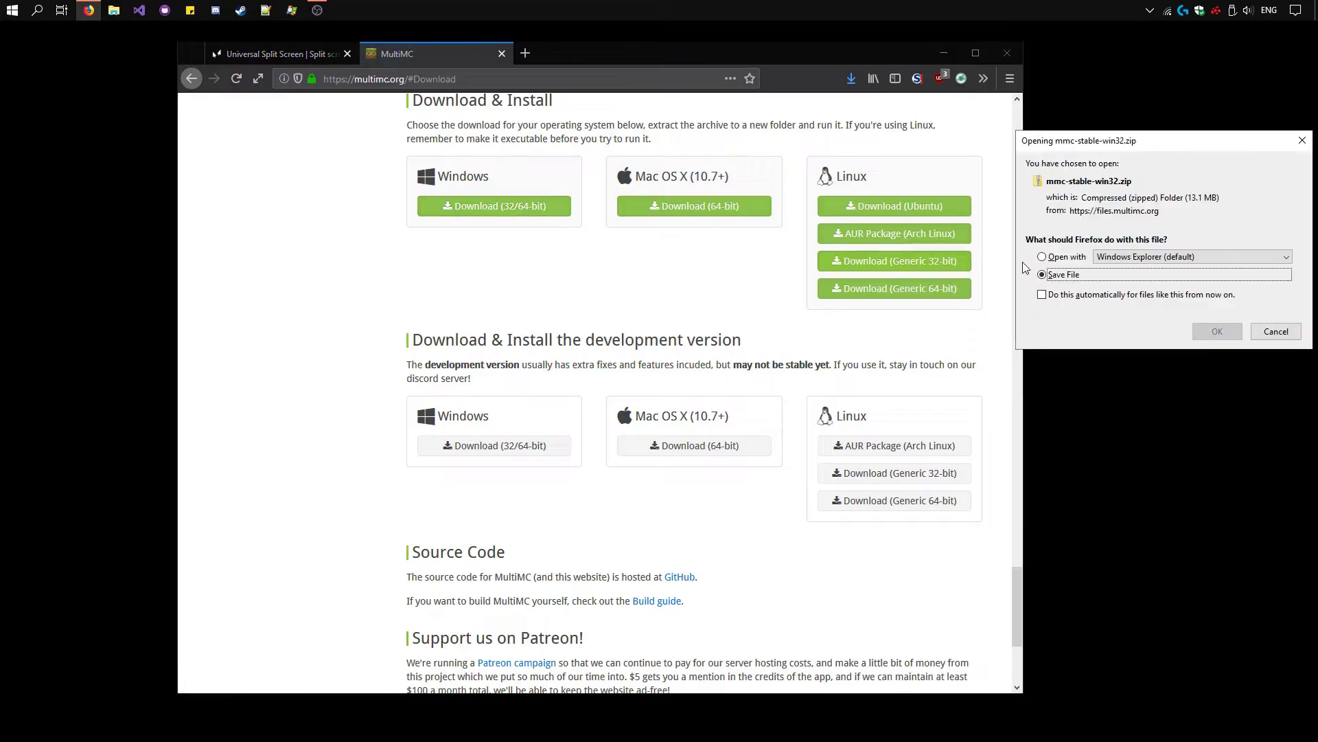
{"action": "left_click", "coordinate": [1216, 332]}
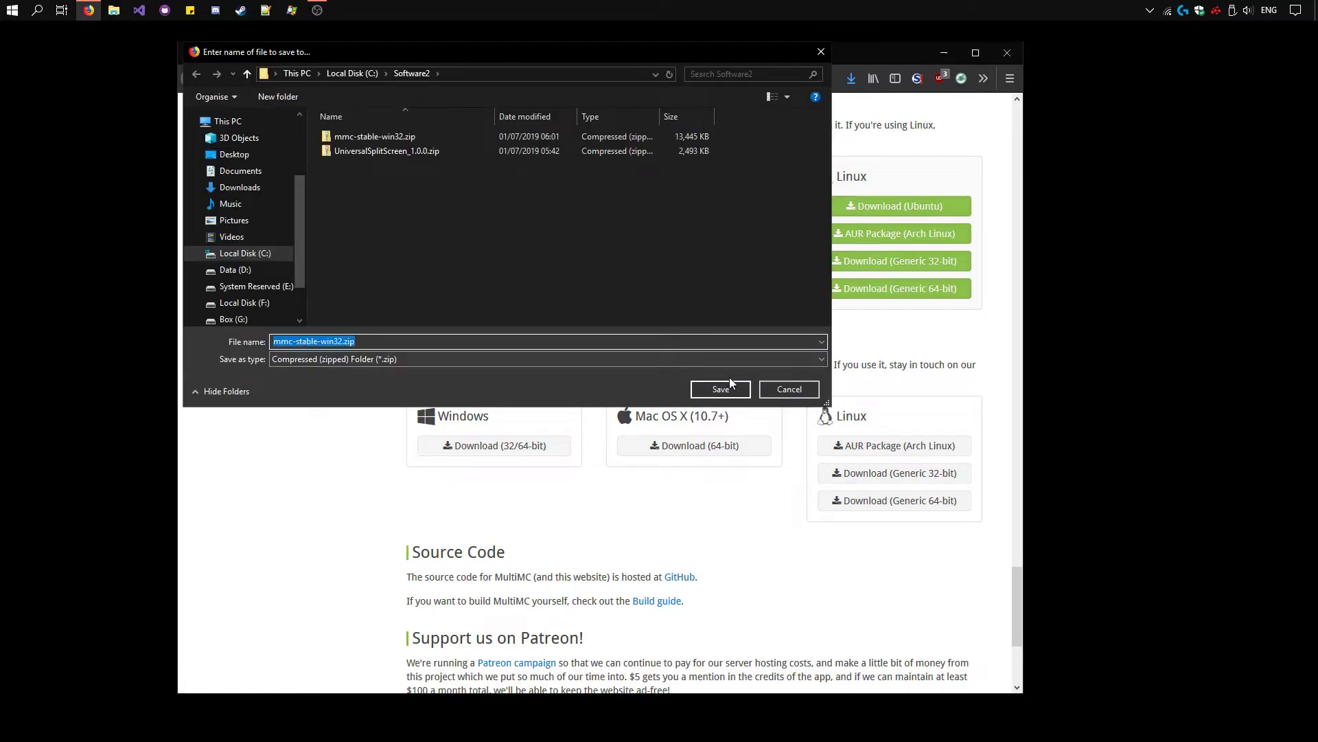
{"action": "left_click", "coordinate": [721, 389]}
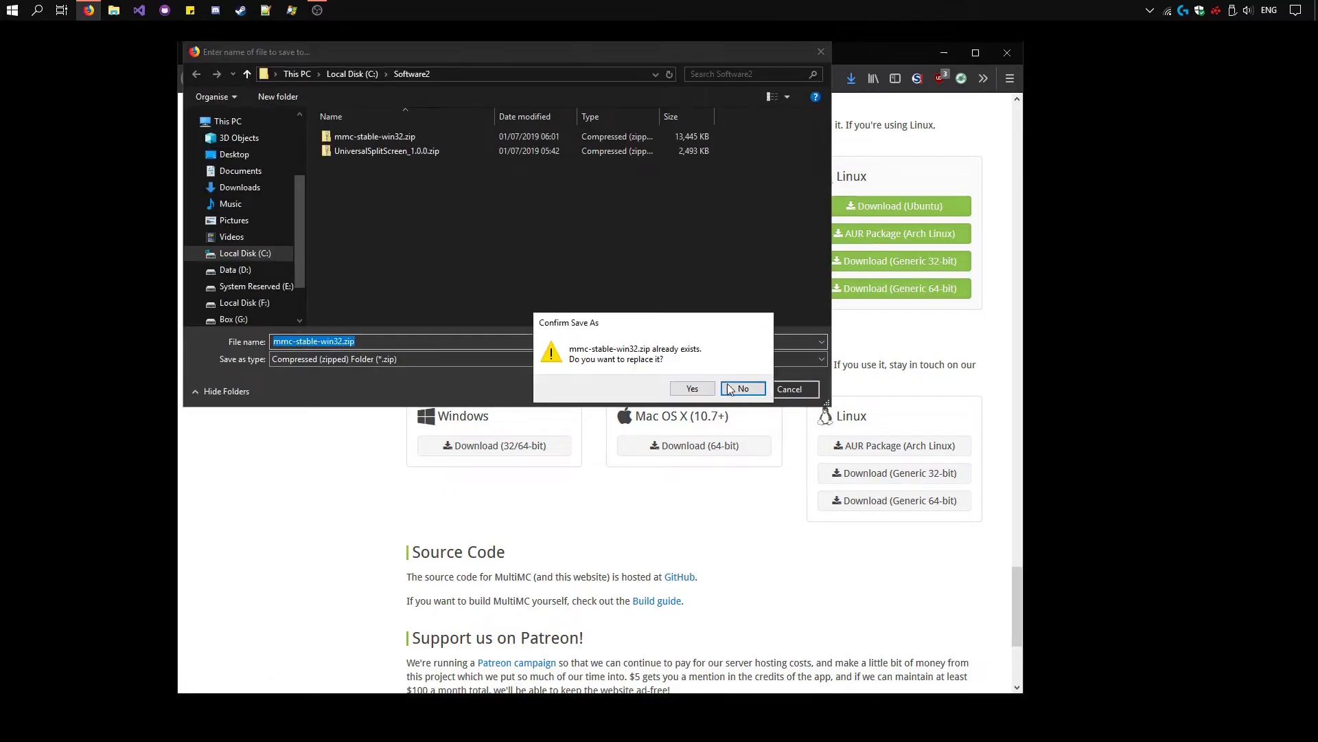
{"action": "left_click", "coordinate": [689, 388]}
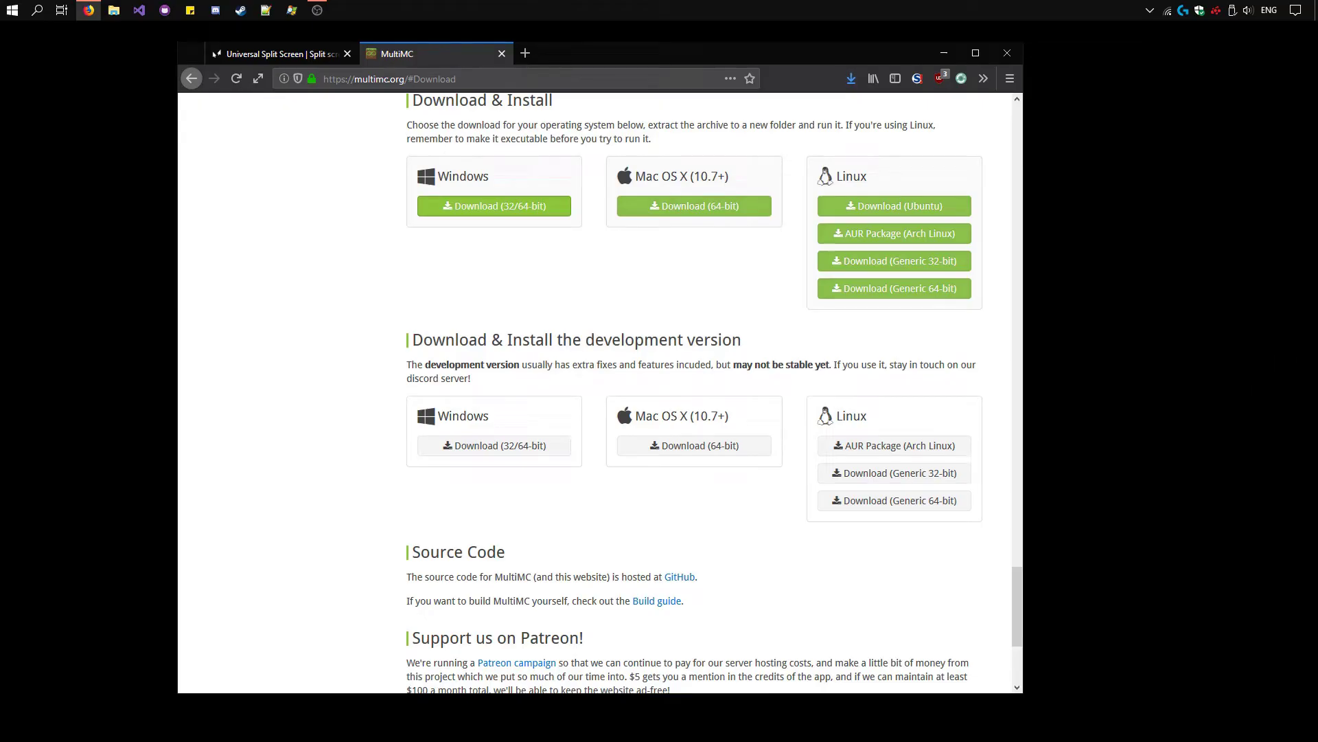
- Extract mmc-stable-win32.zip in File Explorer to C:\Software2\mmc-stable-win32
{"action": "left_click_drag", "start_coordinate": [1316, 165], "coordinate": [529, 128]}
{"action": "left_click", "coordinate": [481, 274]}
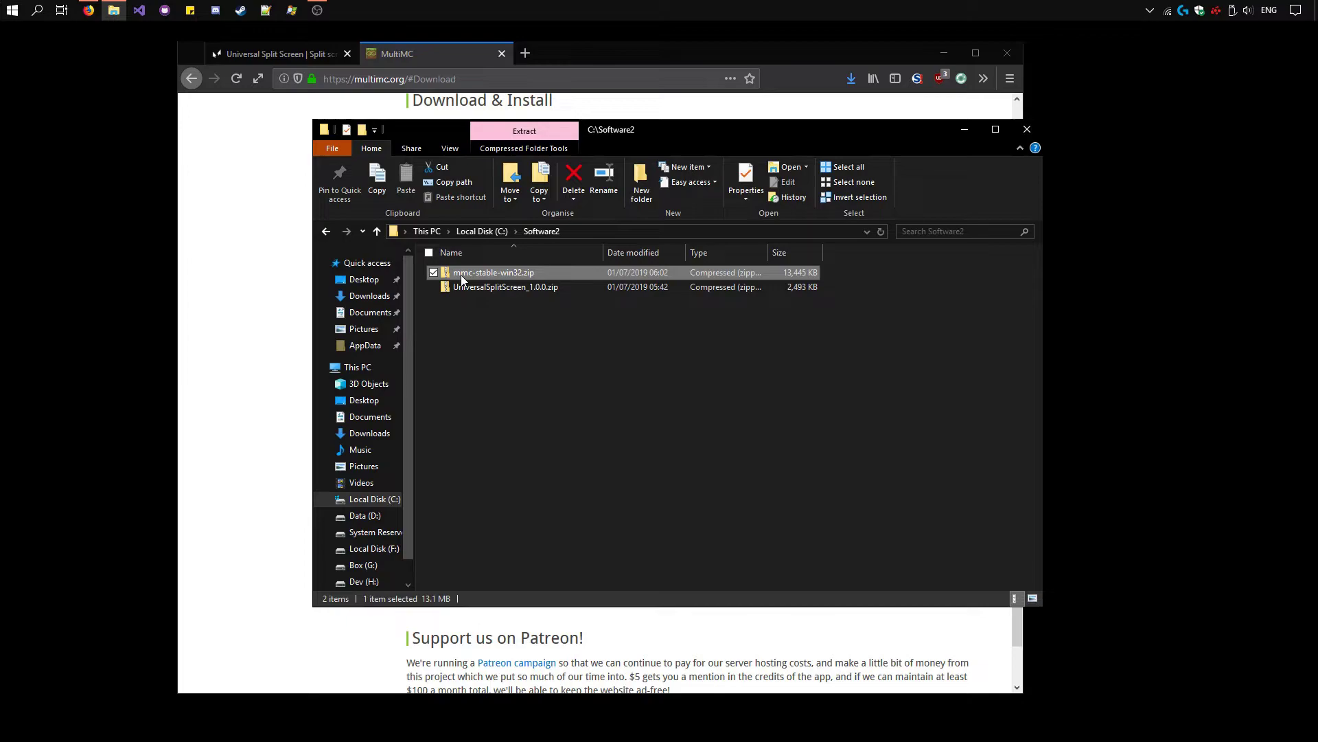
{"action": "right_click", "coordinate": [479, 276]}
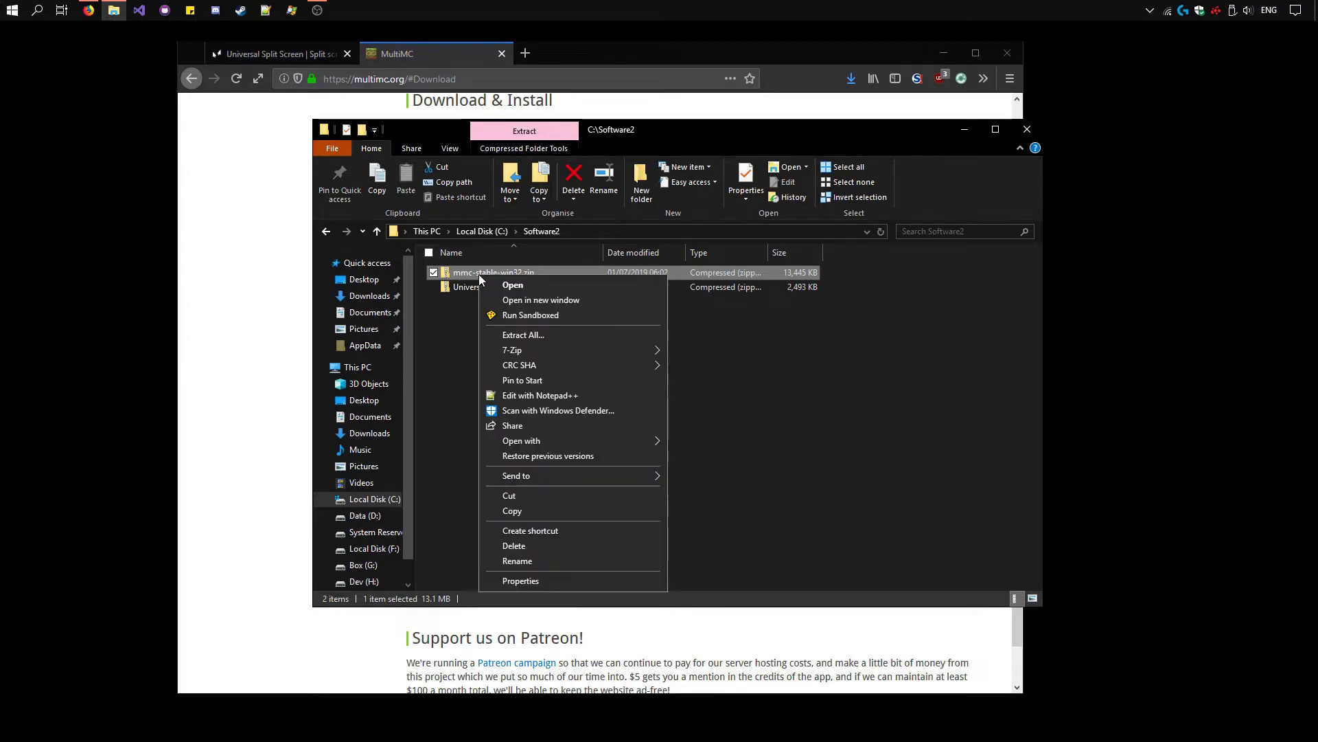
{"action": "left_click", "coordinate": [550, 335]}
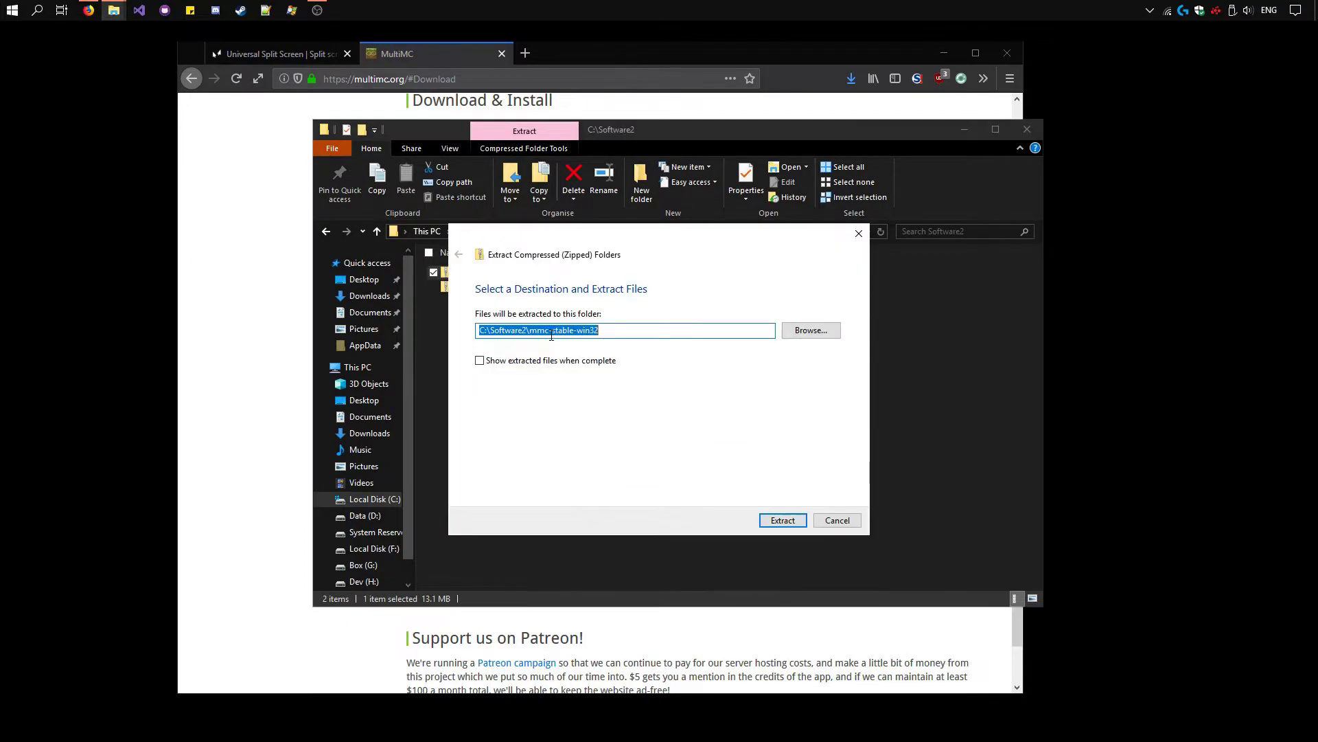
{"action": "left_click", "coordinate": [787, 519]}
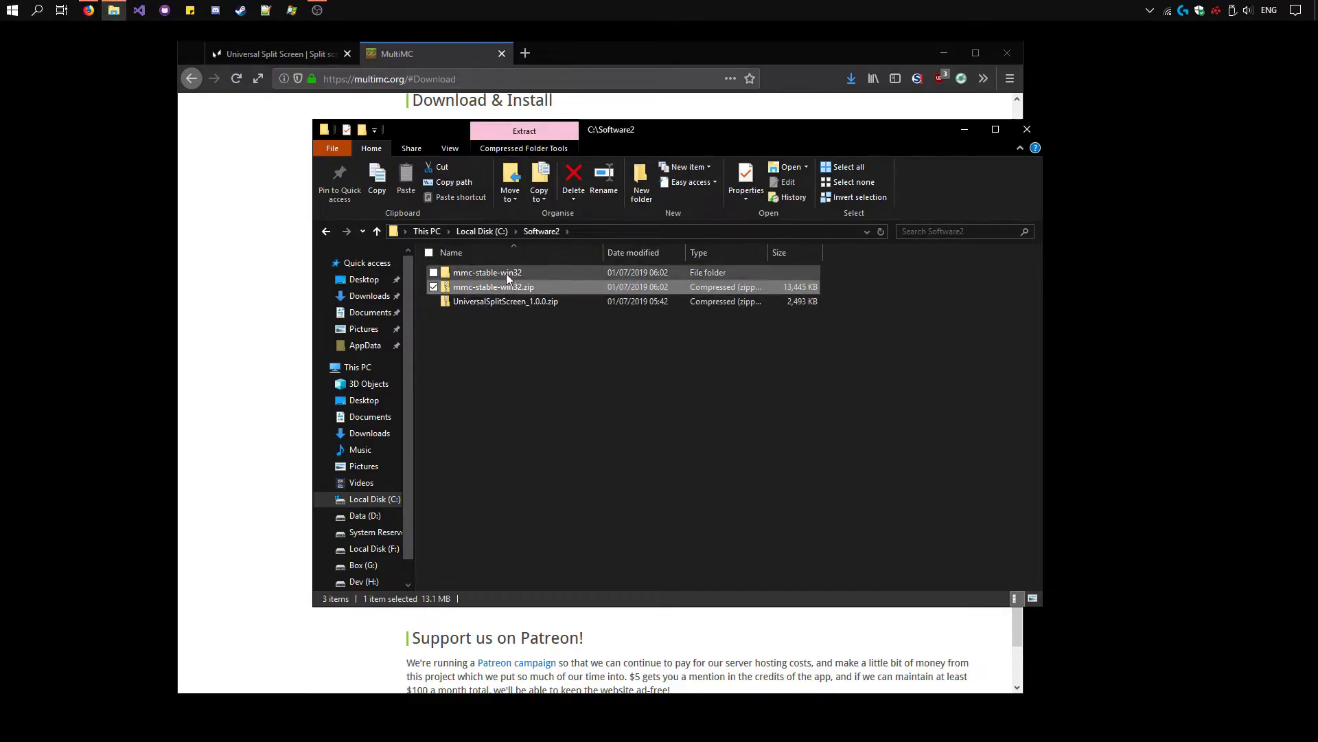
- Run MultiMC.exe from the MultiMC folder inside the extracted mmc-stable-win32 folder, allowing the unverified publisher
{"action": "double_click", "coordinate": [505, 273]}
{"action": "double_click", "coordinate": [486, 273]}
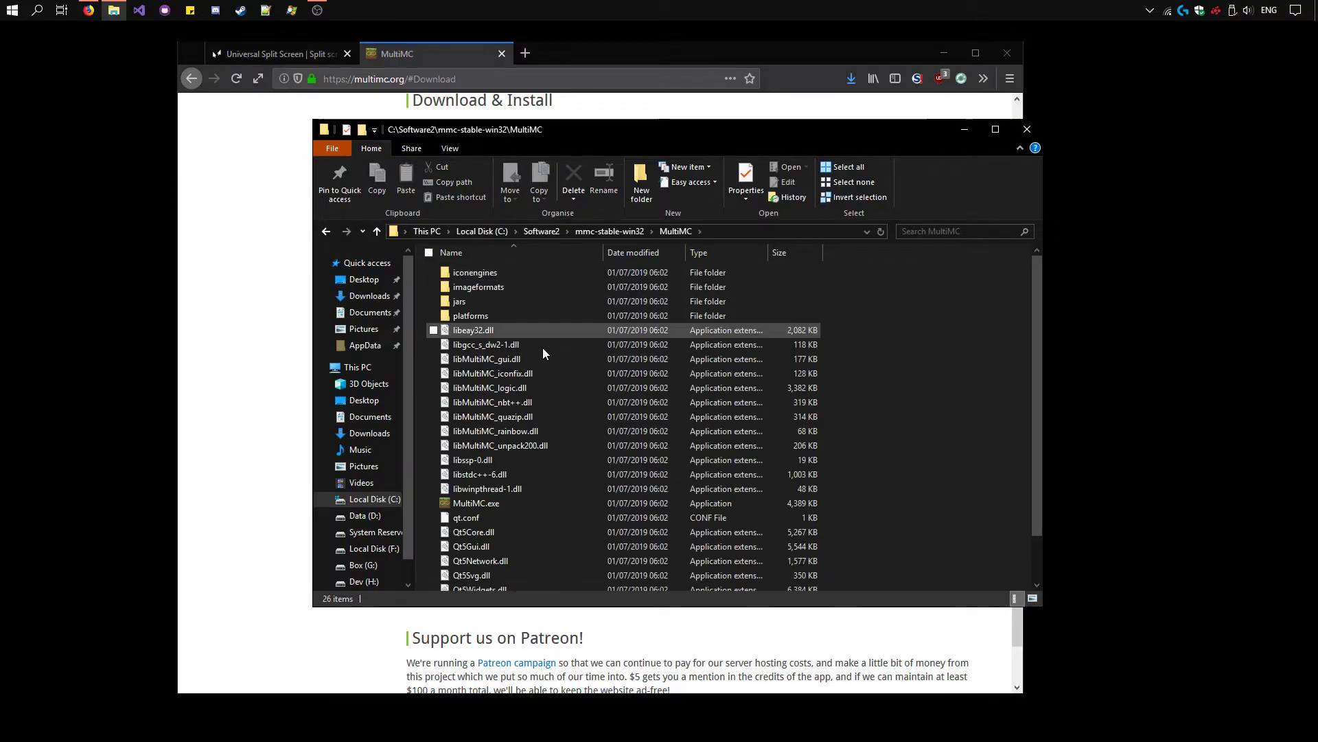
{"action": "scroll", "coordinate": [528, 463], "scroll_direction": "down", "scroll_amount": 2}
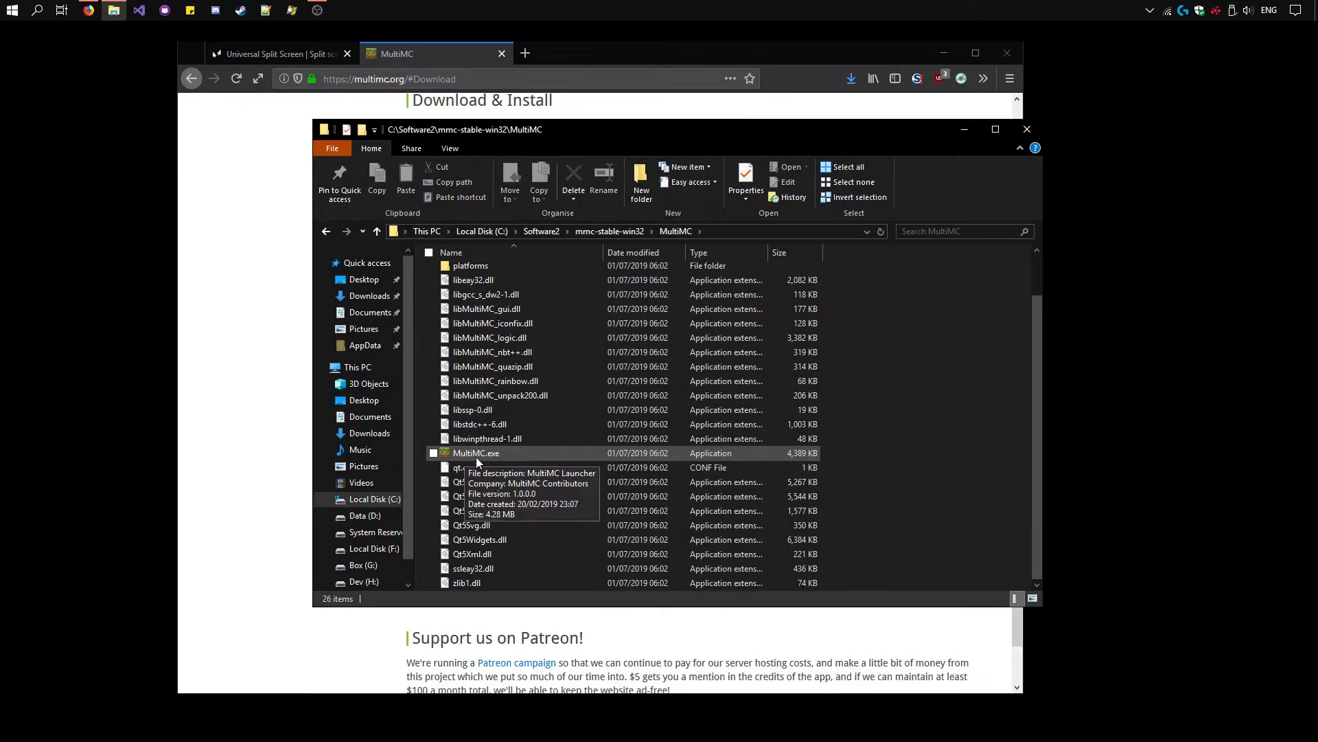
{"action": "double_click", "coordinate": [498, 456]}
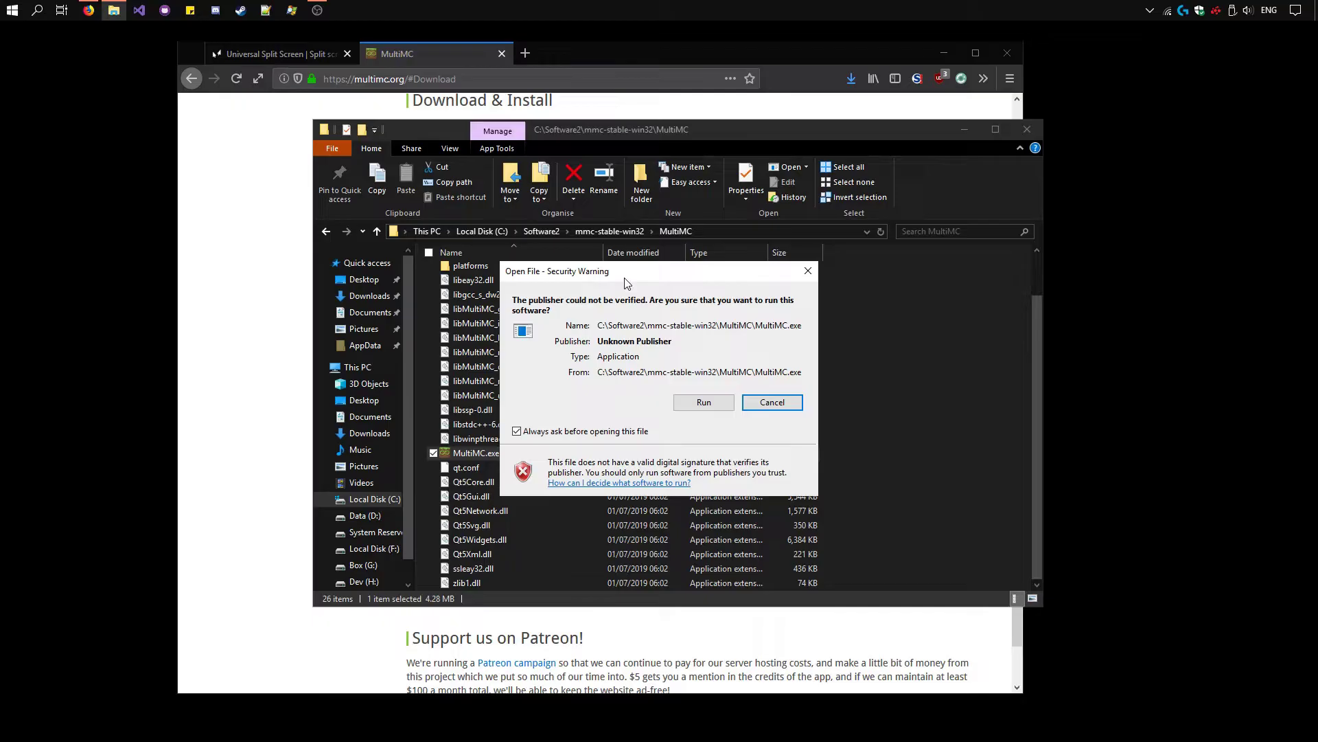
{"action": "left_click", "coordinate": [681, 362]}
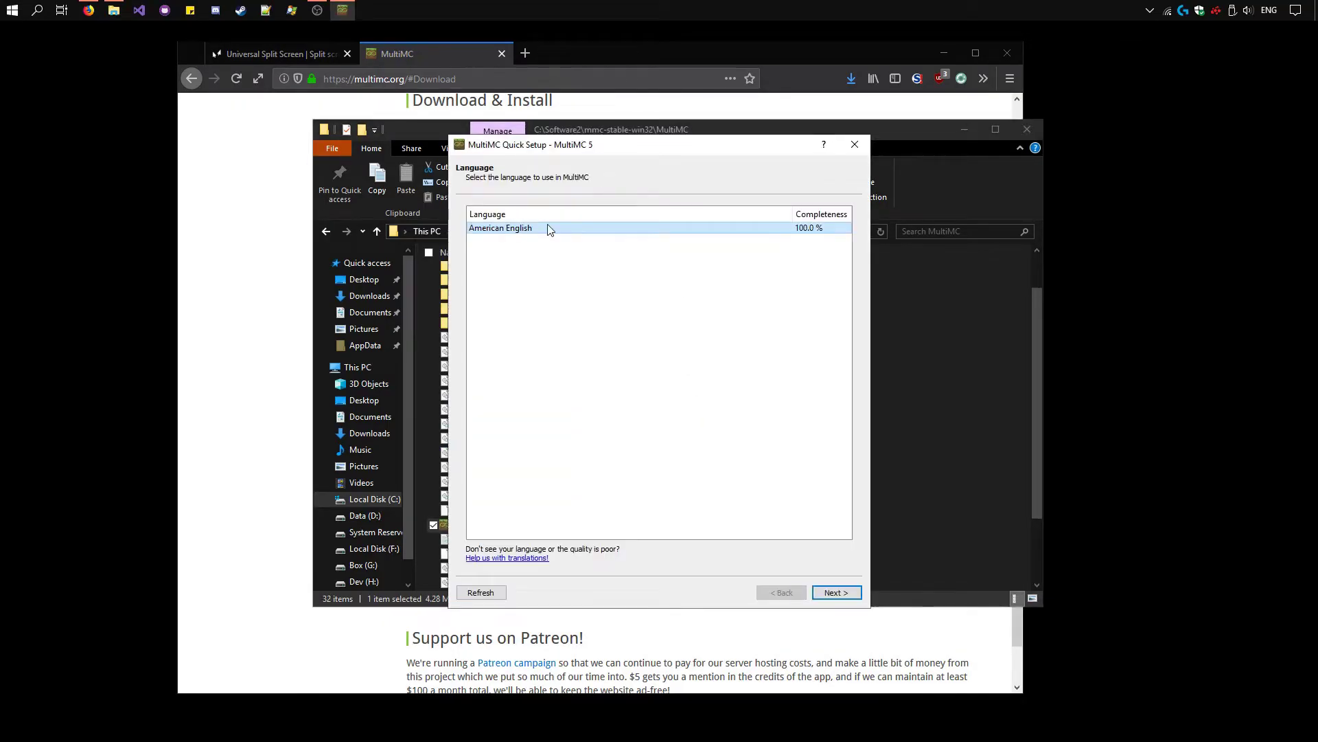
- Complete the quick setup with American English, Java 1.8.0_192, 512 MB minimum and 1024 MB maximum memory, and analytics disabled
{"action": "left_click", "coordinate": [837, 592]}
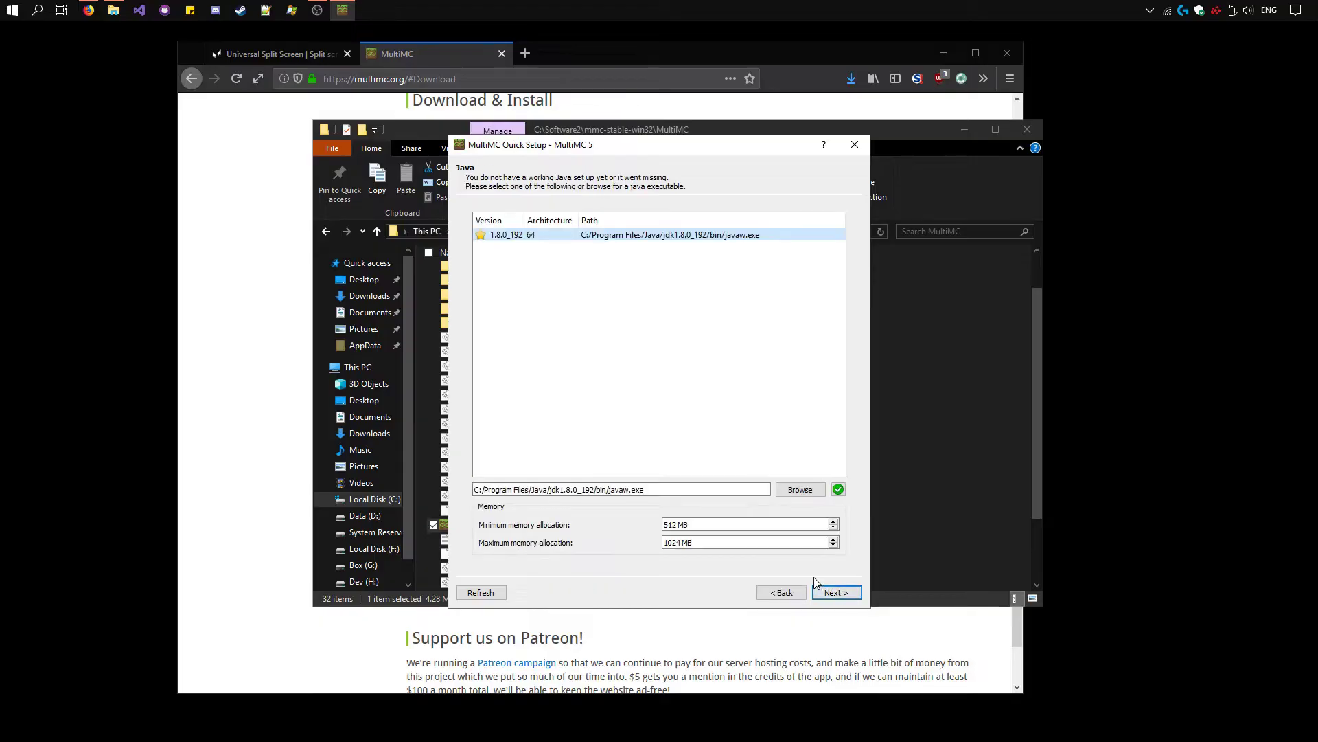
{"action": "left_click", "coordinate": [849, 595]}
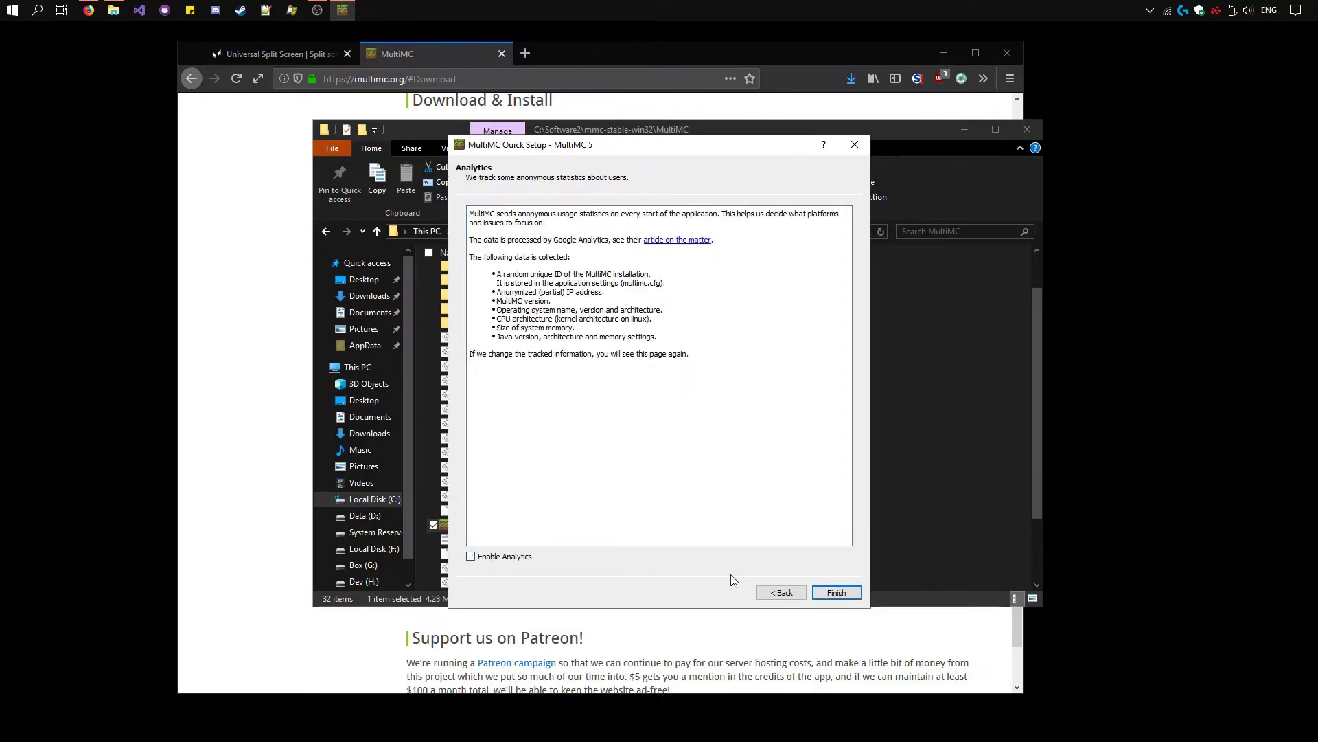
{"action": "left_click", "coordinate": [832, 591]}
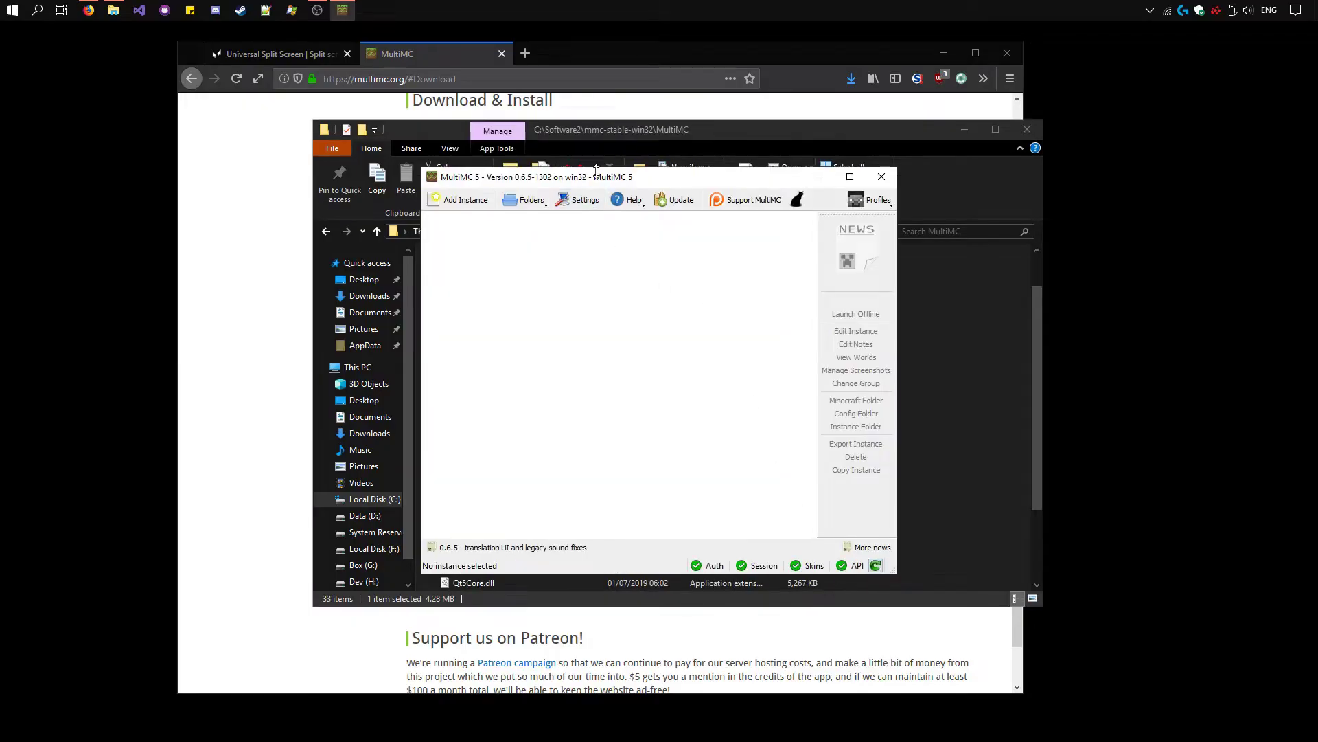
- Move the MultiMC window up slightly and open the account management settings
{"action": "left_click_drag", "start_coordinate": [593, 182], "coordinate": [575, 130]}
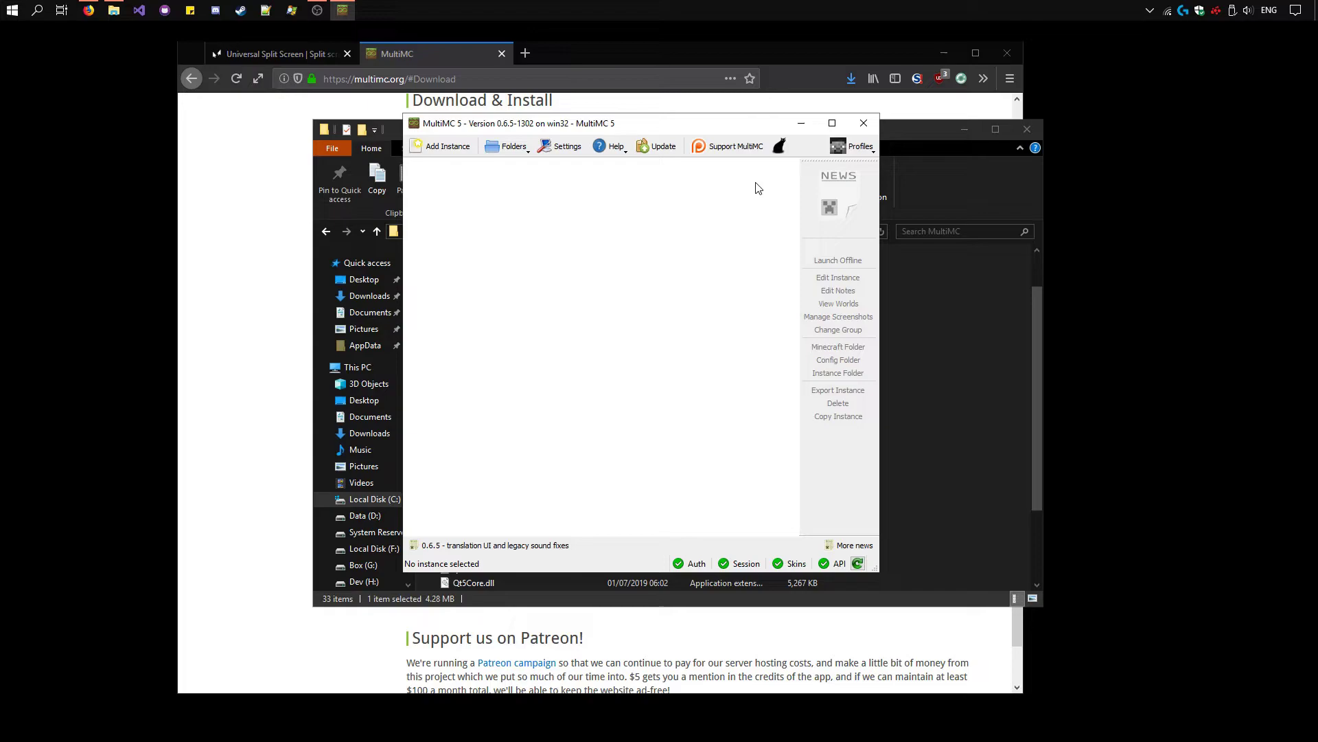
{"action": "left_click", "coordinate": [848, 152]}
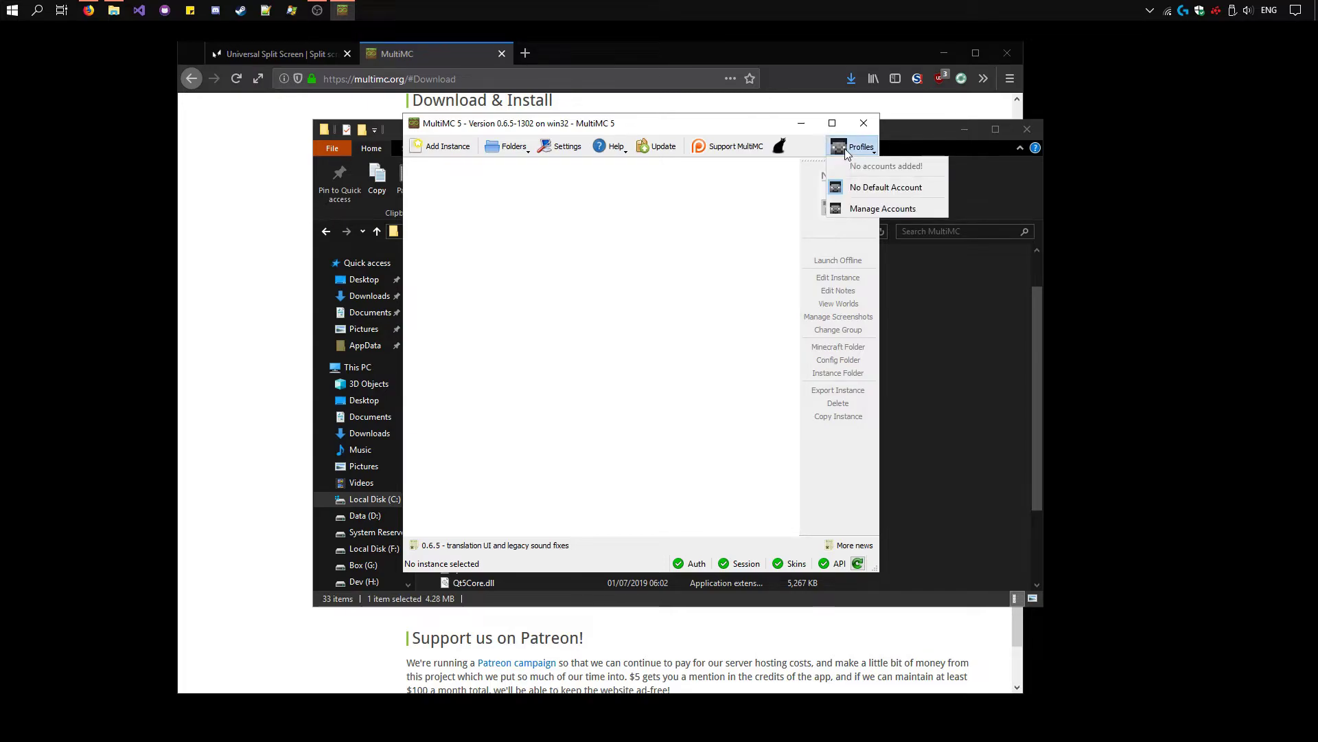
{"action": "left_click", "coordinate": [883, 210]}
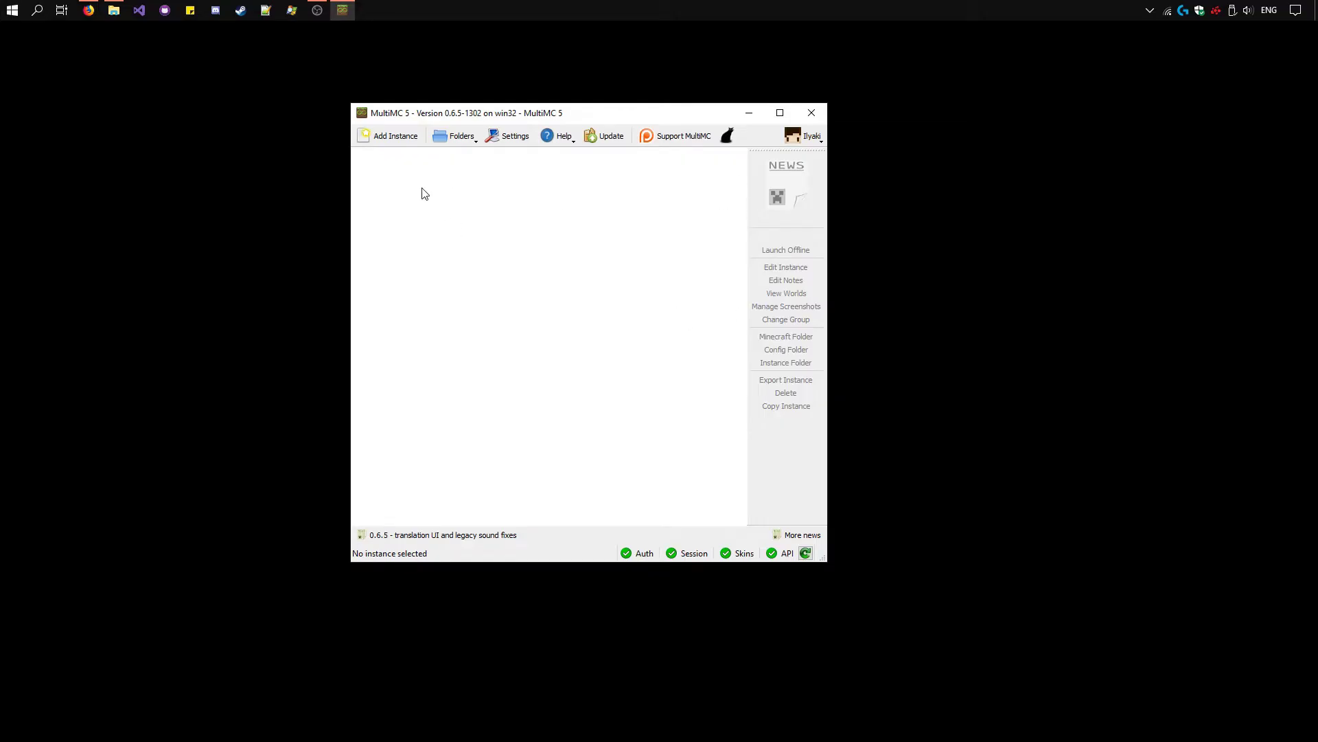
- Create a vanilla Minecraft 1.14.3 instance named A
{"action": "left_click", "coordinate": [382, 138]}
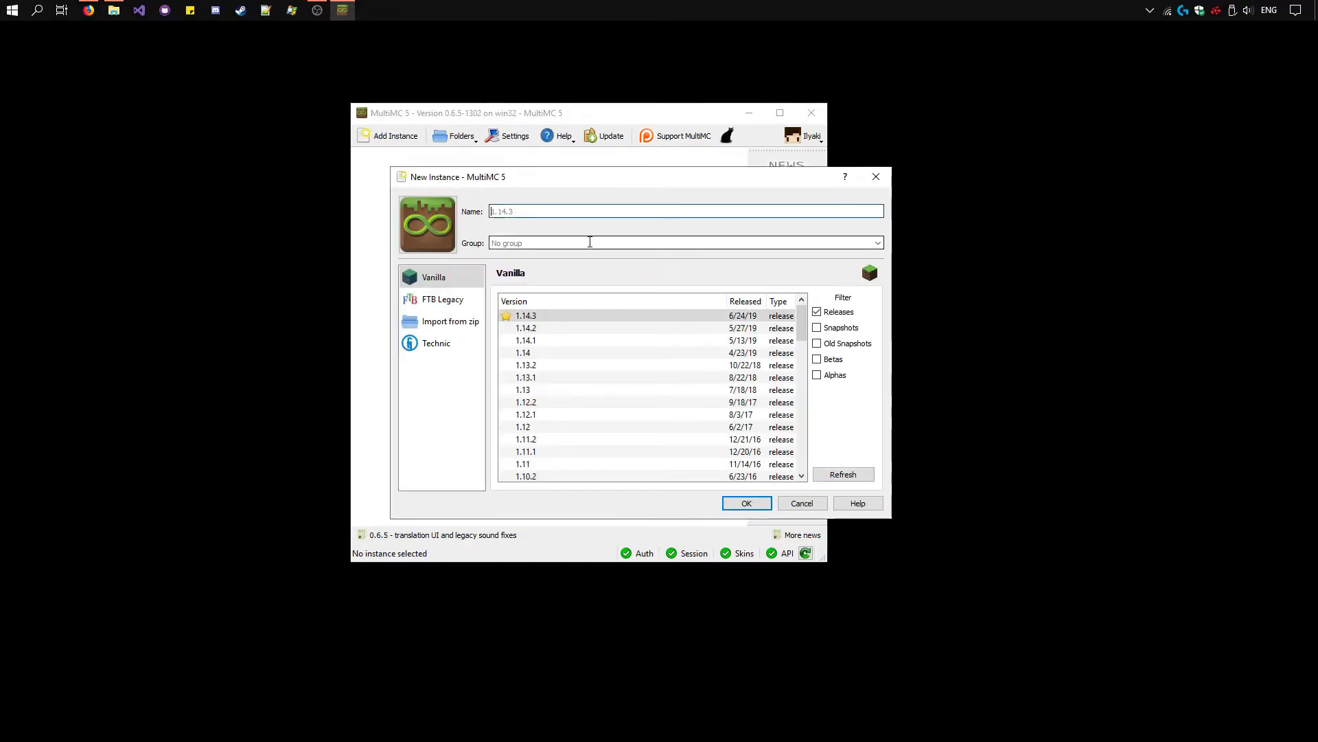
{"action": "type", "text": "A"}
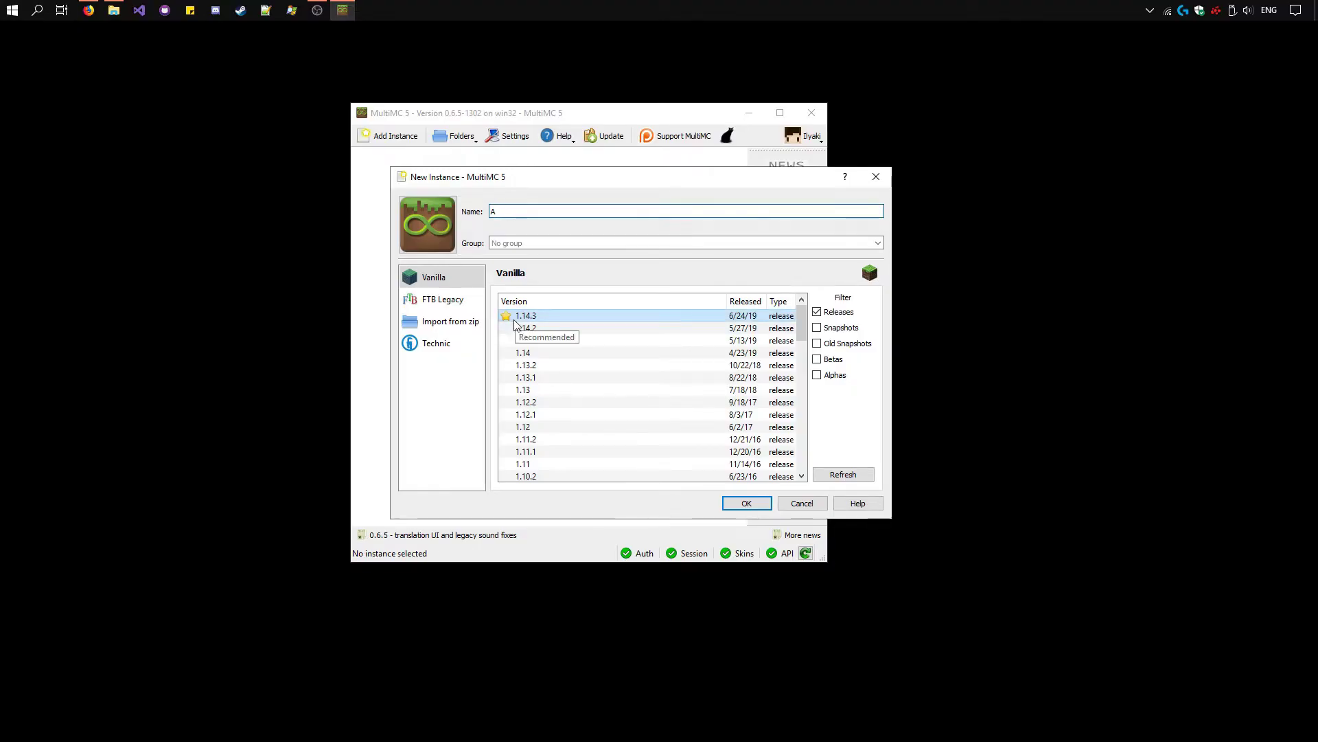
{"action": "left_click", "coordinate": [746, 504]}
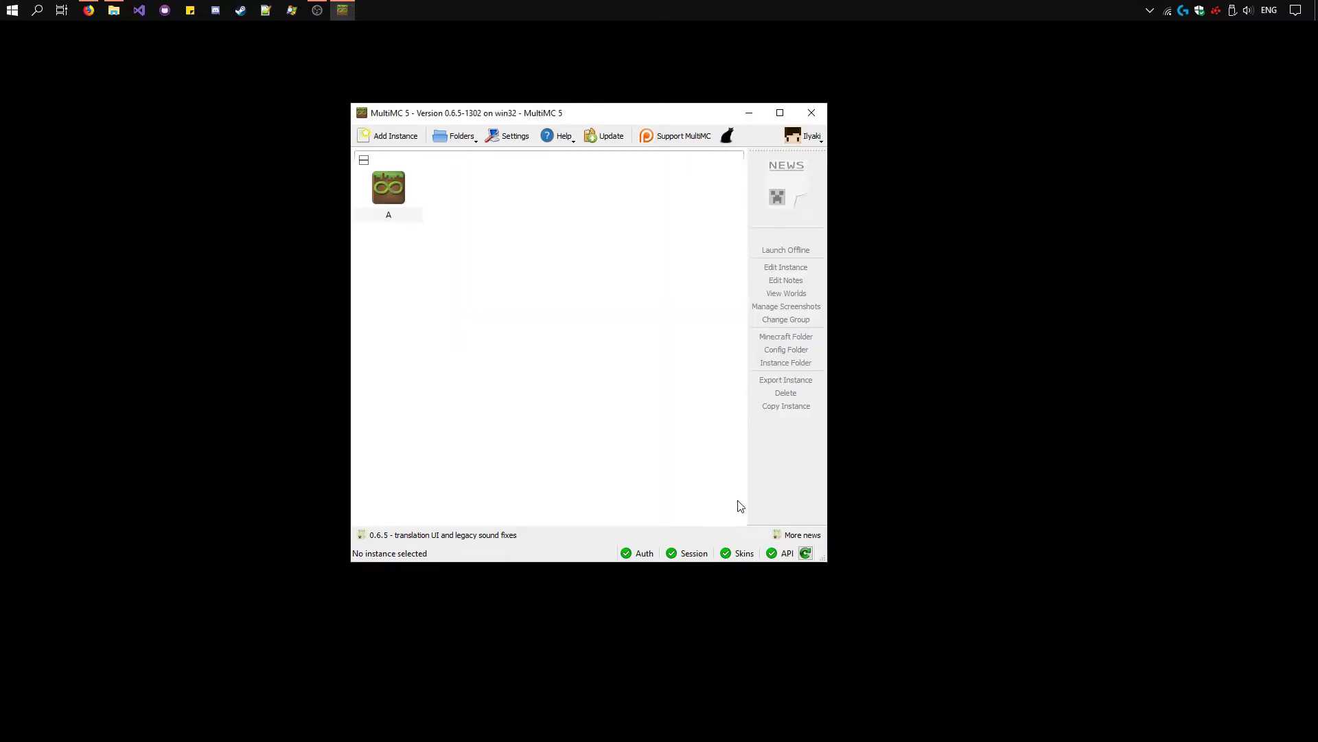
- Create a second vanilla Minecraft 1.14.3 instance named B
{"action": "left_click", "coordinate": [389, 137]}
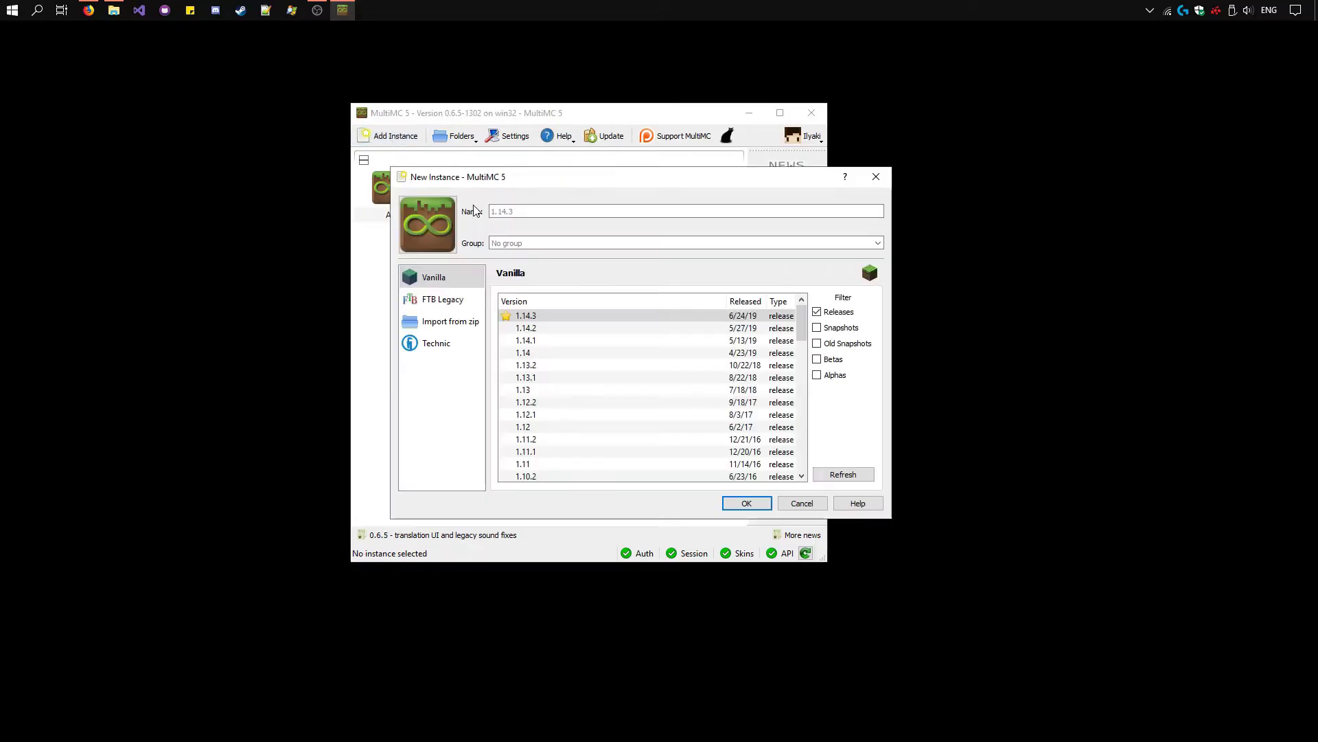
{"action": "left_click", "coordinate": [492, 212]}
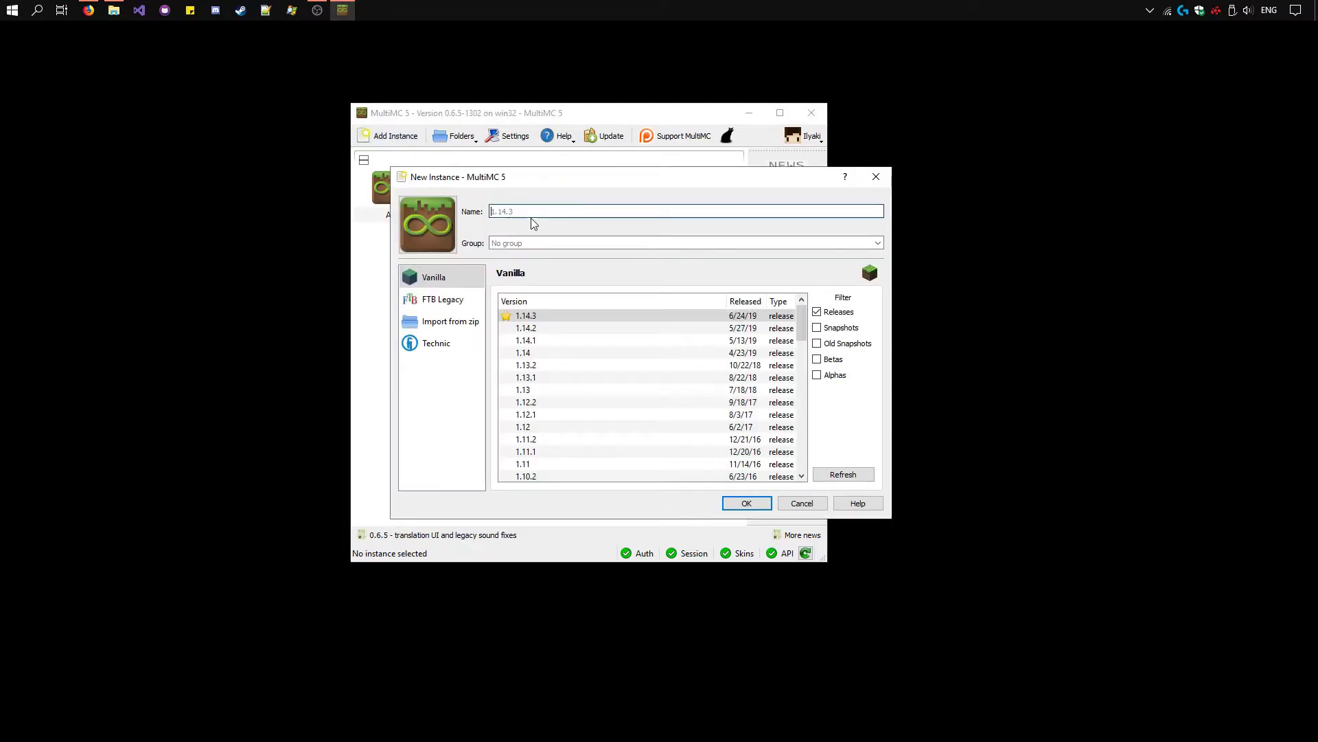
{"action": "type", "text": "B"}
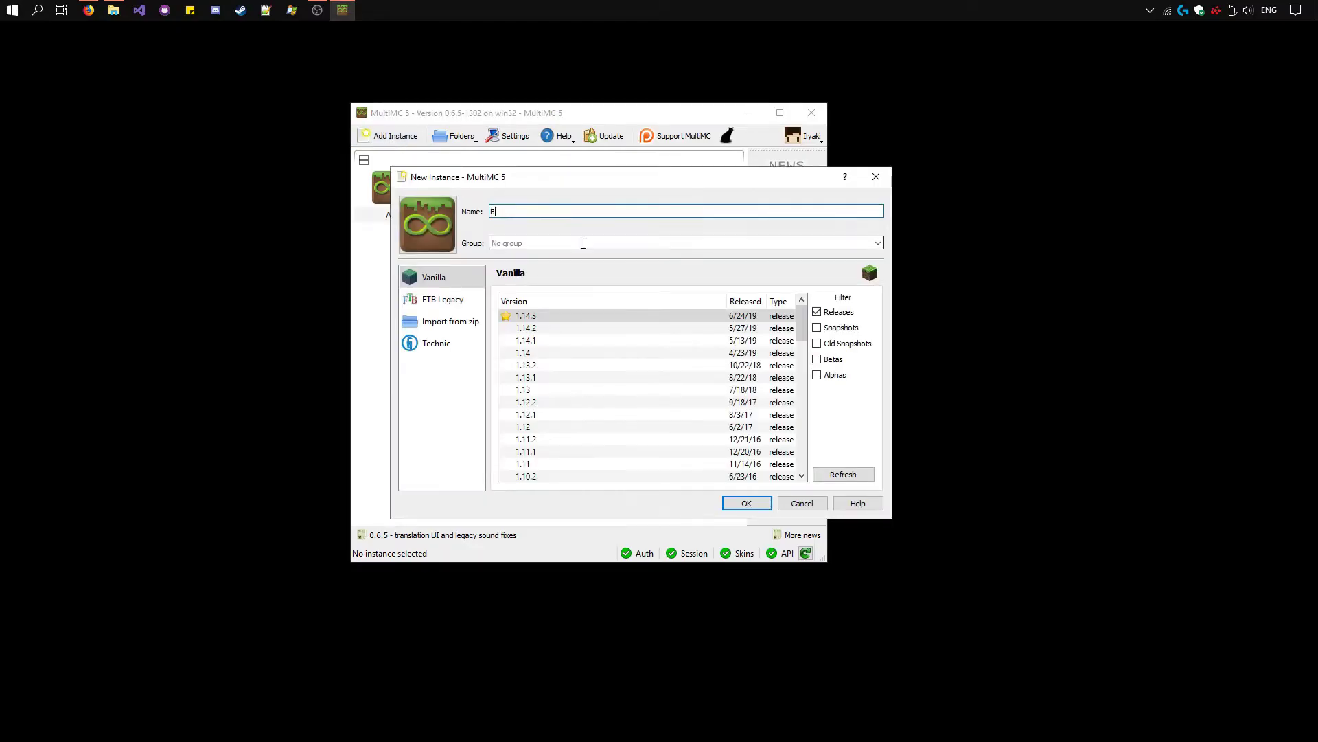
{"action": "left_click", "coordinate": [752, 507]}
- Launch instance A until the Minecraft title screen loads, and close the game
{"action": "left_click", "coordinate": [389, 199]}
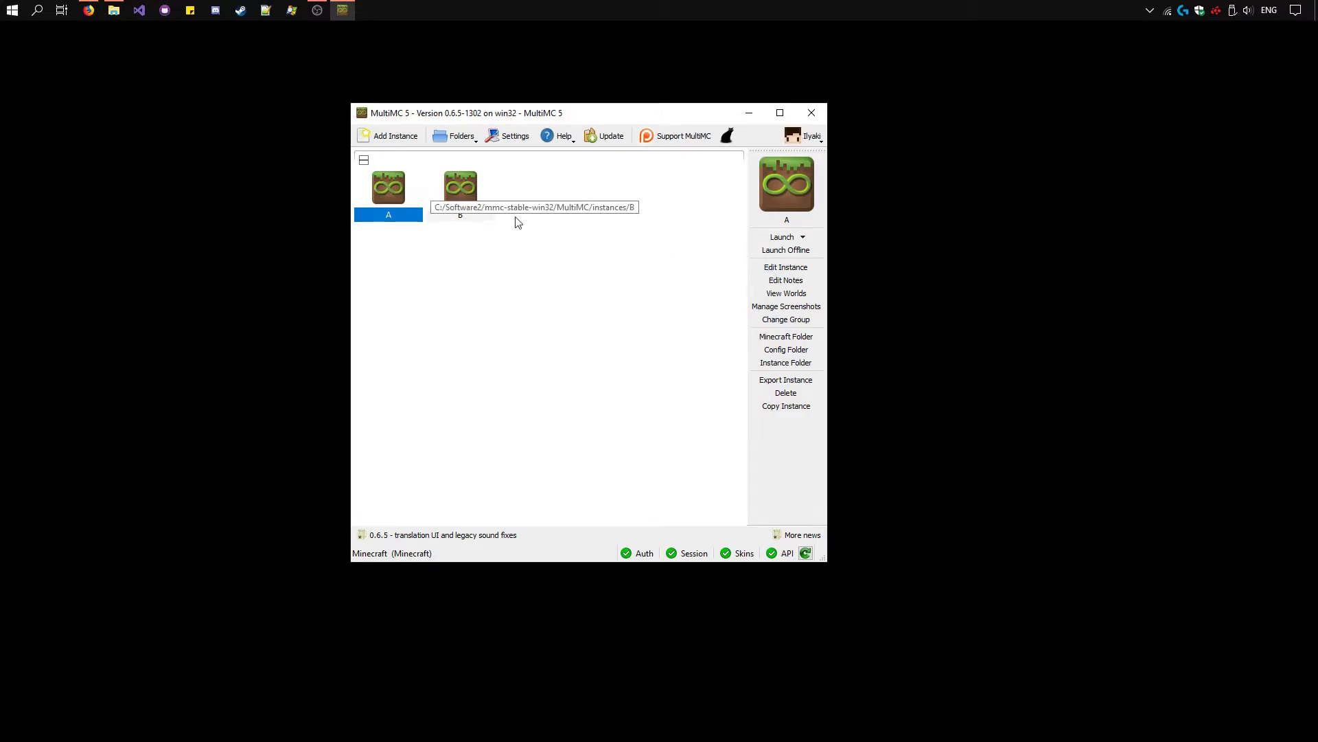
{"action": "double_click", "coordinate": [377, 197]}
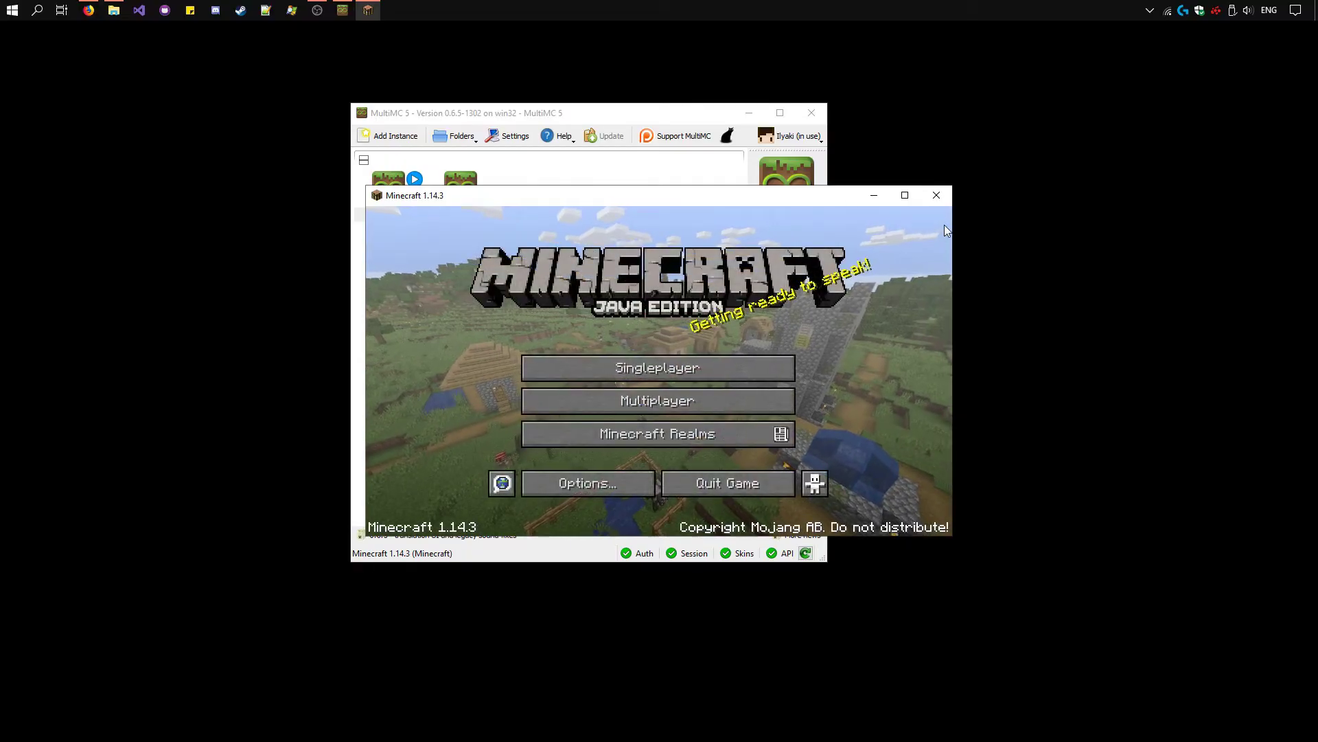
{"action": "left_click", "coordinate": [936, 195]}
- Launch instance B until the Minecraft title screen loads, and close the game
{"action": "left_click", "coordinate": [457, 214]}
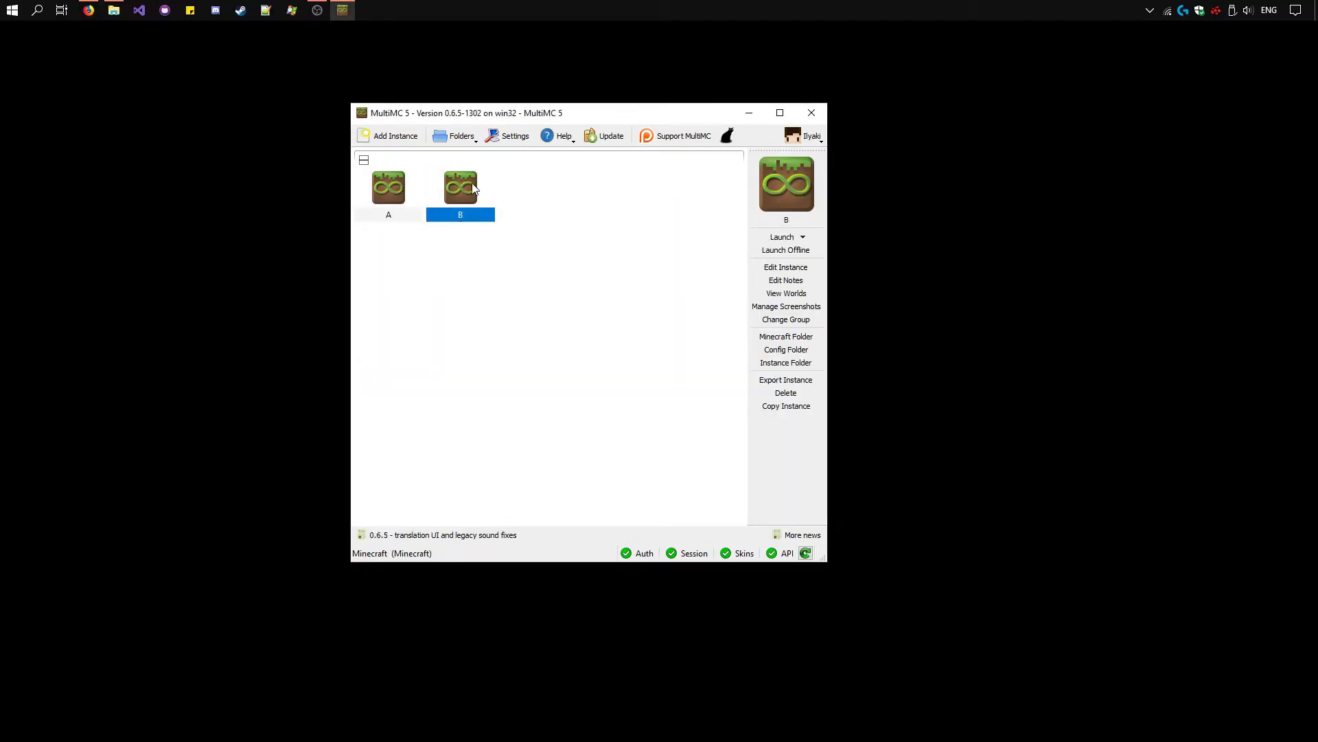
{"action": "left_click", "coordinate": [781, 238]}
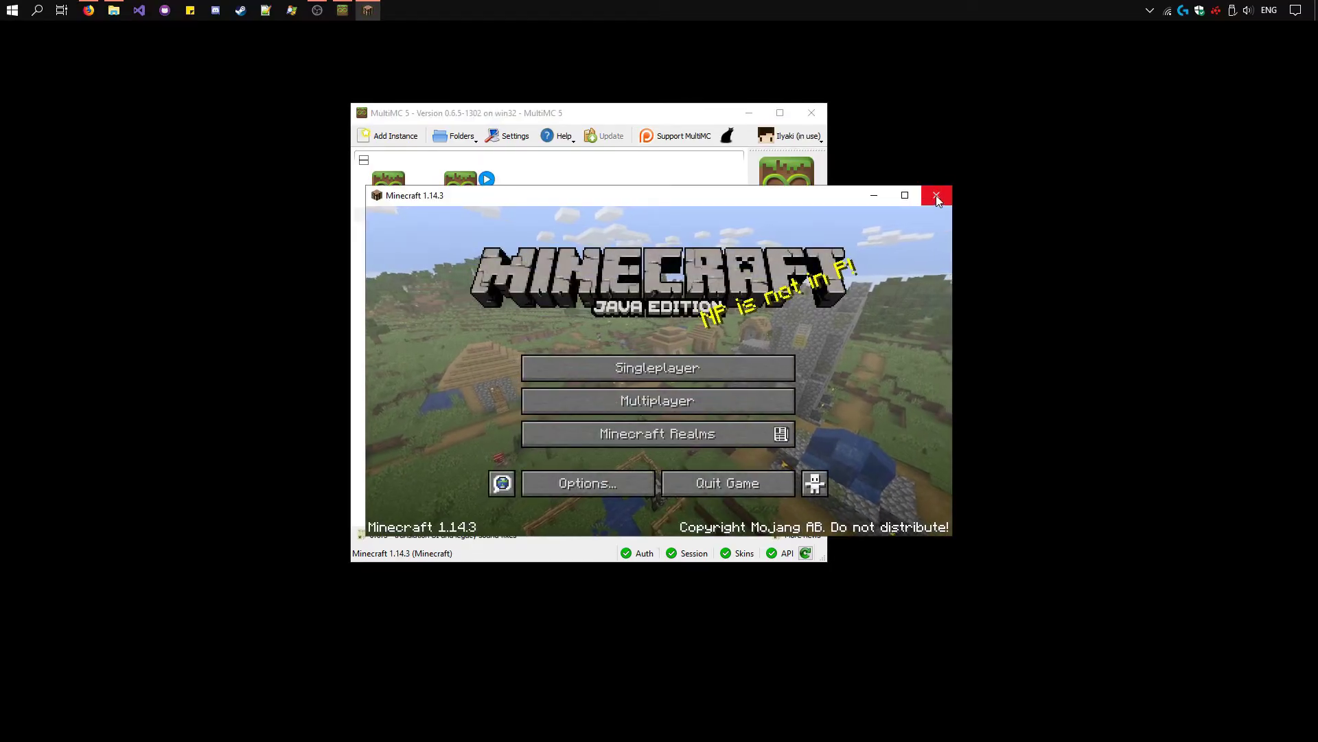
{"action": "left_click", "coordinate": [937, 195]}
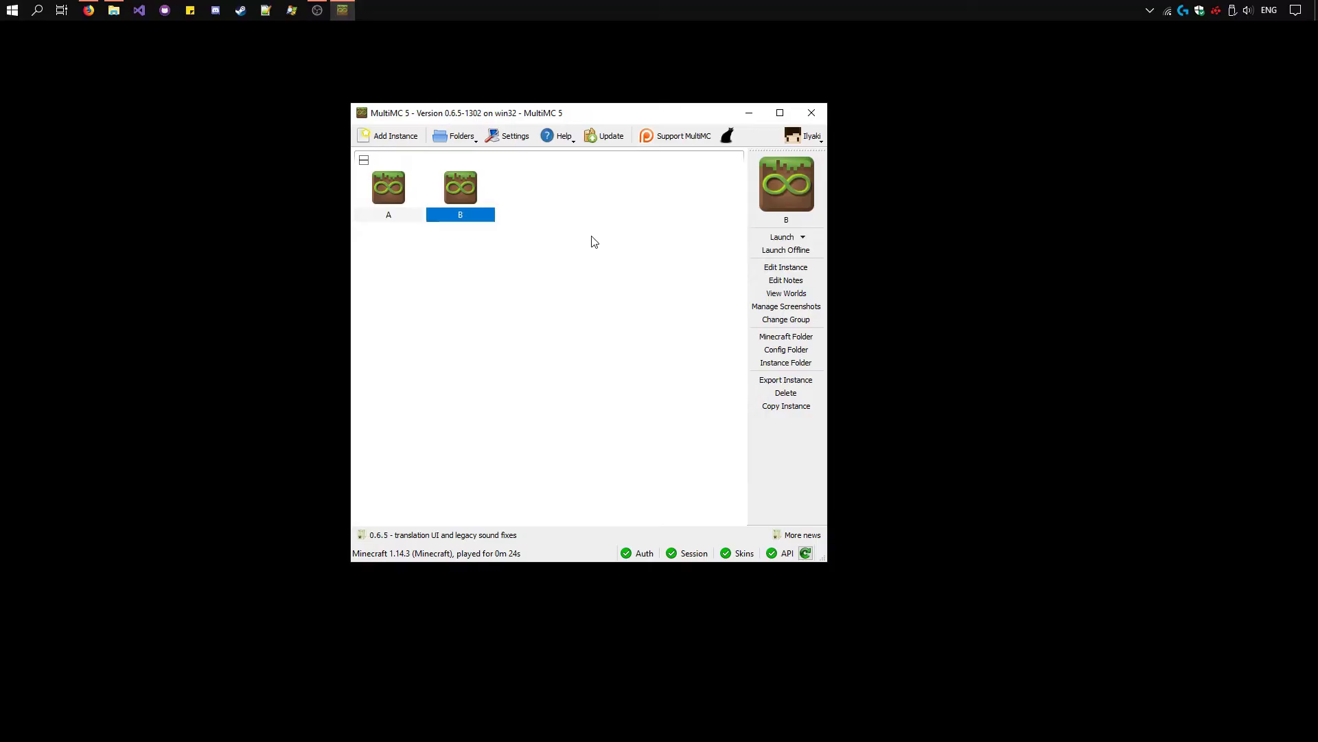
{"action": "left_click", "coordinate": [394, 193]}
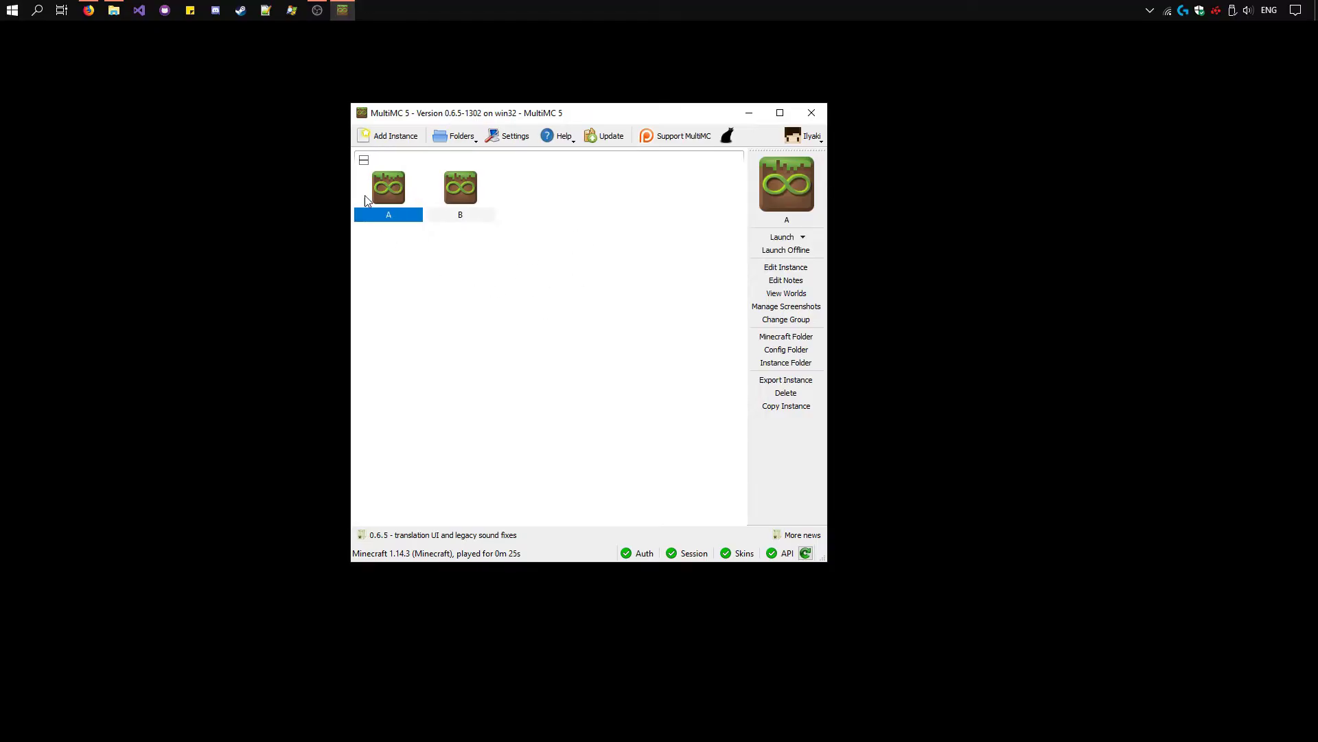
{"action": "left_click", "coordinate": [796, 252]}
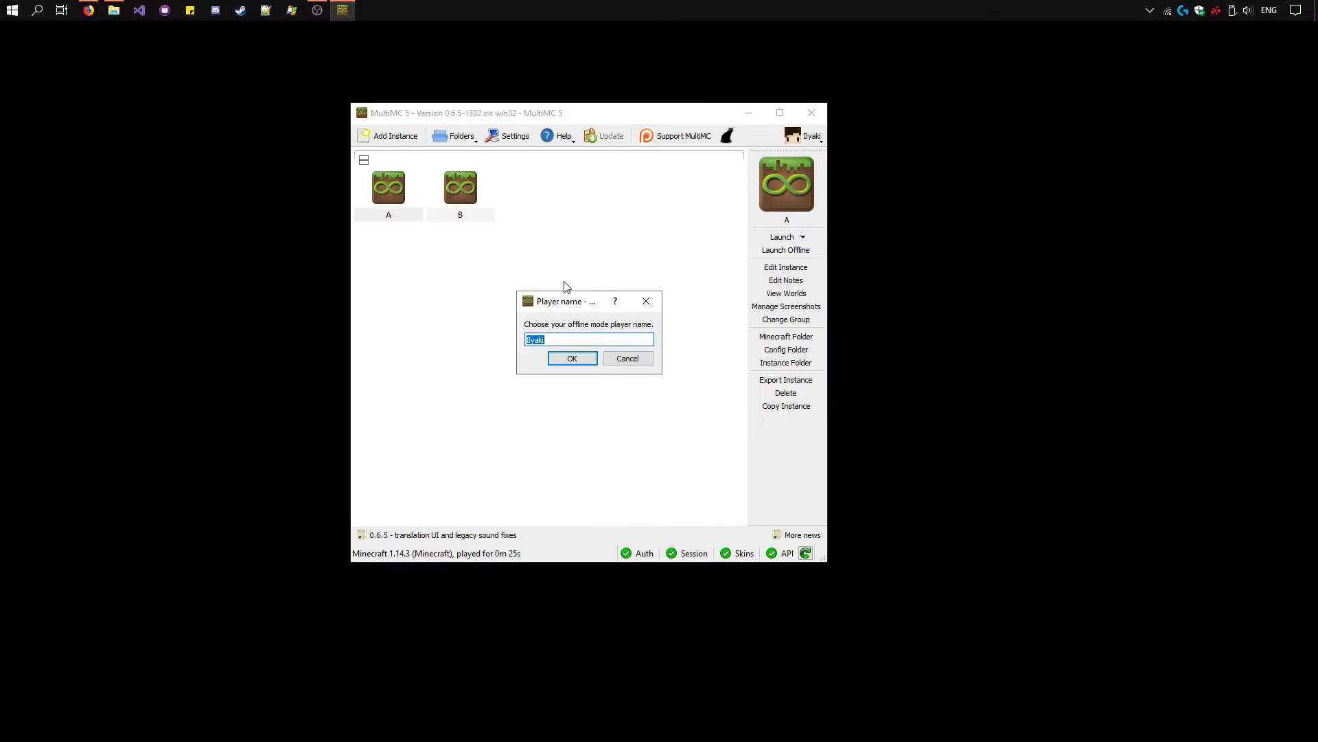
{"action": "left_click", "coordinate": [642, 358]}
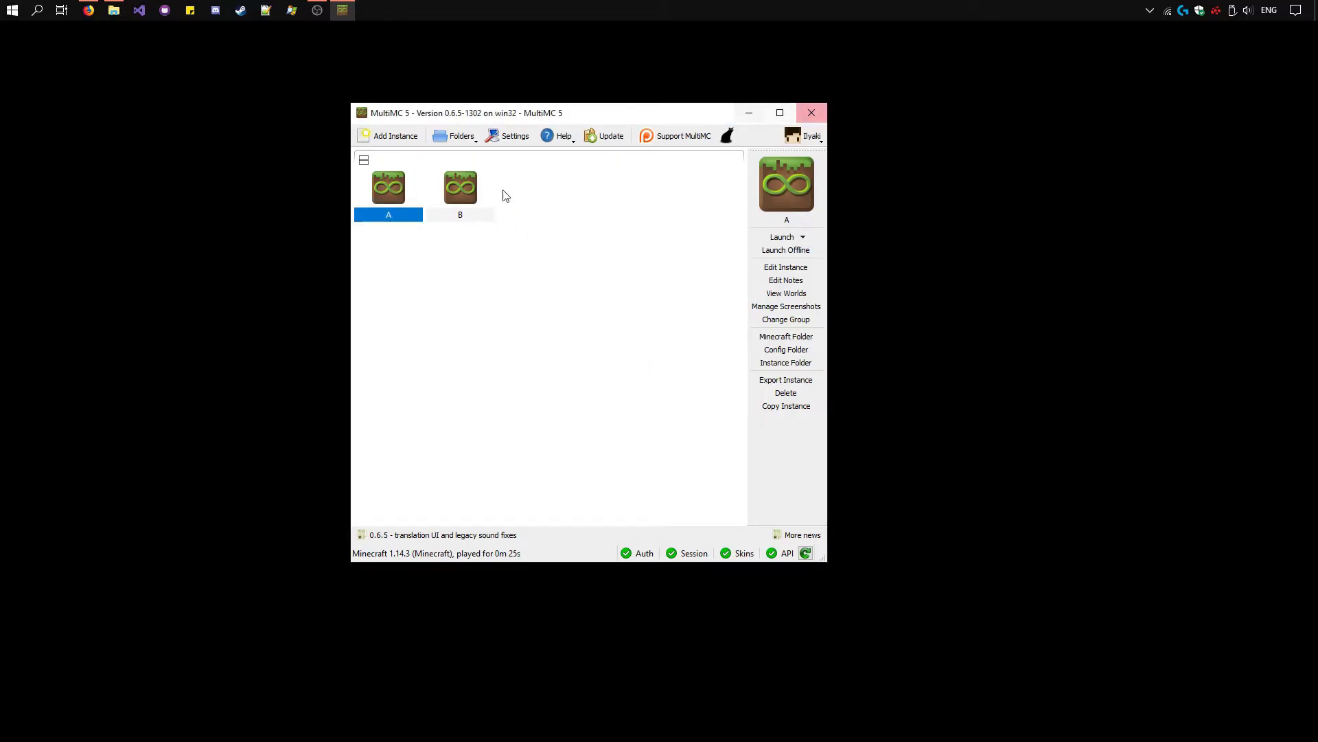
{"action": "key", "text": "Right"}
{"action": "left_click", "coordinate": [766, 252]}
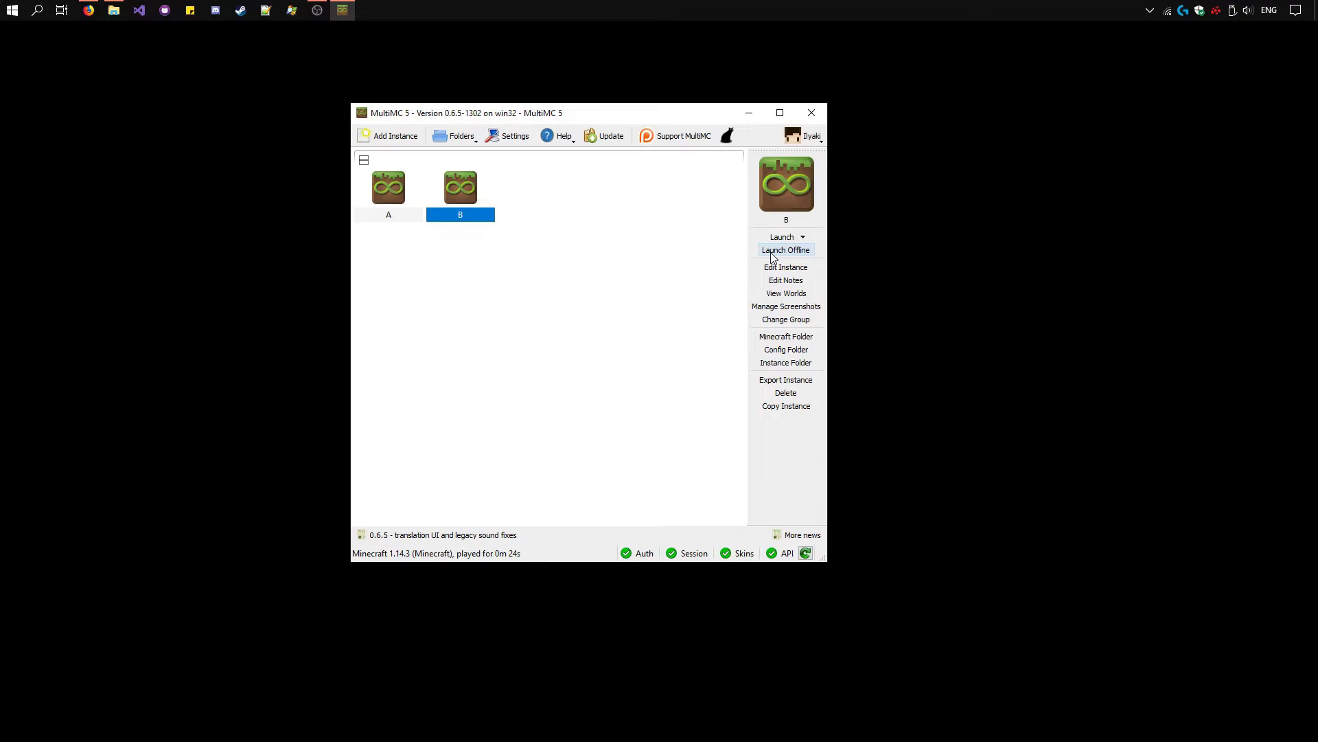
{"action": "left_click", "coordinate": [642, 358]}
{"action": "left_click", "coordinate": [386, 194]}
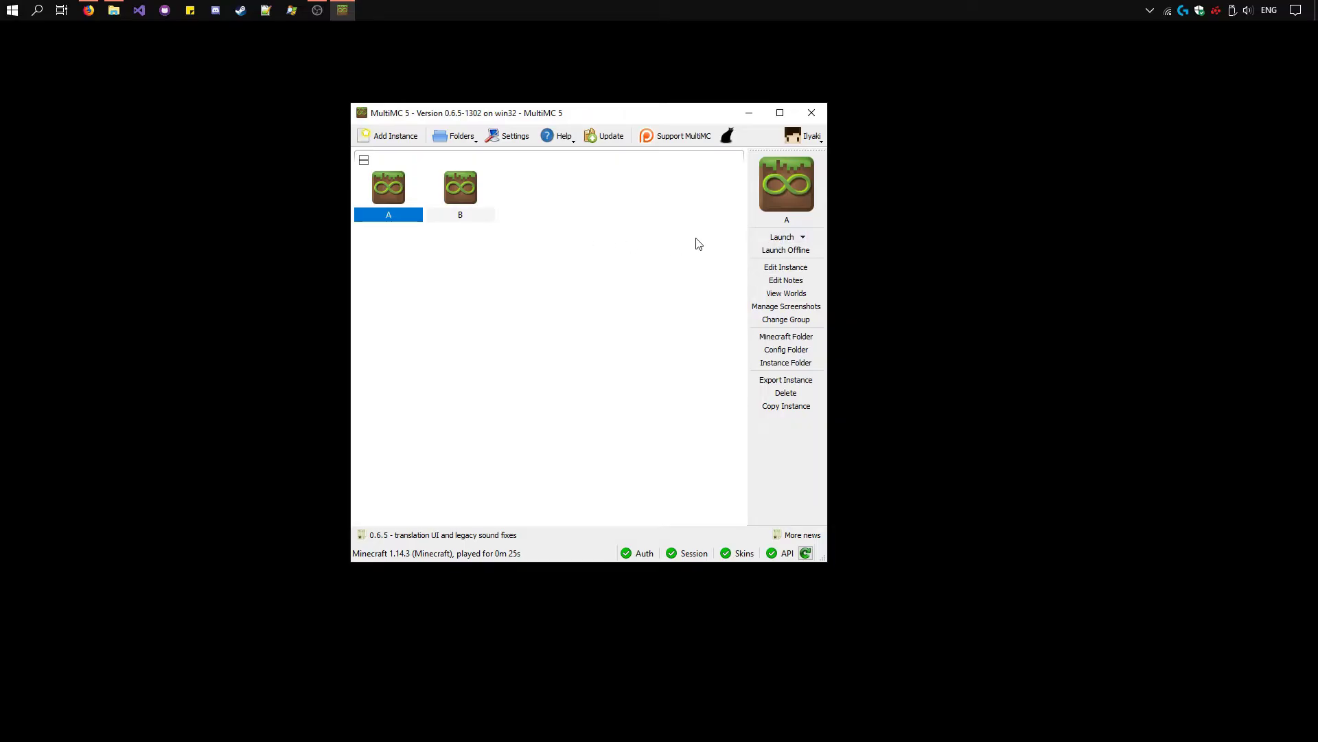
{"action": "left_click", "coordinate": [463, 190]}
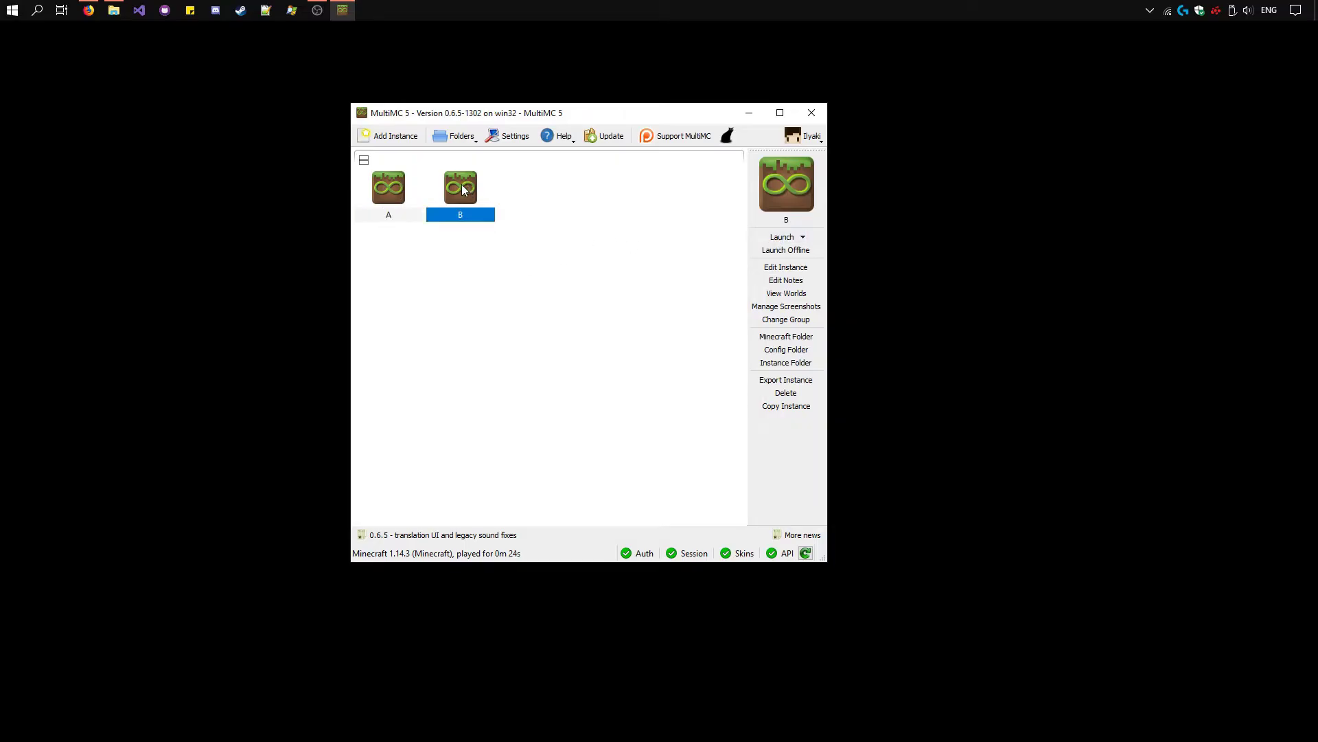
{"action": "left_click", "coordinate": [801, 136]}
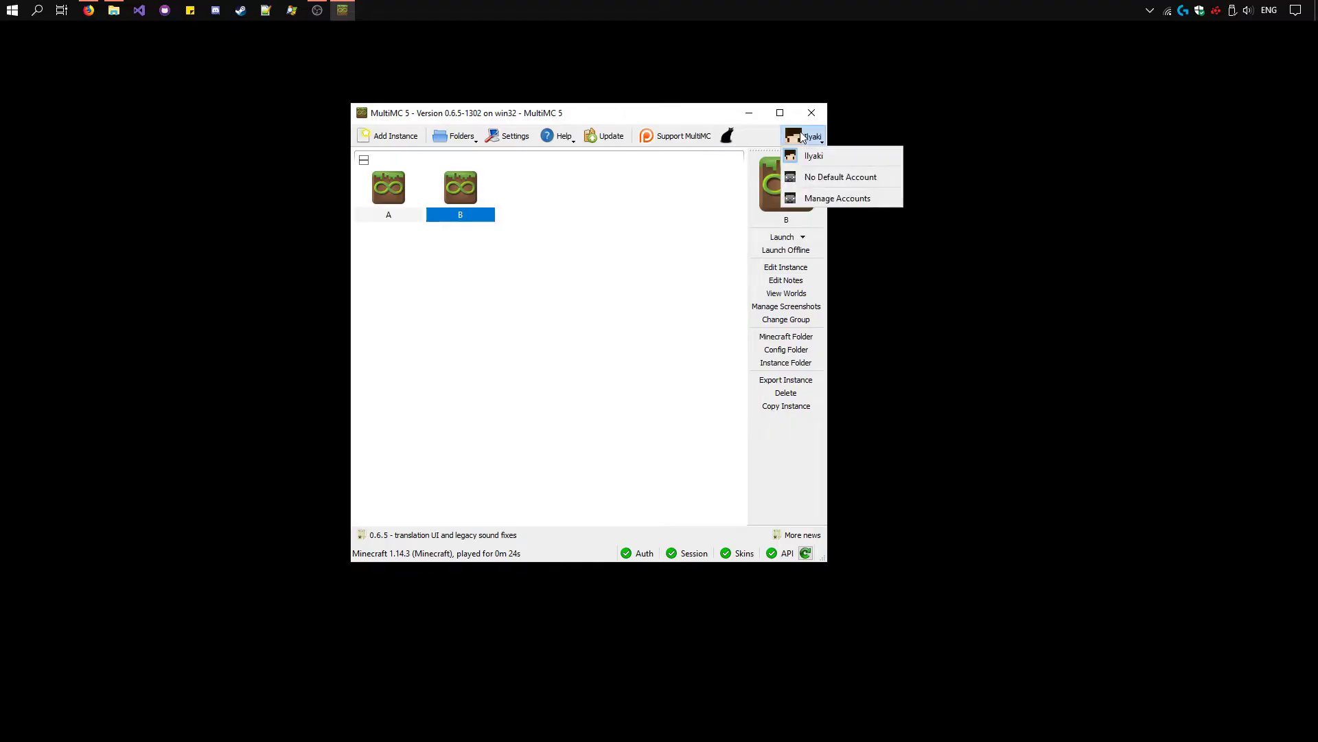
{"action": "left_click", "coordinate": [770, 246]}
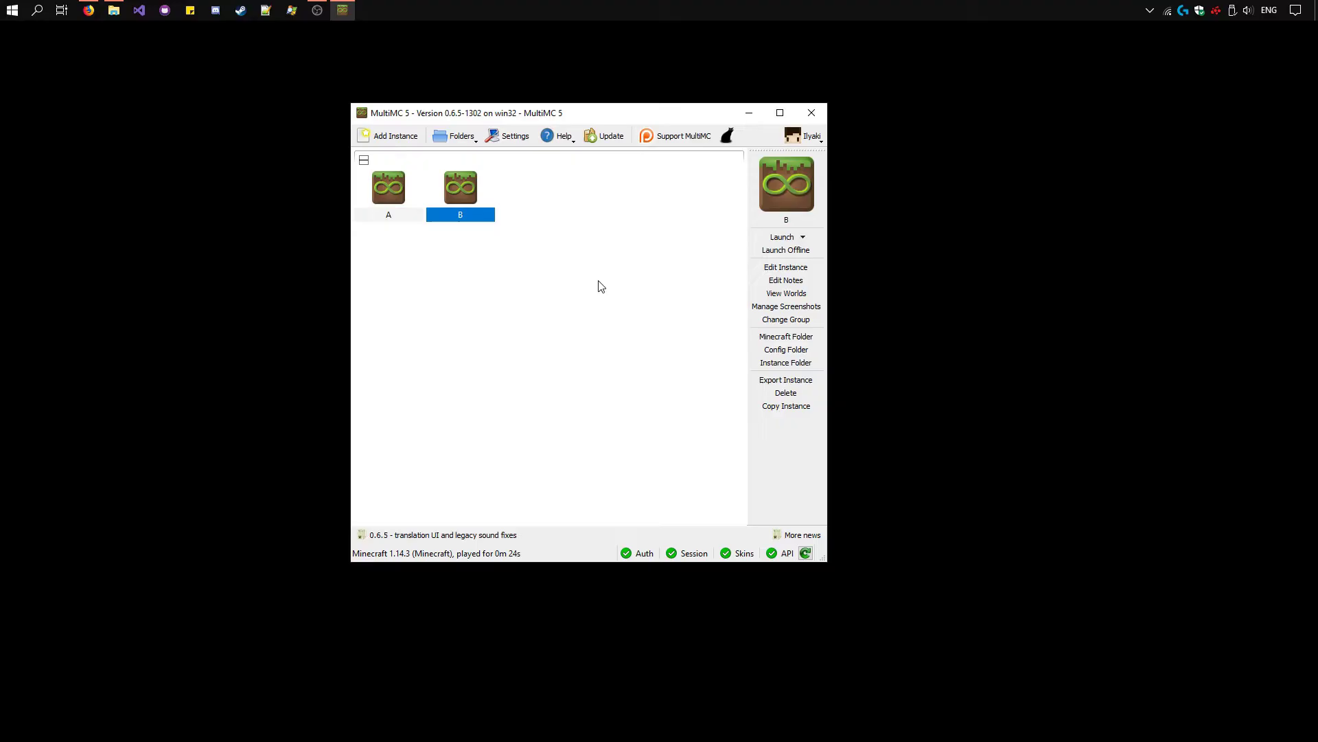
- Launch instance A offline with the player name Player1
{"action": "left_click", "coordinate": [389, 194]}
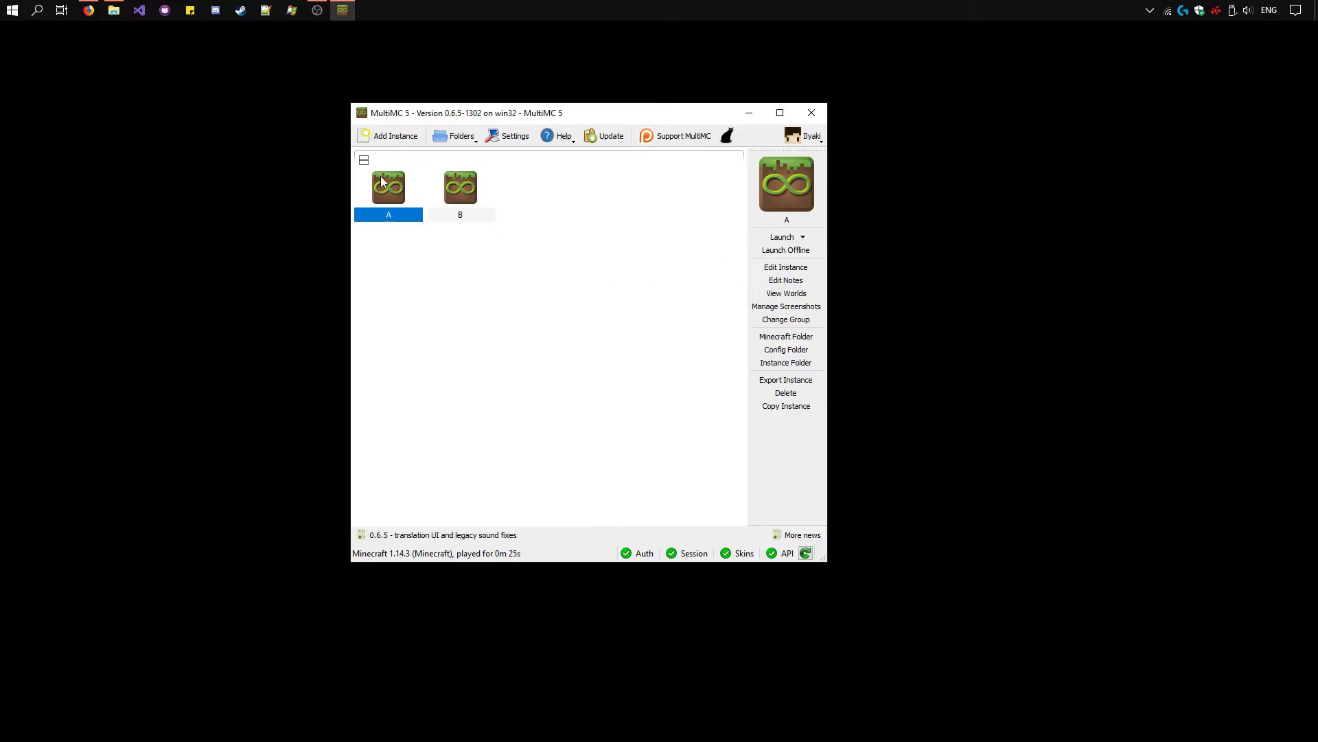
{"action": "left_click", "coordinate": [796, 252]}
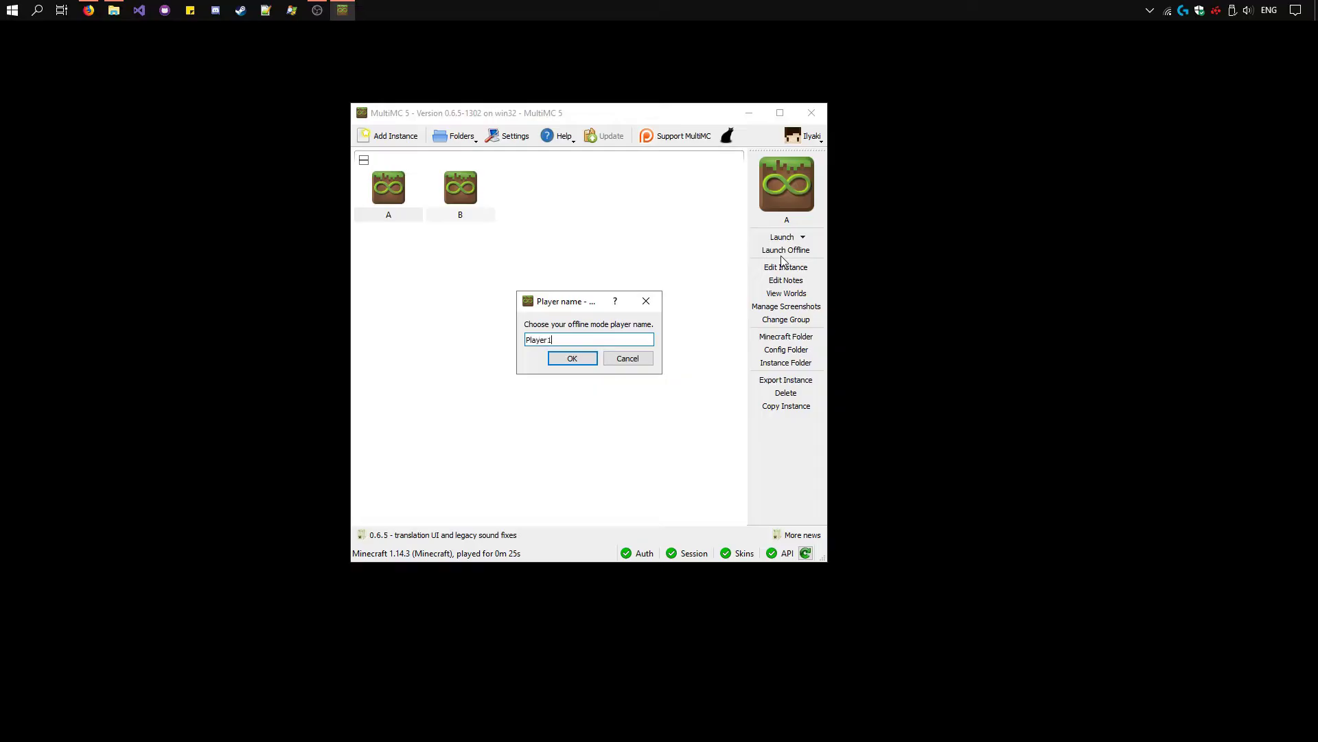
{"action": "left_click", "coordinate": [592, 357]}
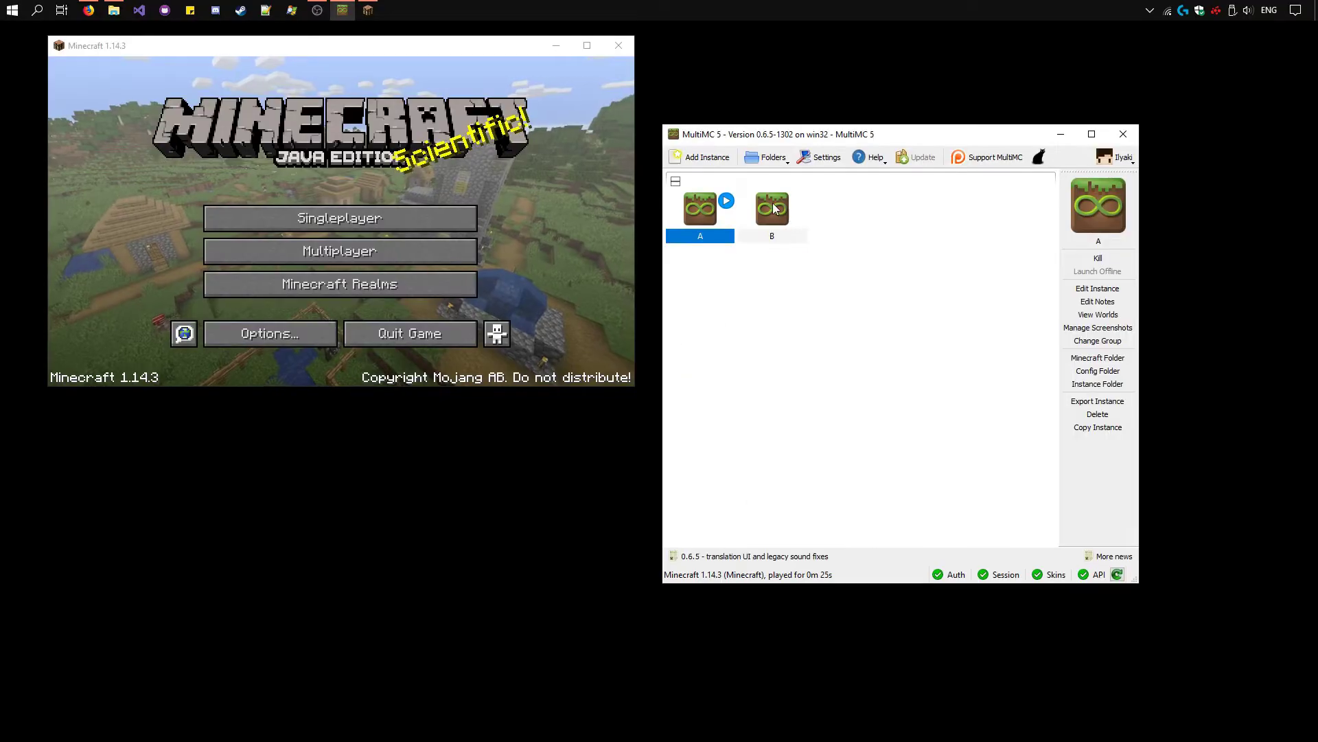
- Launch instance B offline with the player name Player2, and minimize the MultiMC window
{"action": "left_click", "coordinate": [772, 209]}
{"action": "left_click", "coordinate": [1092, 272]}
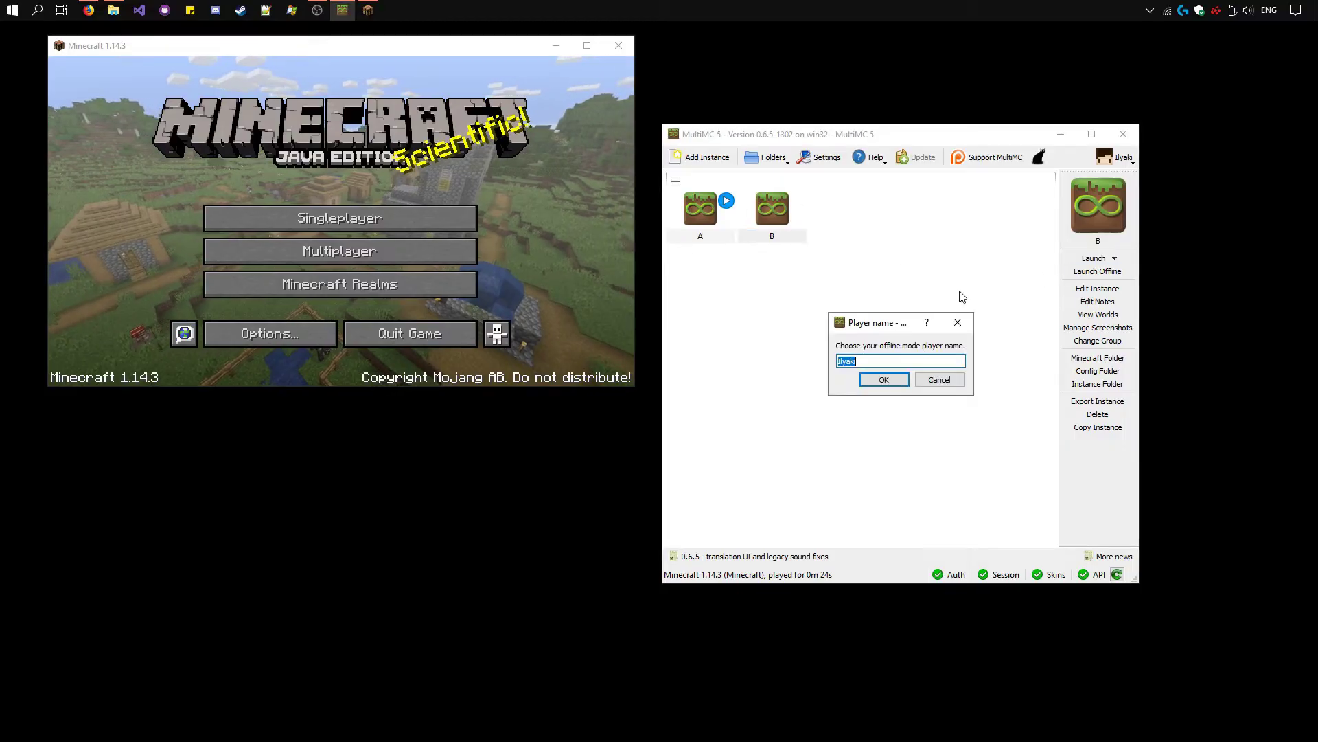
{"action": "type", "text": "Player2"}
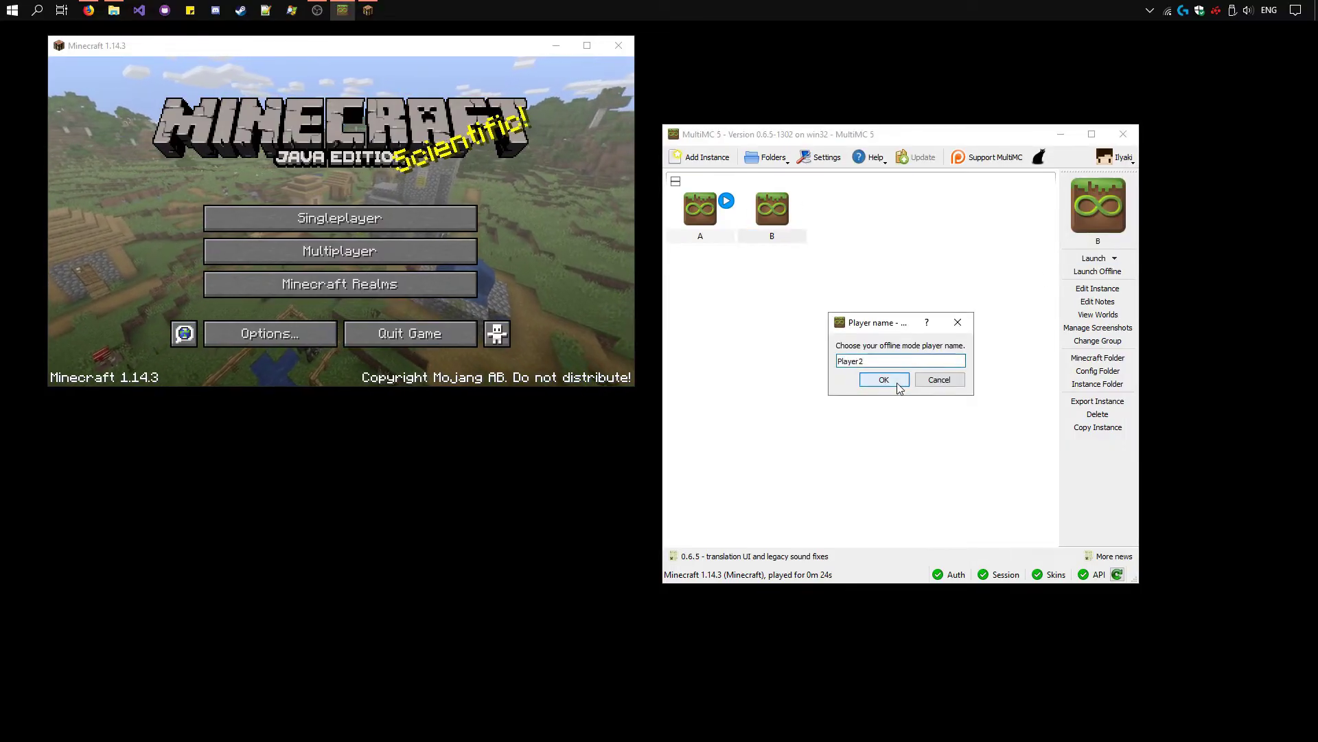
{"action": "left_click", "coordinate": [883, 379]}
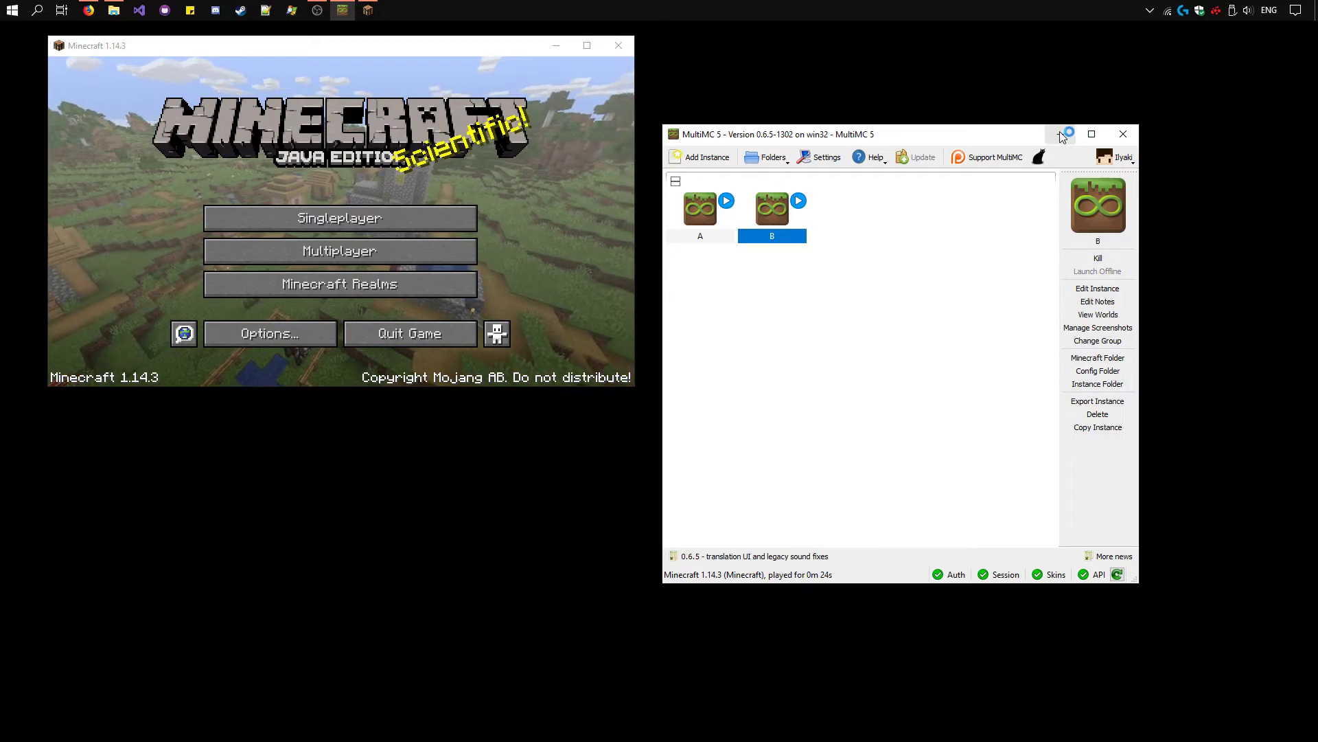
{"action": "left_click", "coordinate": [1061, 134]}
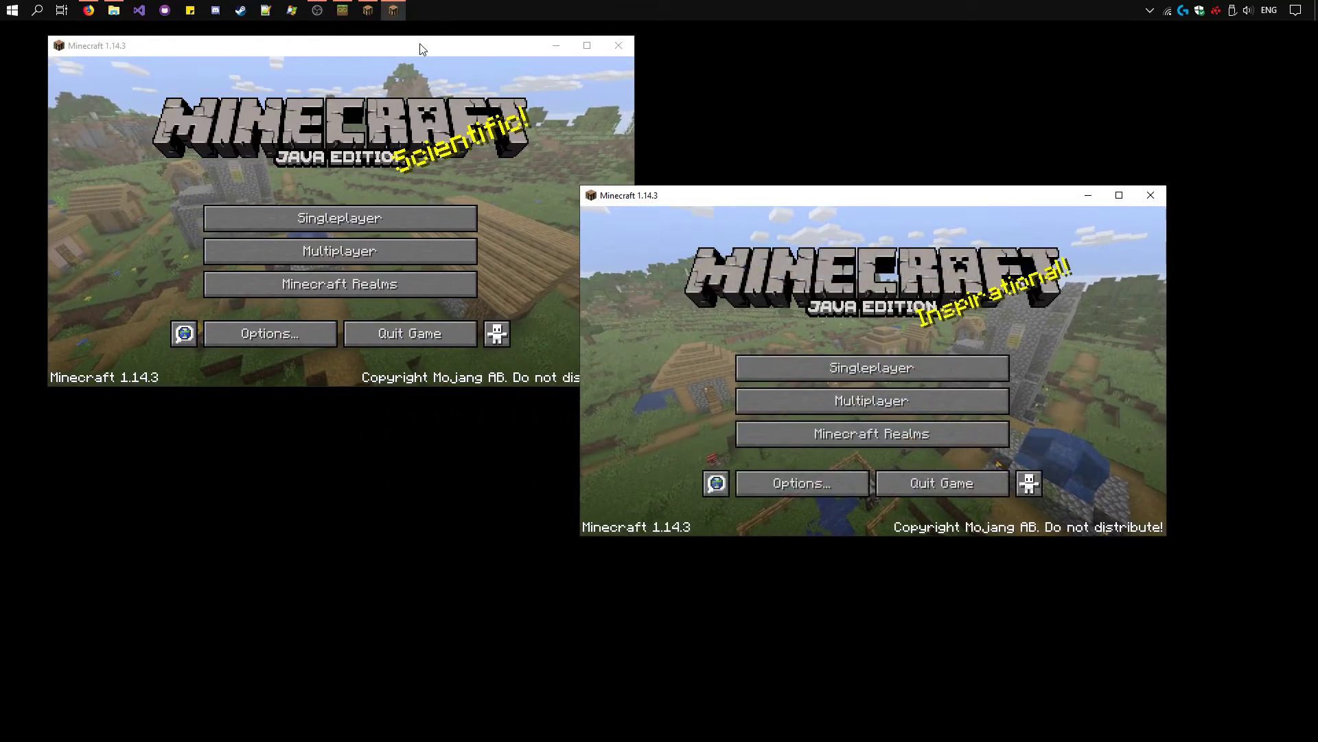
- Arrange the two Minecraft windows side by side so that each fills one half of the screen, with instance A on the left
{"action": "left_click_drag", "start_coordinate": [450, 53], "coordinate": [450, 58]}
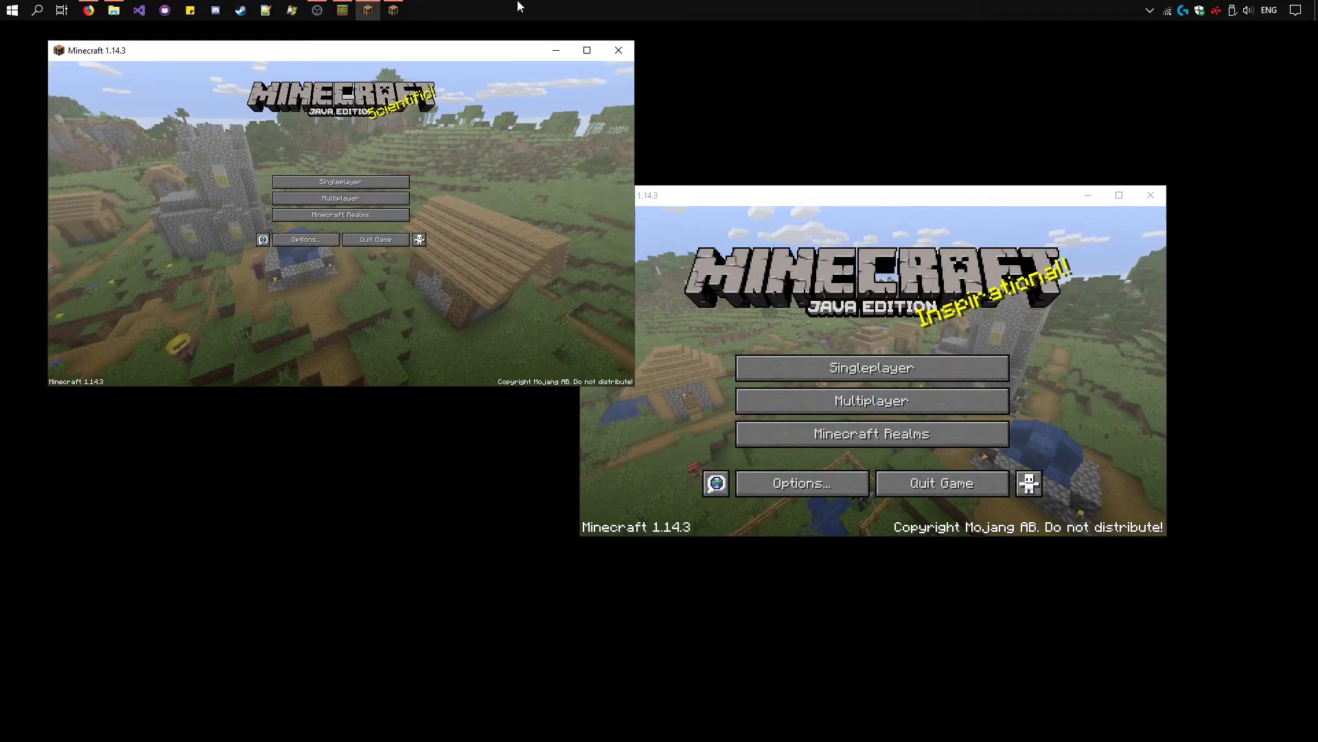
{"action": "left_click_drag", "start_coordinate": [310, 52], "coordinate": [33, 39]}
{"action": "left_click_drag", "start_coordinate": [360, 374], "coordinate": [658, 381]}
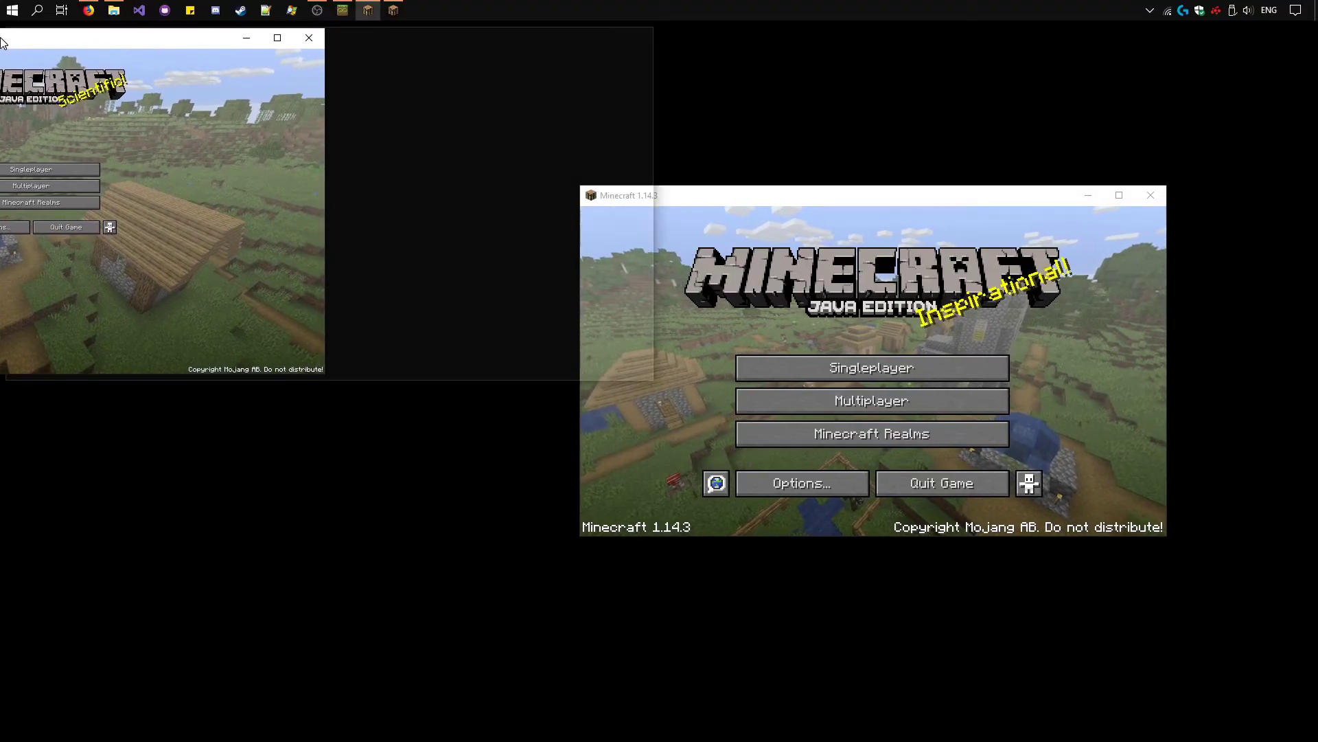
{"action": "left_click_drag", "start_coordinate": [498, 385], "coordinate": [421, 738]}
{"action": "left_click_drag", "start_coordinate": [698, 195], "coordinate": [1317, 55]}
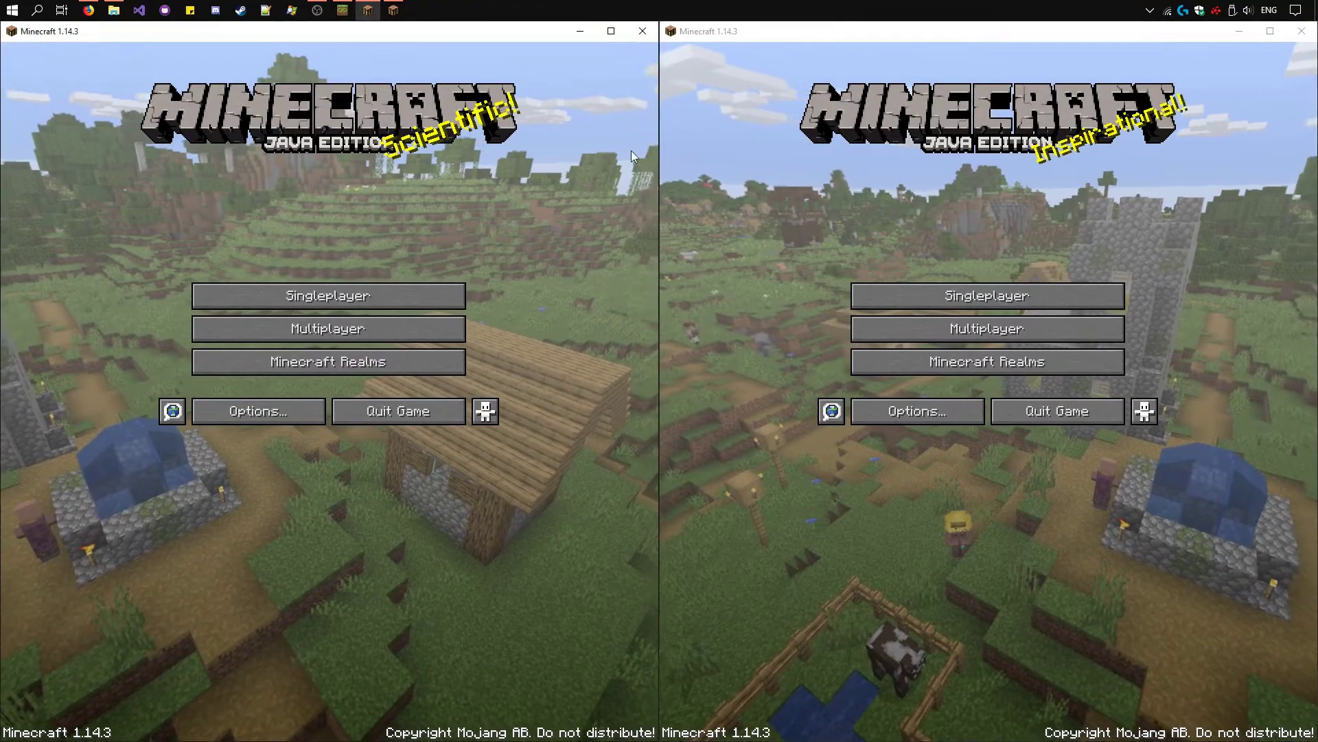
{"action": "left_click", "coordinate": [501, 140]}
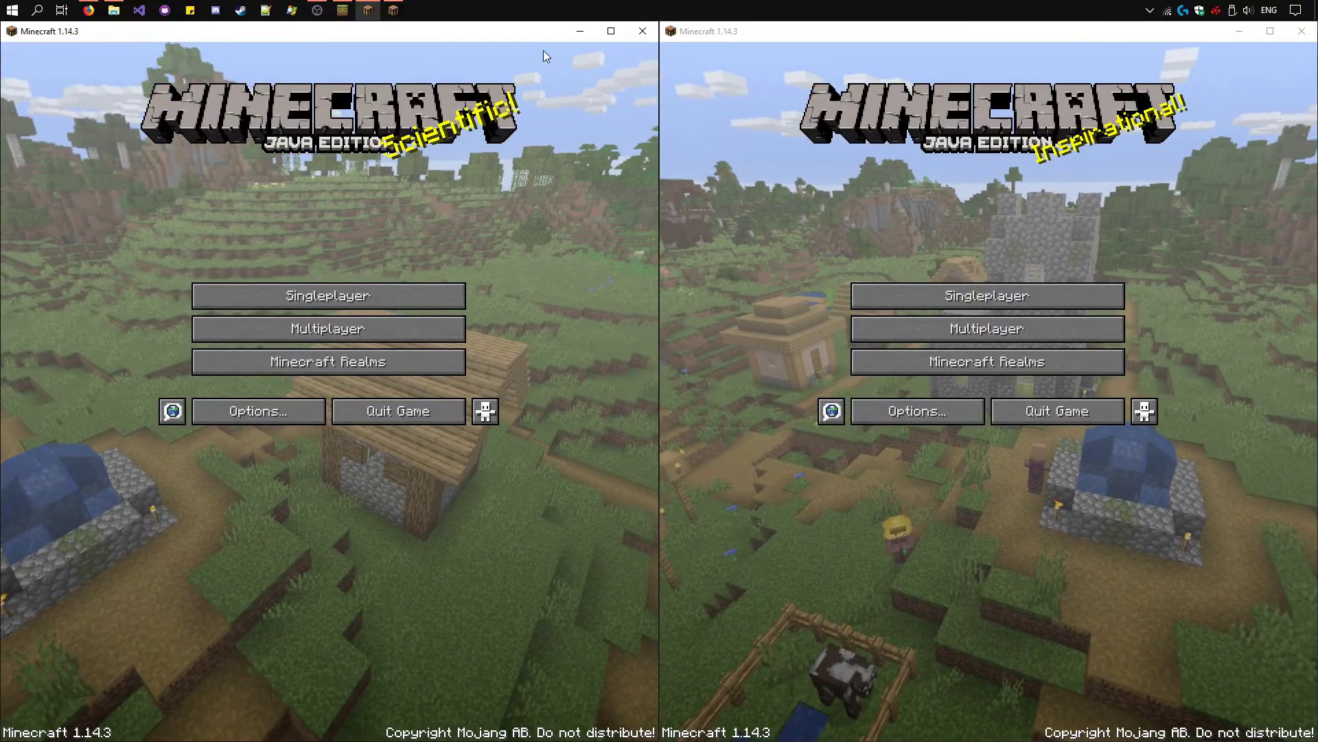
- Minimize both Minecraft windows and view the Universal Split Screen website in Firefox
{"action": "left_click", "coordinate": [580, 30]}
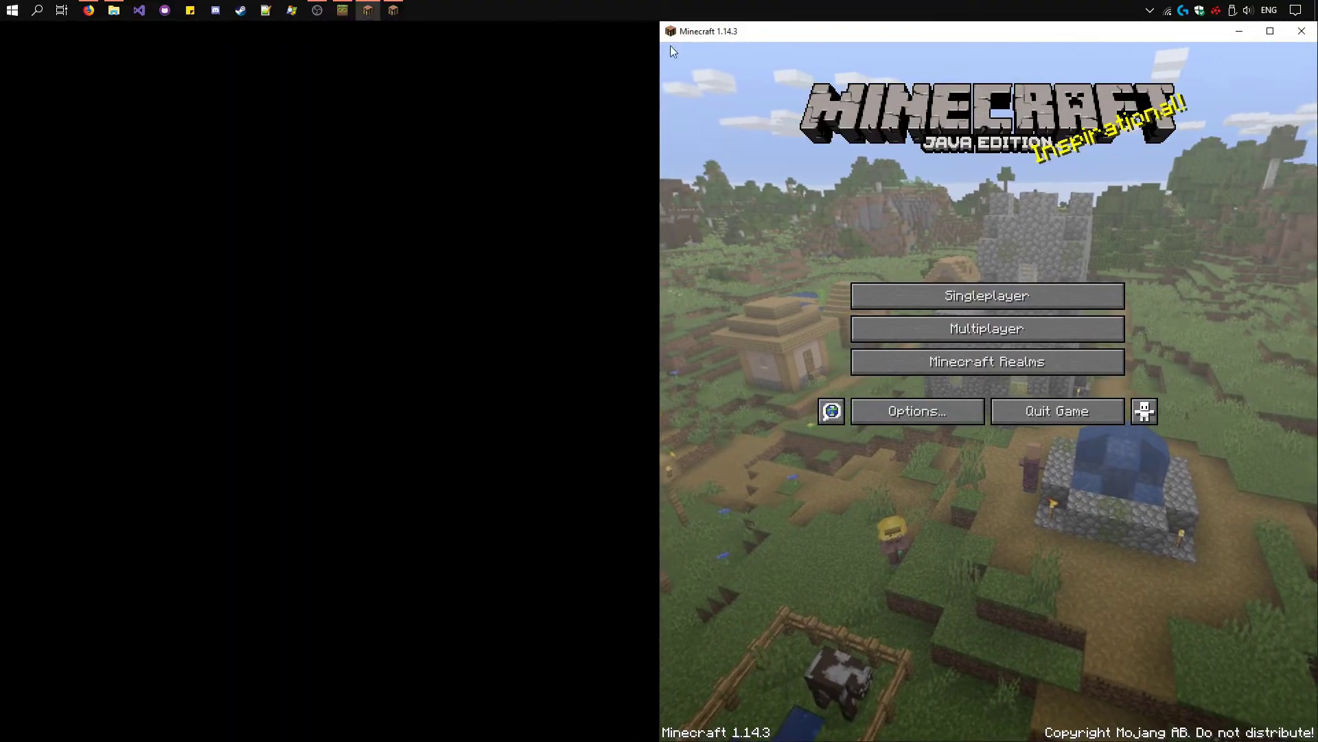
{"action": "left_click", "coordinate": [1238, 31]}
{"action": "left_click", "coordinate": [89, 10]}
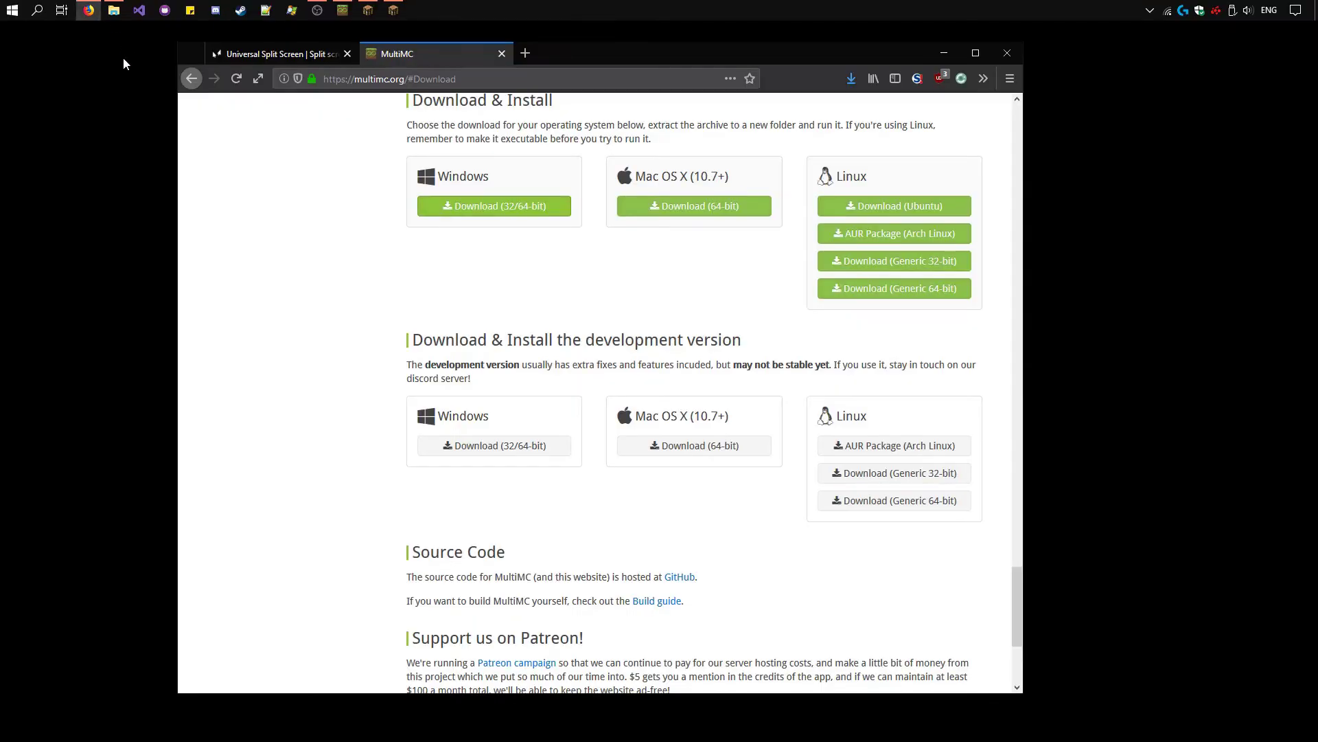
{"action": "left_click", "coordinate": [243, 54]}
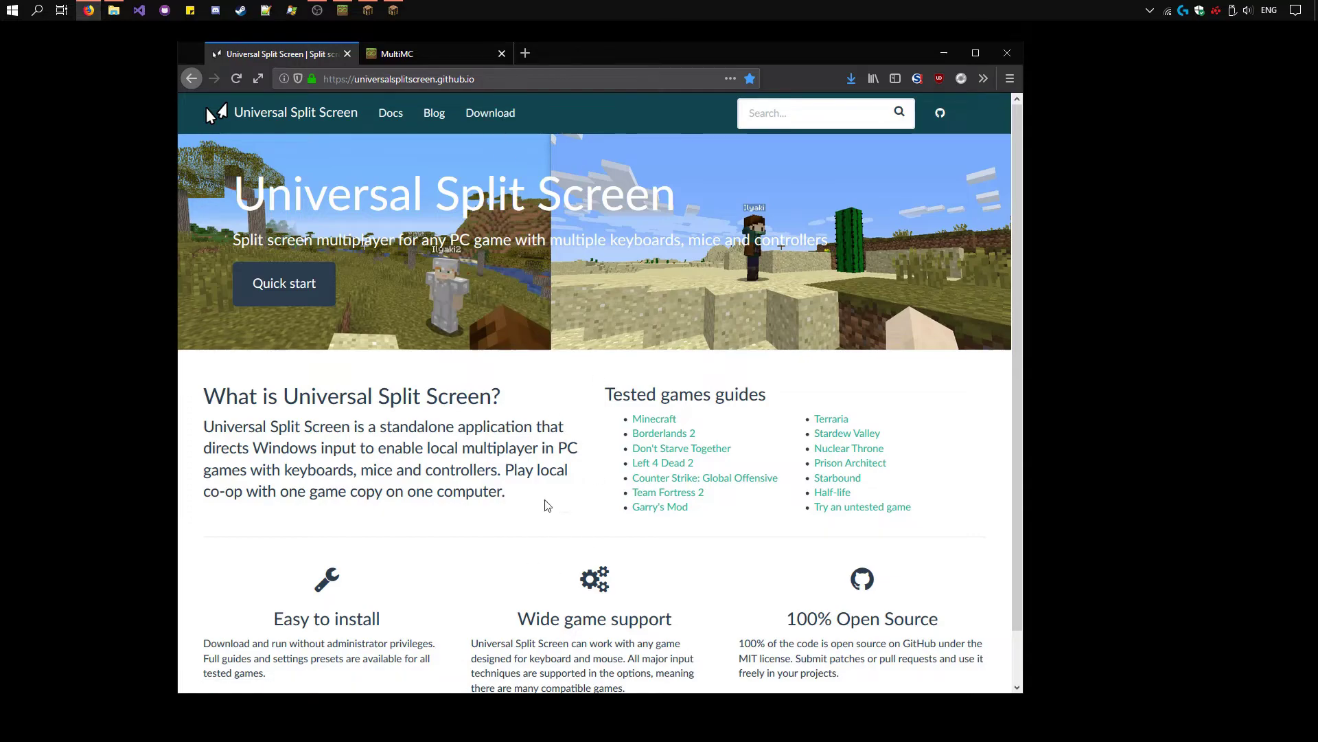
{"action": "left_click", "coordinate": [943, 52]}
- In File Explorer, extract UniversalSplitScreen_1.0.0.zip in C:\Software2 to its own folder
{"action": "left_click", "coordinate": [110, 14]}
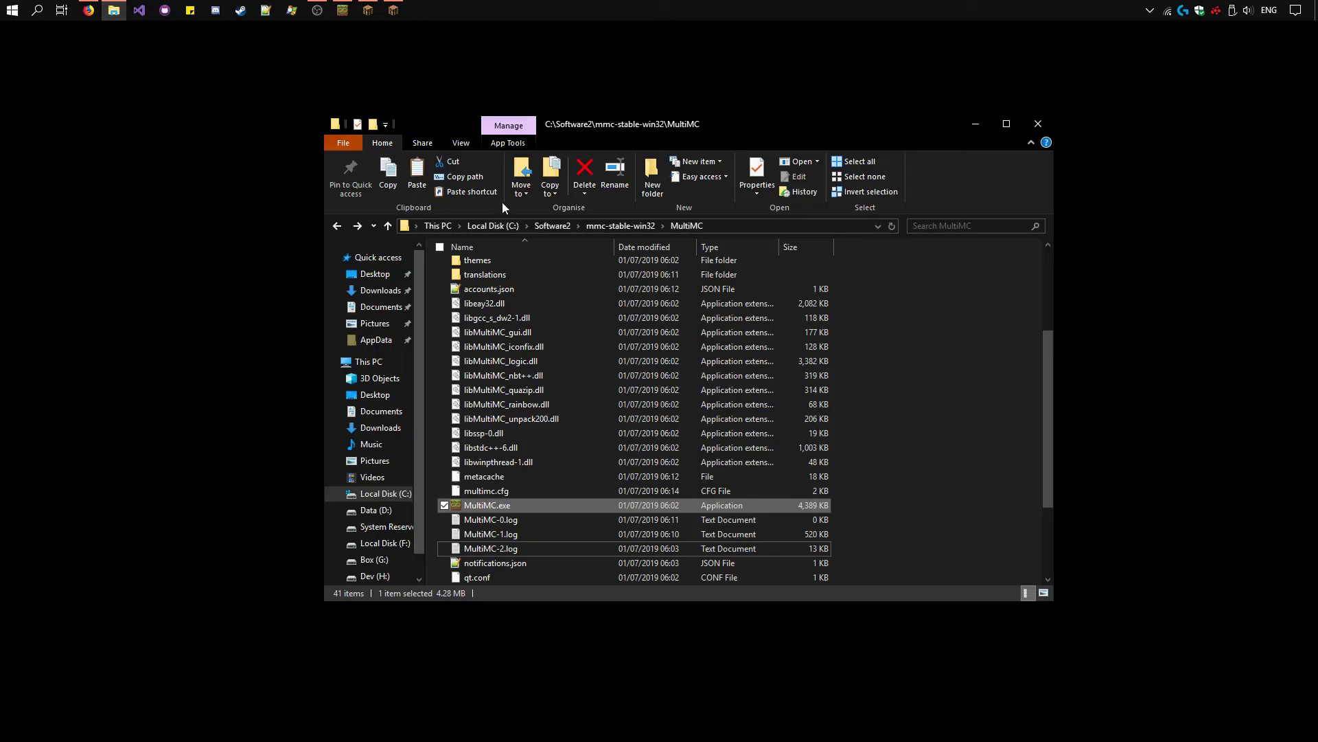
{"action": "left_click", "coordinate": [554, 225]}
{"action": "left_click", "coordinate": [500, 296]}
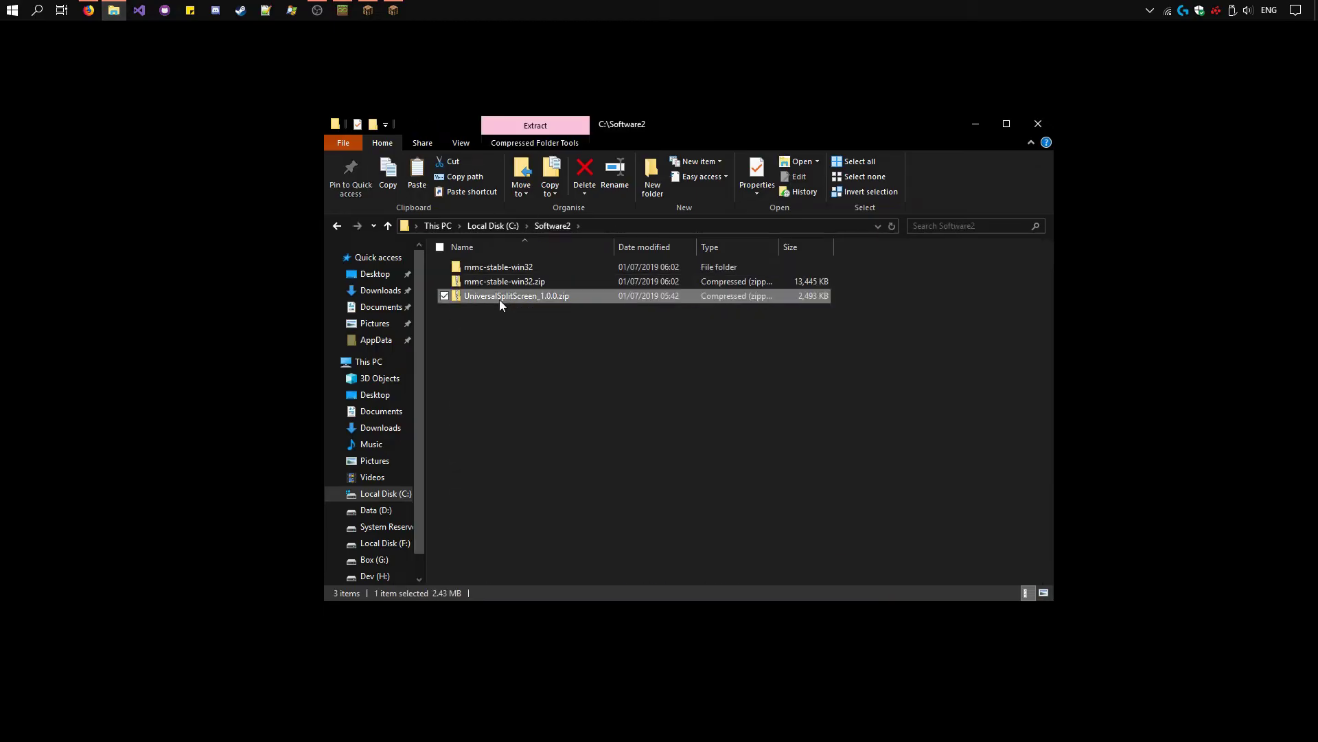
{"action": "right_click", "coordinate": [566, 299]}
{"action": "left_click", "coordinate": [646, 358]}
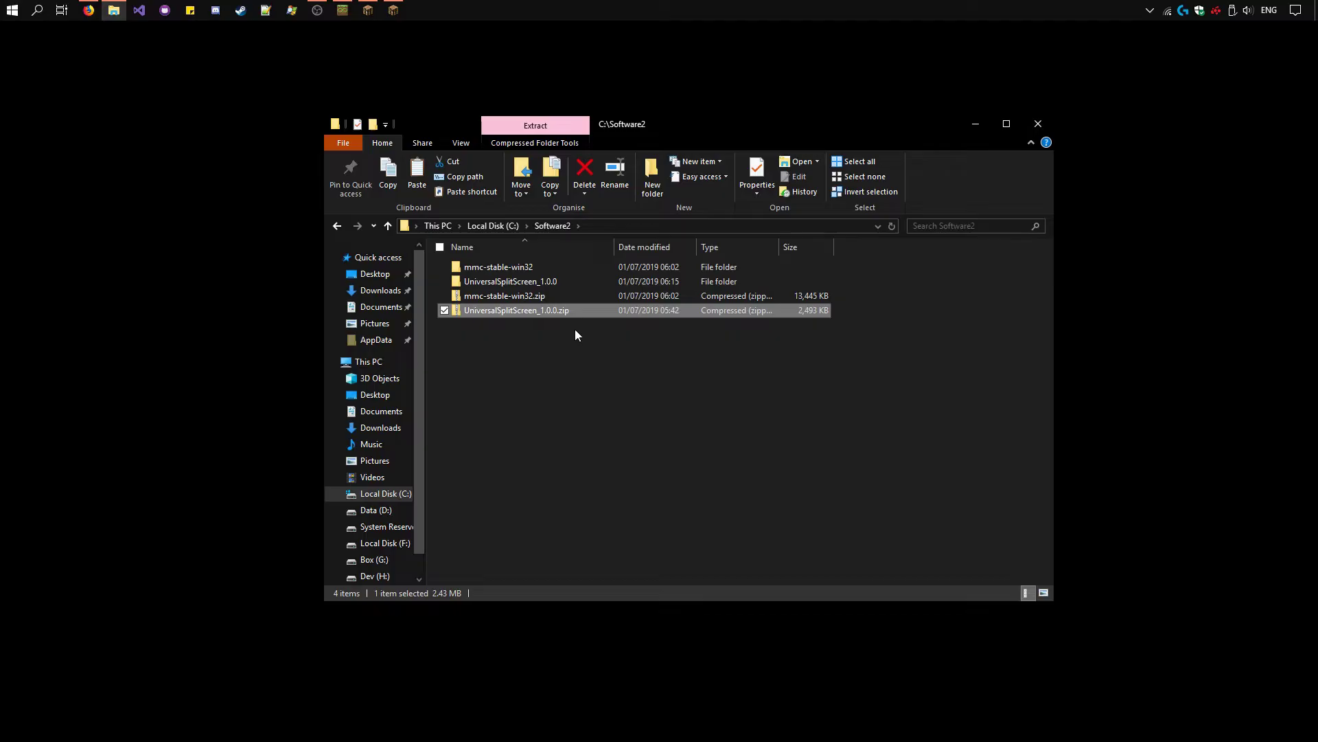
- Run UniversalSplitScreen.exe from the extracted UniversalSplitScreen_1.0.0 folder, and minimize File Explorer
{"action": "double_click", "coordinate": [541, 278]}
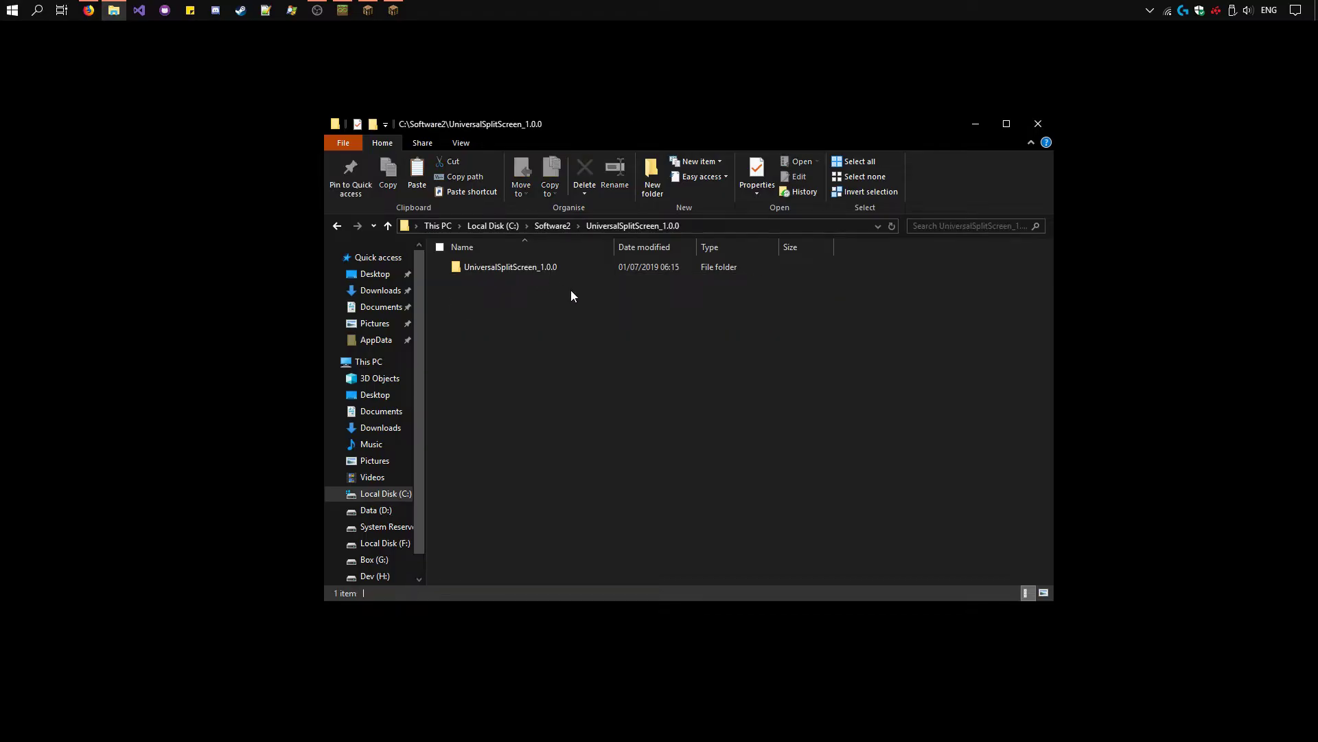
{"action": "double_click", "coordinate": [543, 266]}
{"action": "scroll", "coordinate": [570, 426], "scroll_direction": "down", "scroll_amount": 1}
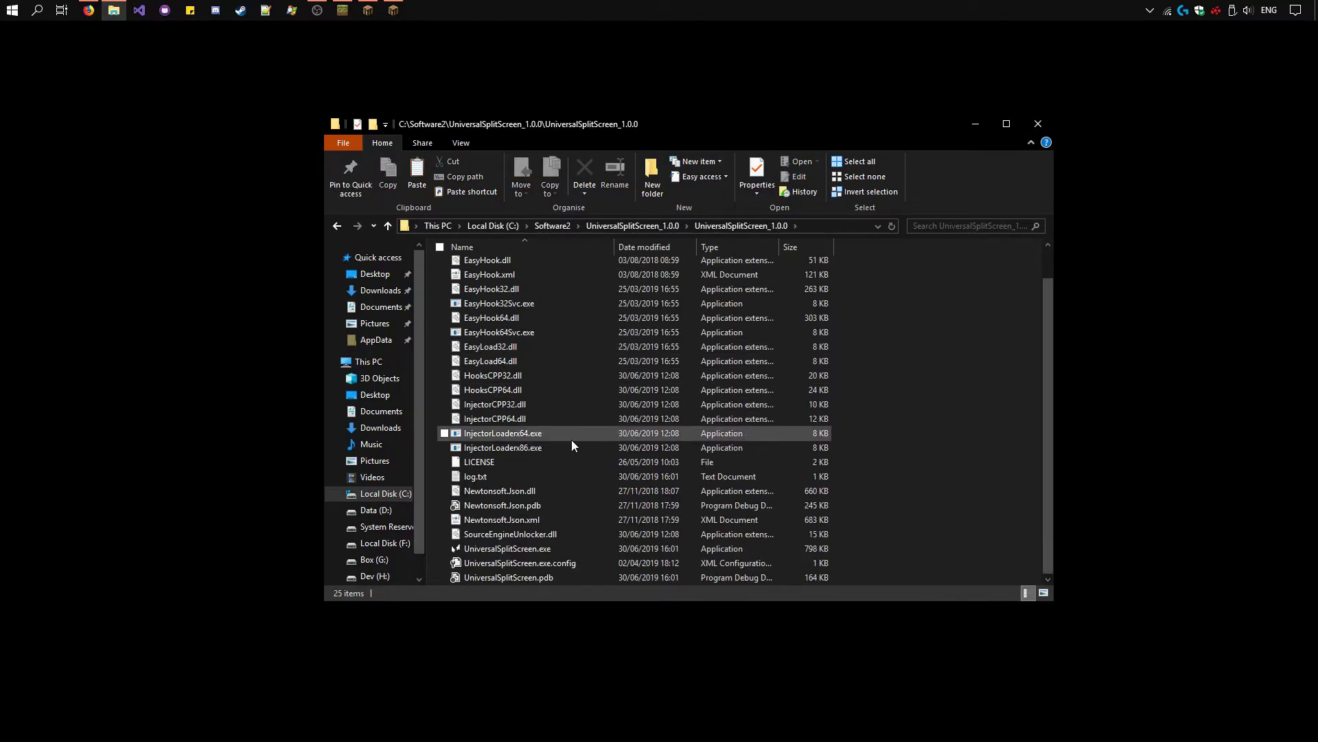
{"action": "double_click", "coordinate": [562, 548]}
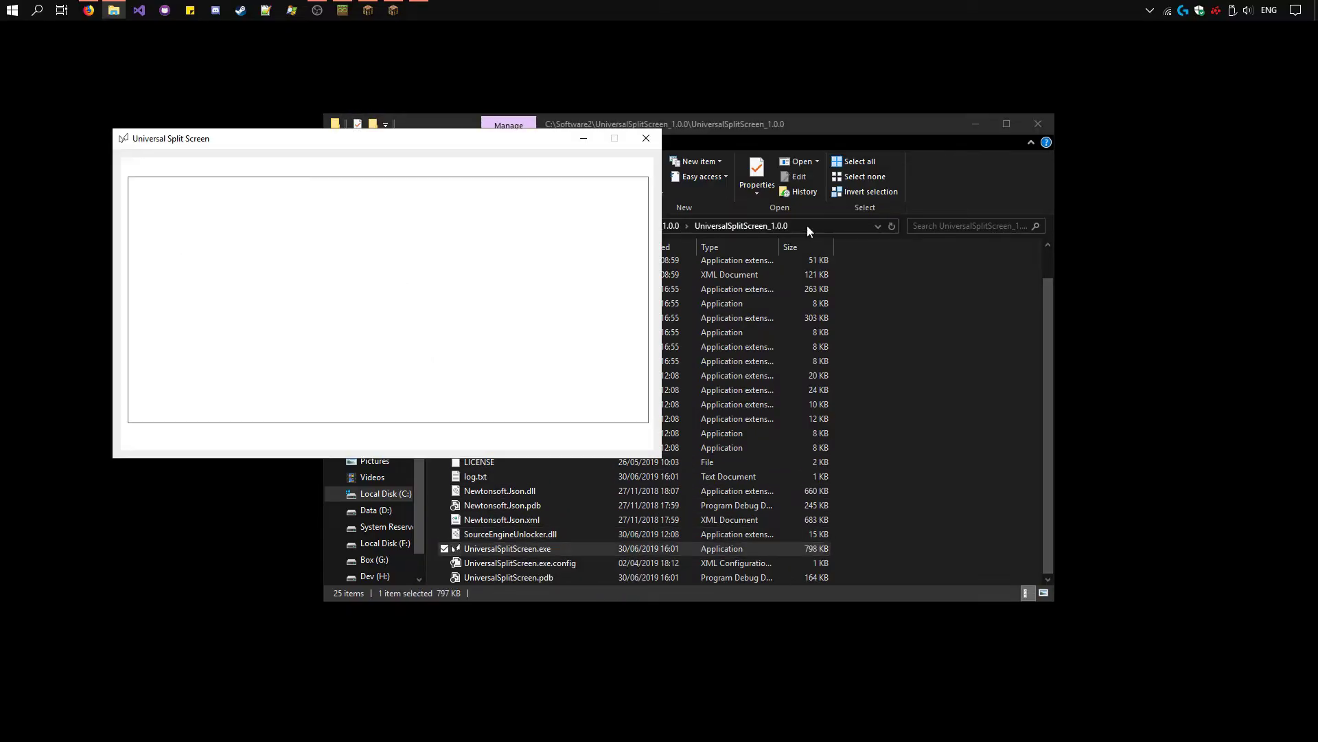
{"action": "left_click", "coordinate": [976, 124]}
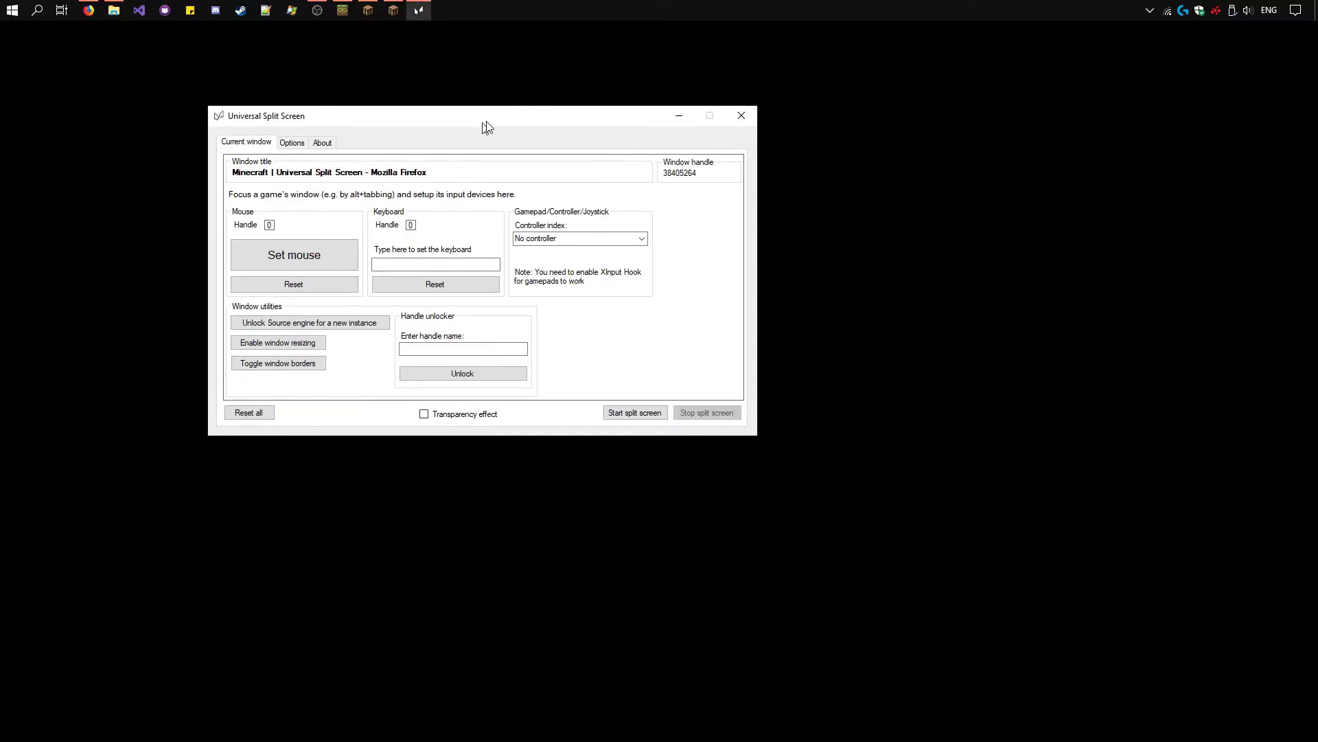
- Load the Minecraft 1.14.3 options preset in Universal Split Screen
{"action": "left_click", "coordinate": [307, 140]}
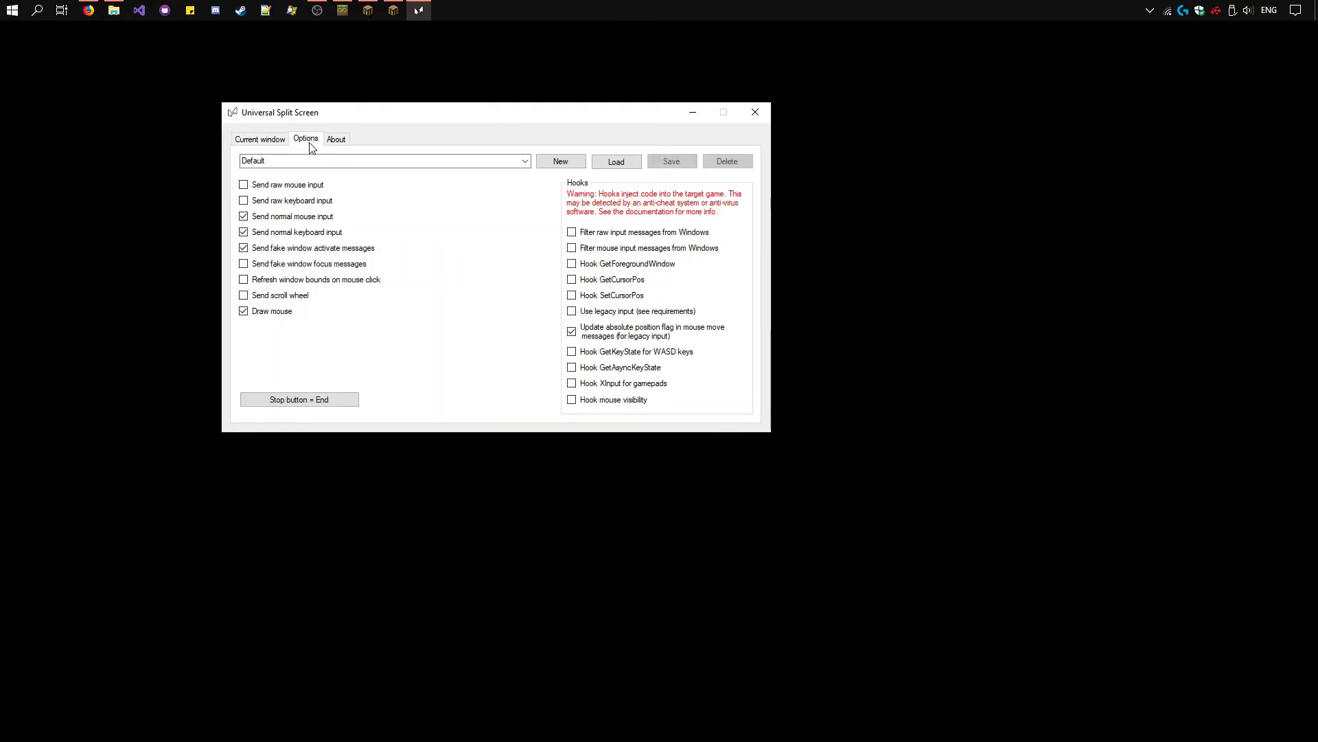
{"action": "left_click", "coordinate": [515, 158]}
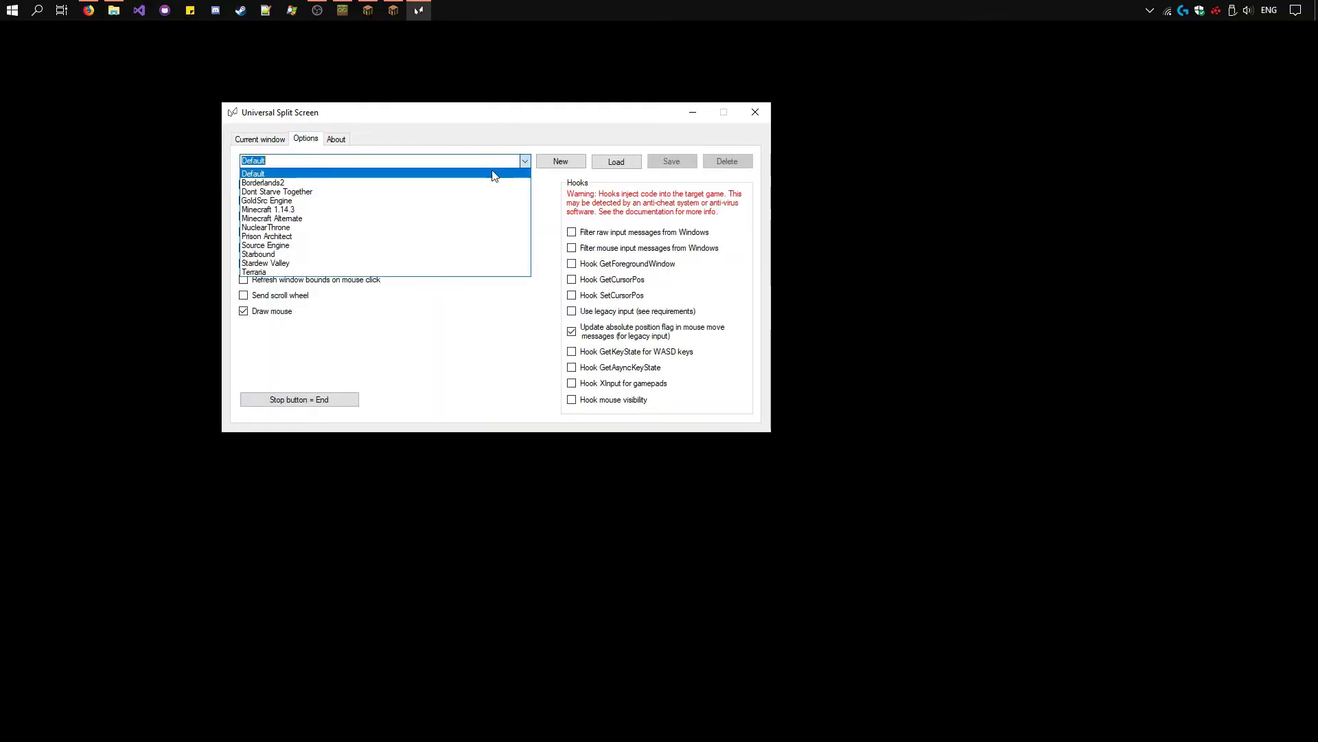
{"action": "left_click", "coordinate": [296, 210]}
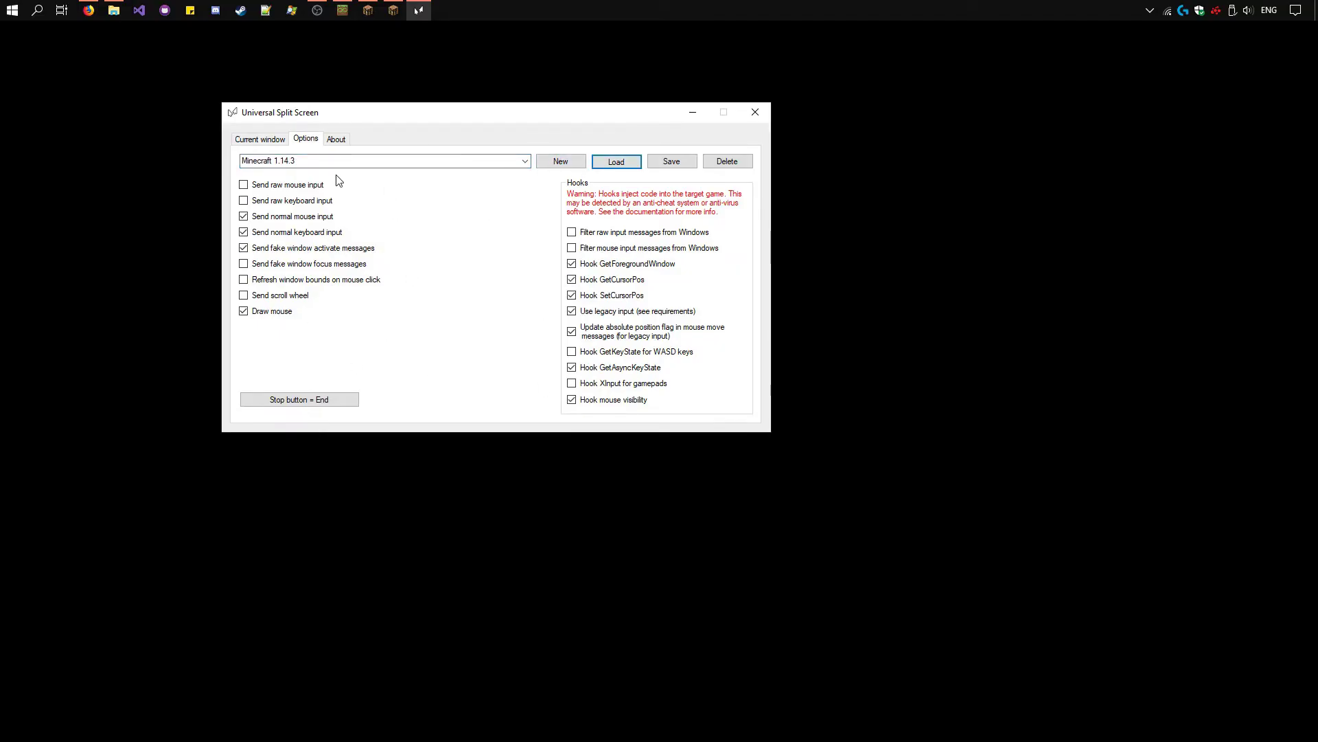
- Show the current window settings, move Universal Split Screen over the right half of the screen, and restore both Minecraft windows
{"action": "left_click", "coordinate": [279, 142]}
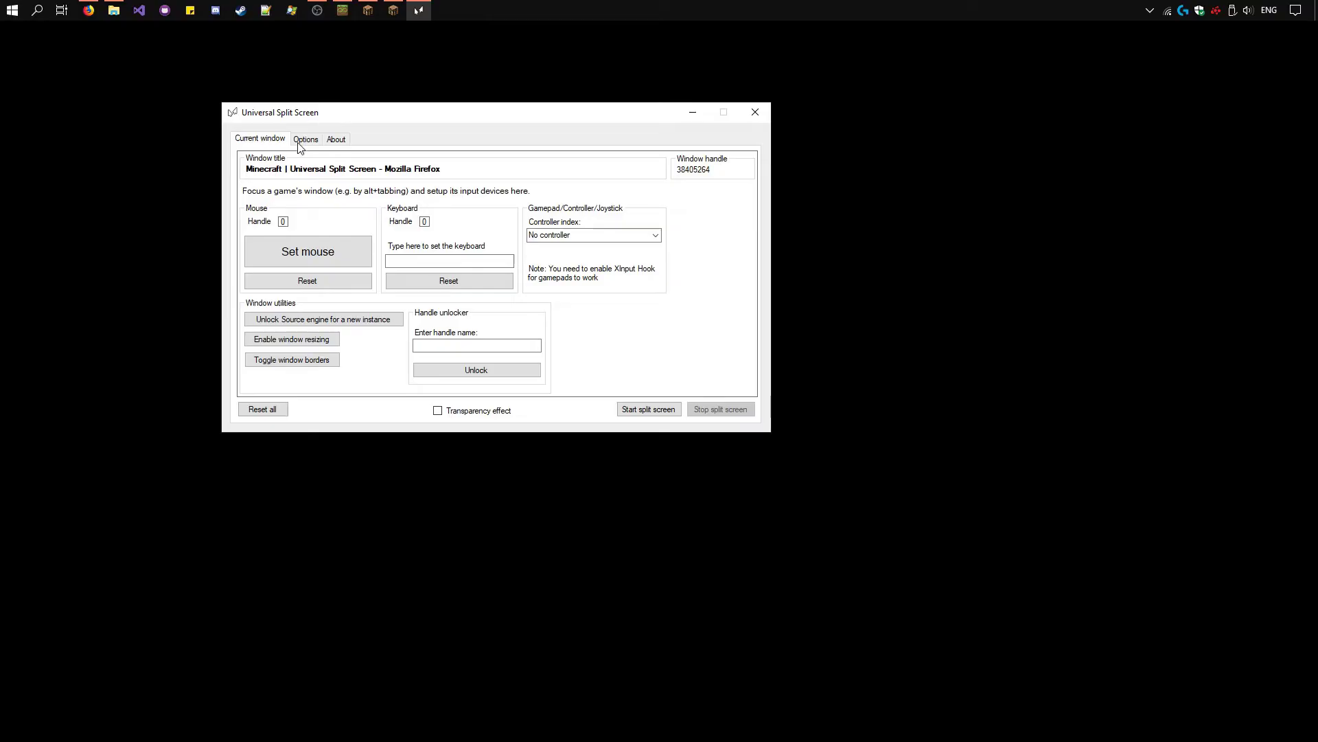
{"action": "left_click_drag", "start_coordinate": [395, 122], "coordinate": [872, 71]}
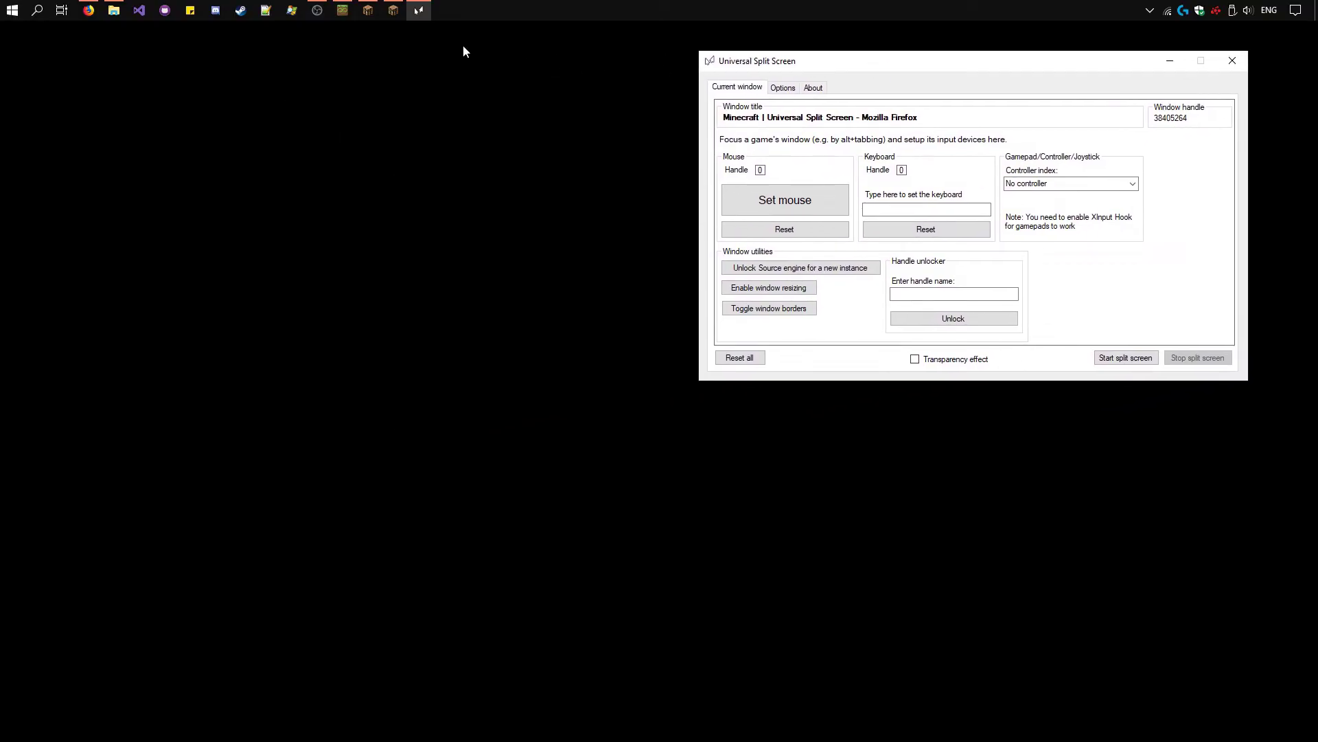
{"action": "left_click", "coordinate": [369, 10]}
{"action": "left_click", "coordinate": [393, 10]}
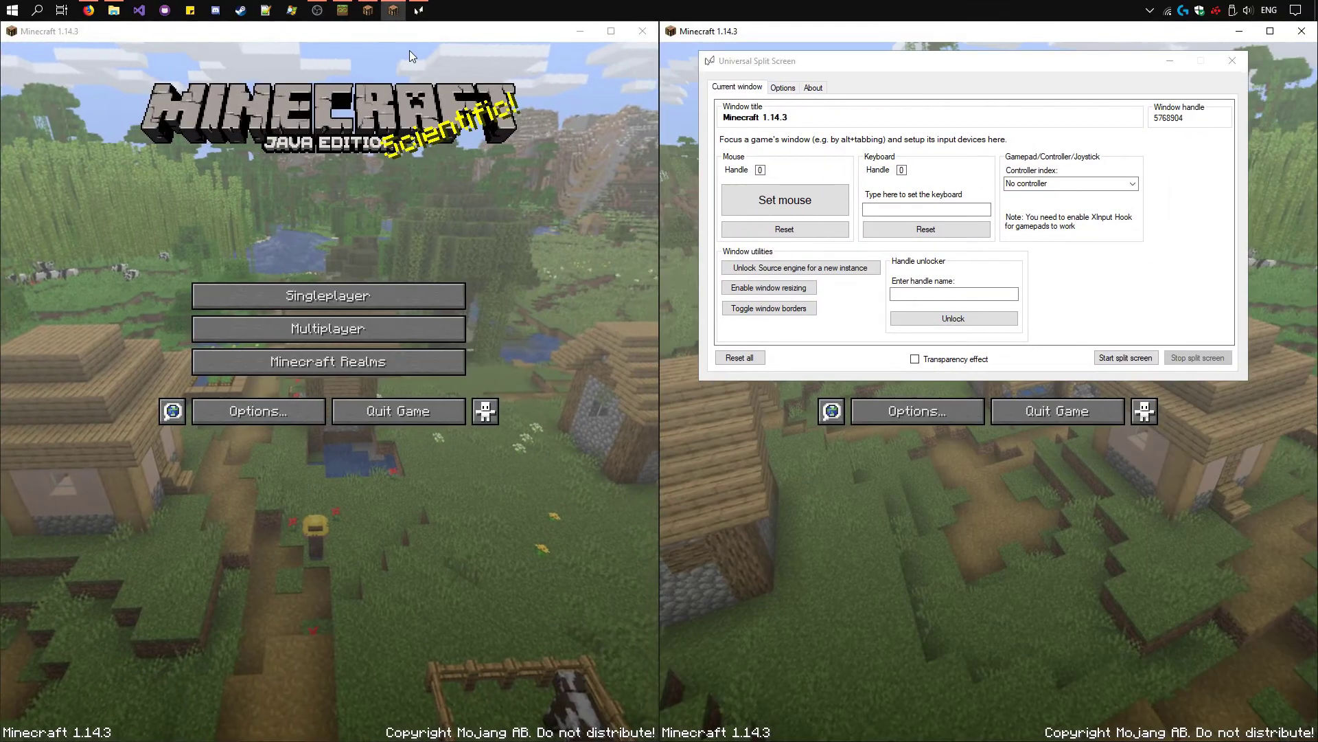
- Assign one mouse and keyboard to the left Minecraft window and a second mouse and keyboard to the right Minecraft window
{"action": "left_click", "coordinate": [419, 10]}
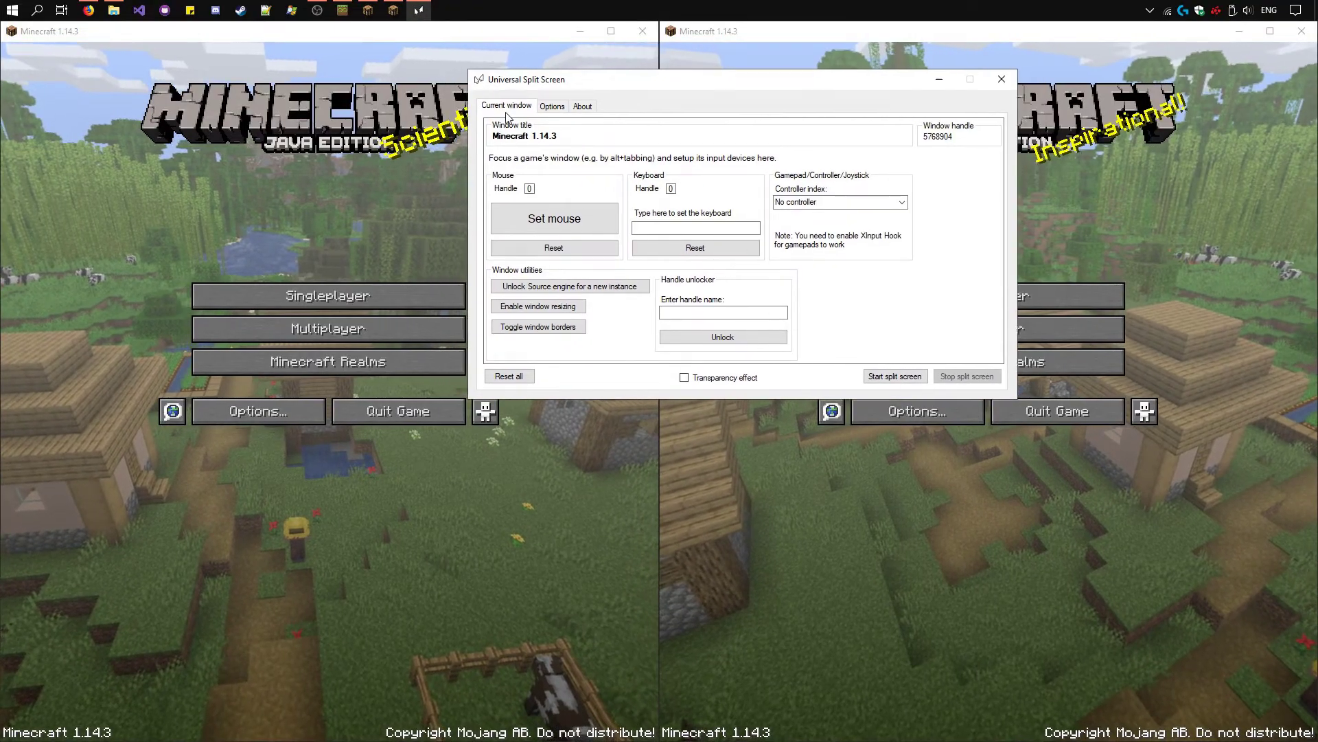
{"action": "left_click", "coordinate": [123, 71]}
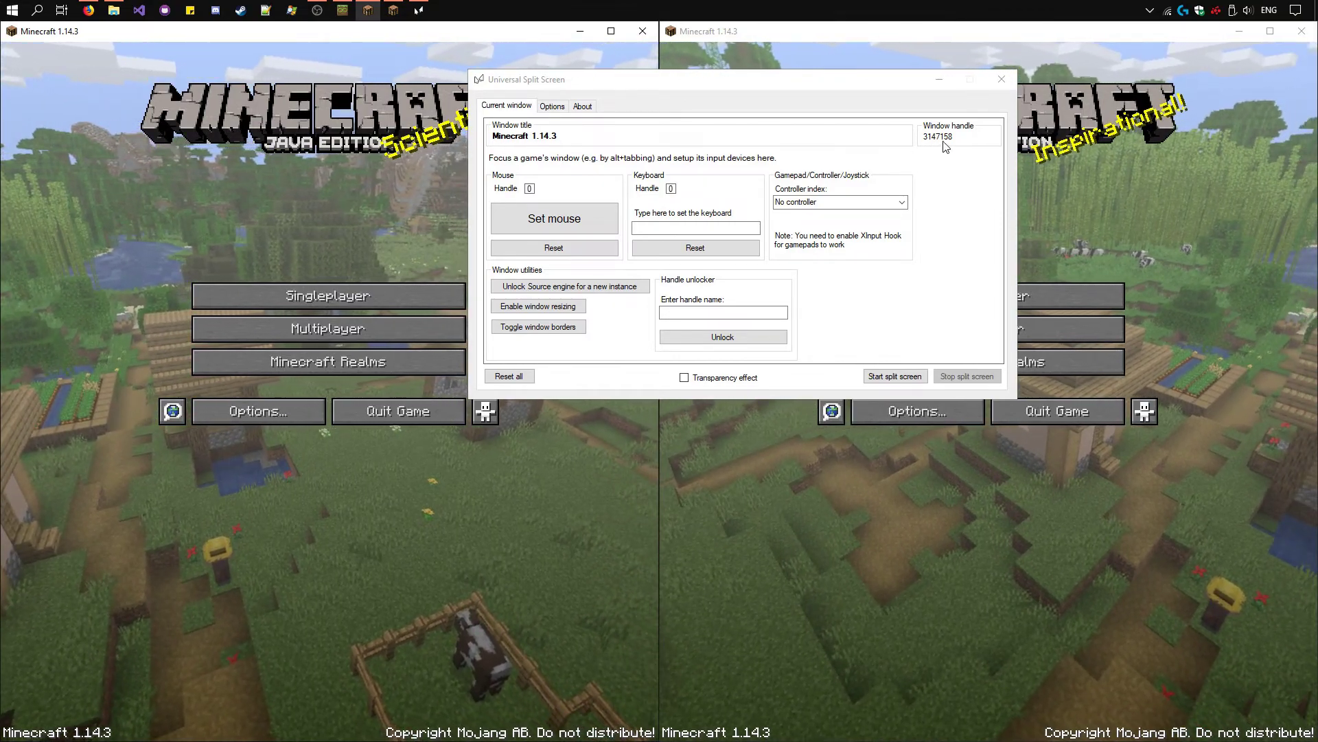
{"action": "left_click", "coordinate": [581, 221]}
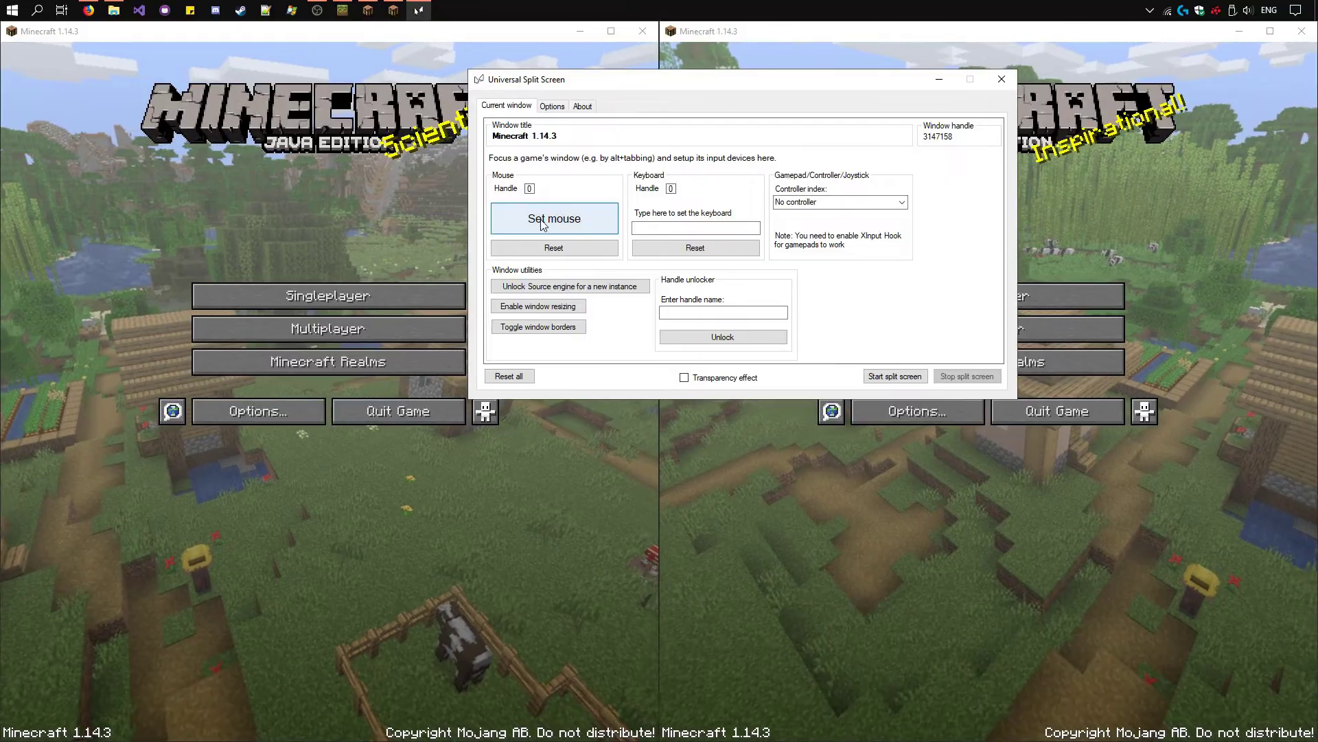
{"action": "left_click", "coordinate": [673, 226]}
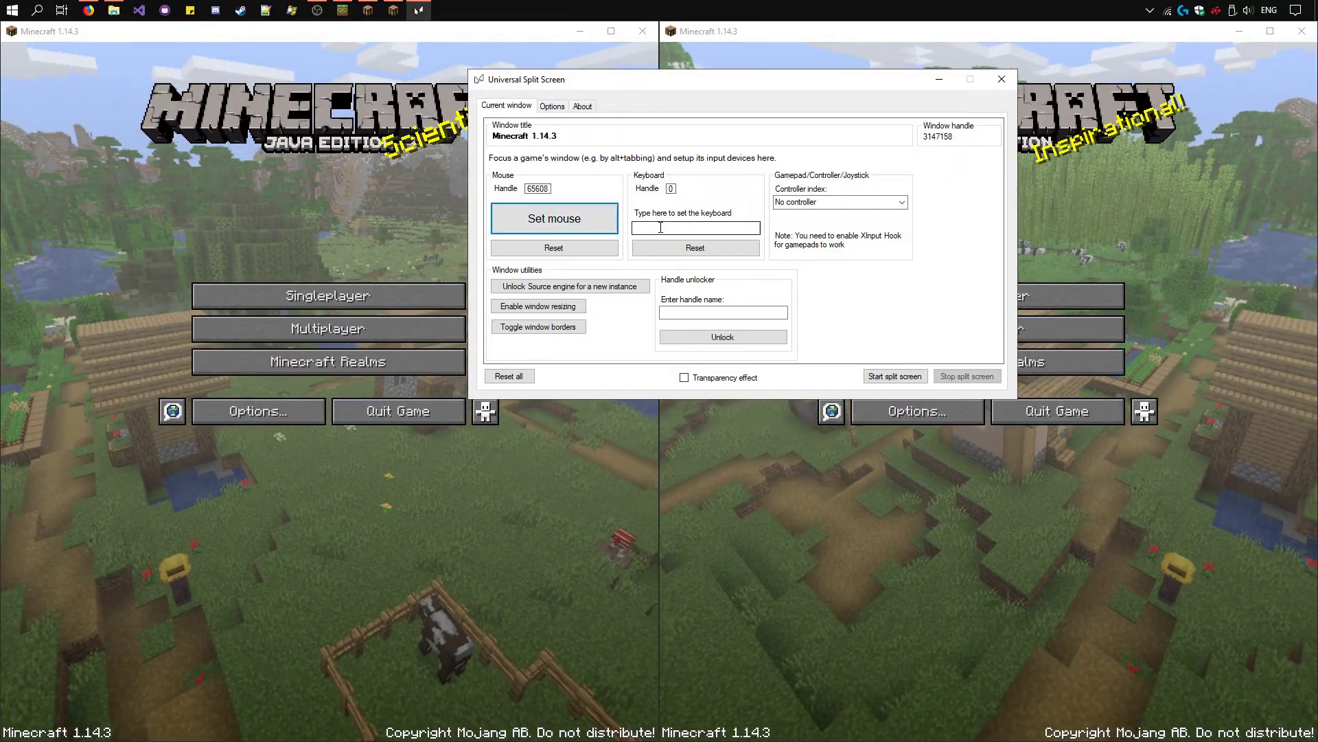
{"action": "type", "text": "g"}
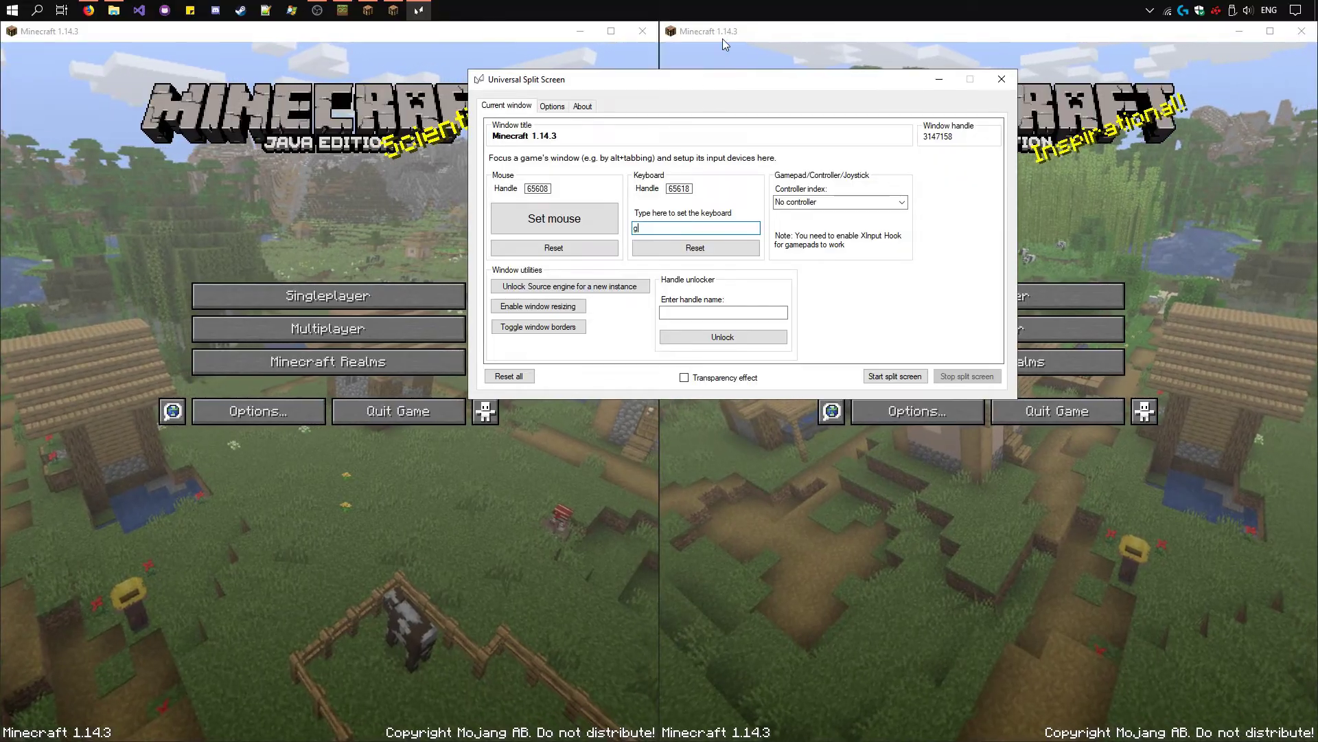
{"action": "left_click", "coordinate": [756, 47]}
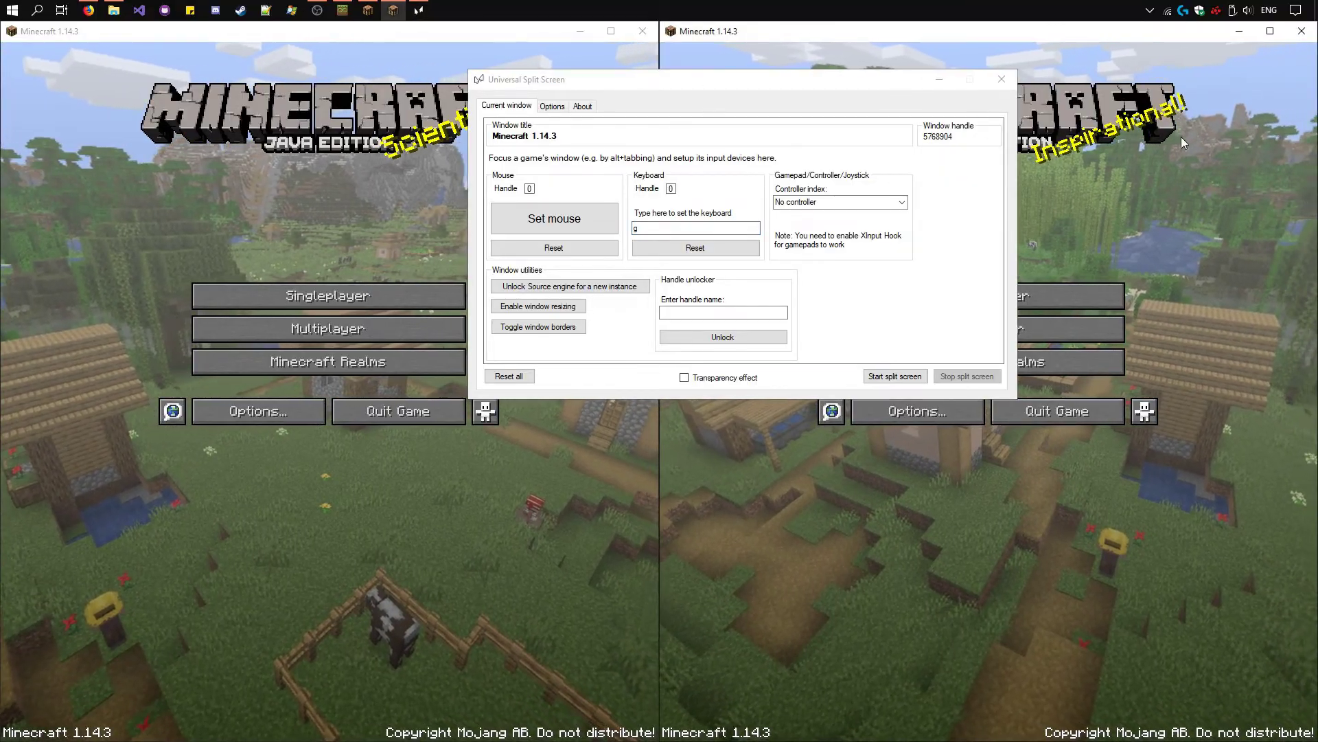
{"action": "left_click", "coordinate": [586, 229]}
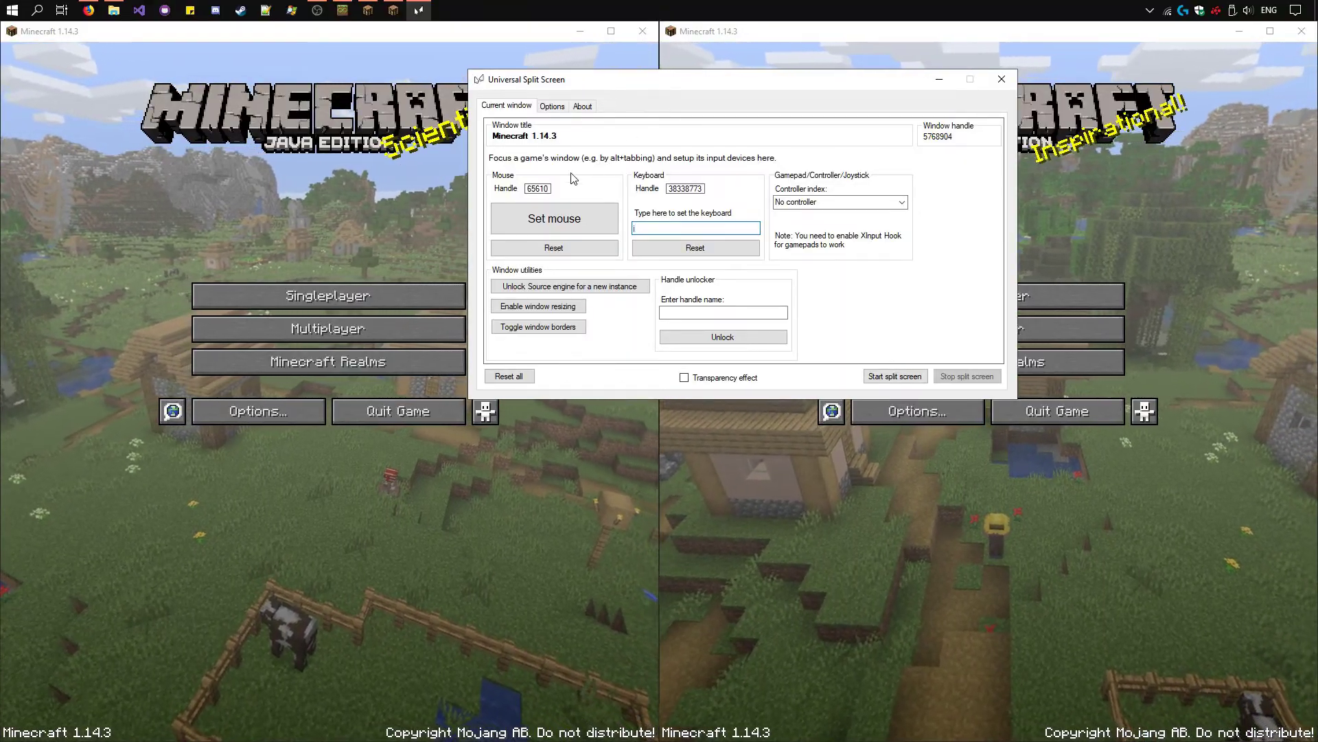
- Remove the window borders from both Minecraft windows, keeping Universal Split Screen over the left half of the screen
{"action": "left_click", "coordinate": [91, 34]}
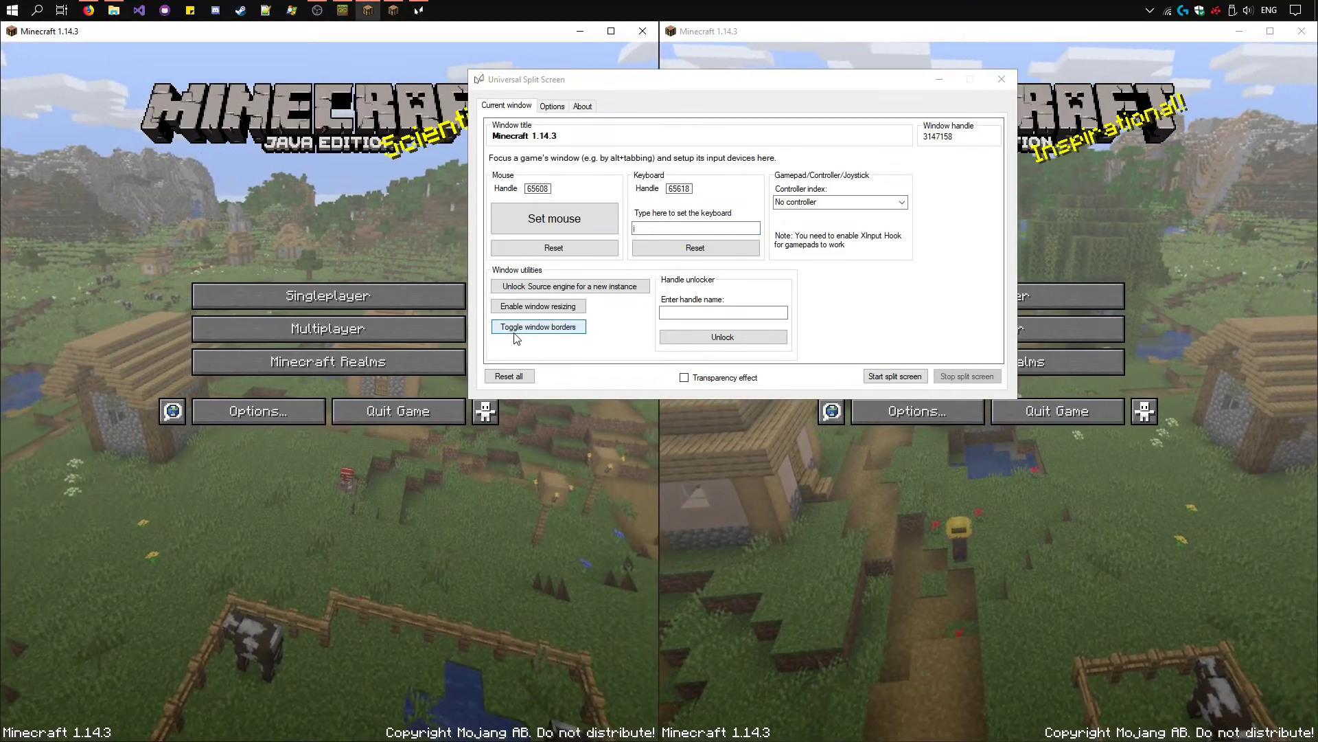
{"action": "left_click", "coordinate": [553, 330]}
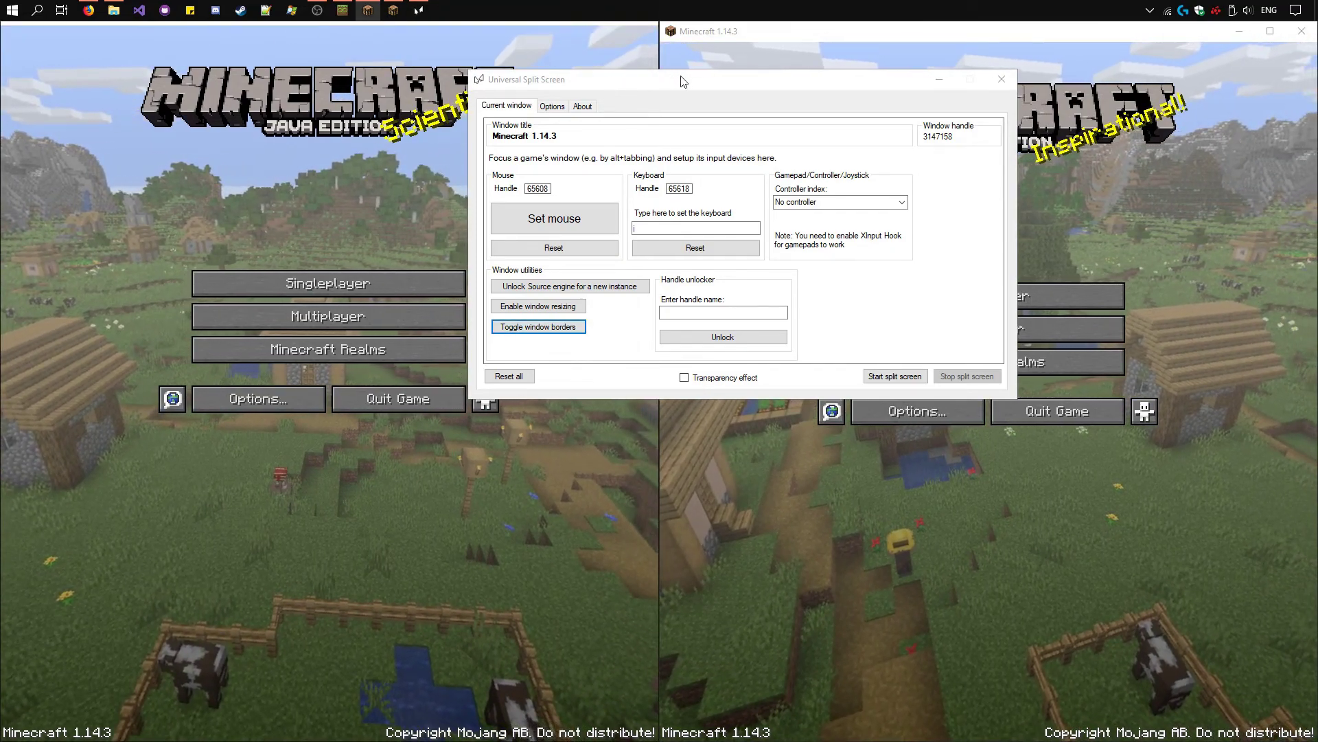
{"action": "left_click_drag", "start_coordinate": [684, 81], "coordinate": [336, 79]}
{"action": "left_click", "coordinate": [851, 59]}
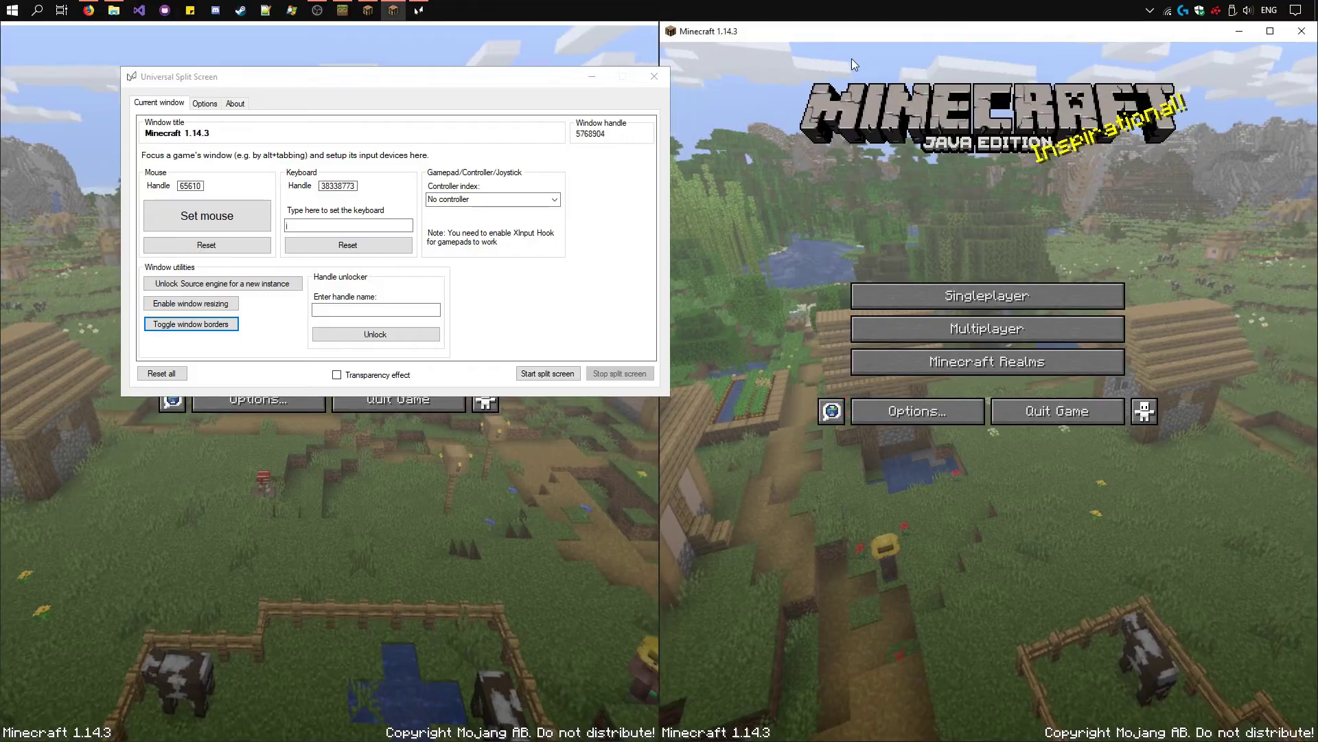
{"action": "left_click", "coordinate": [222, 327]}
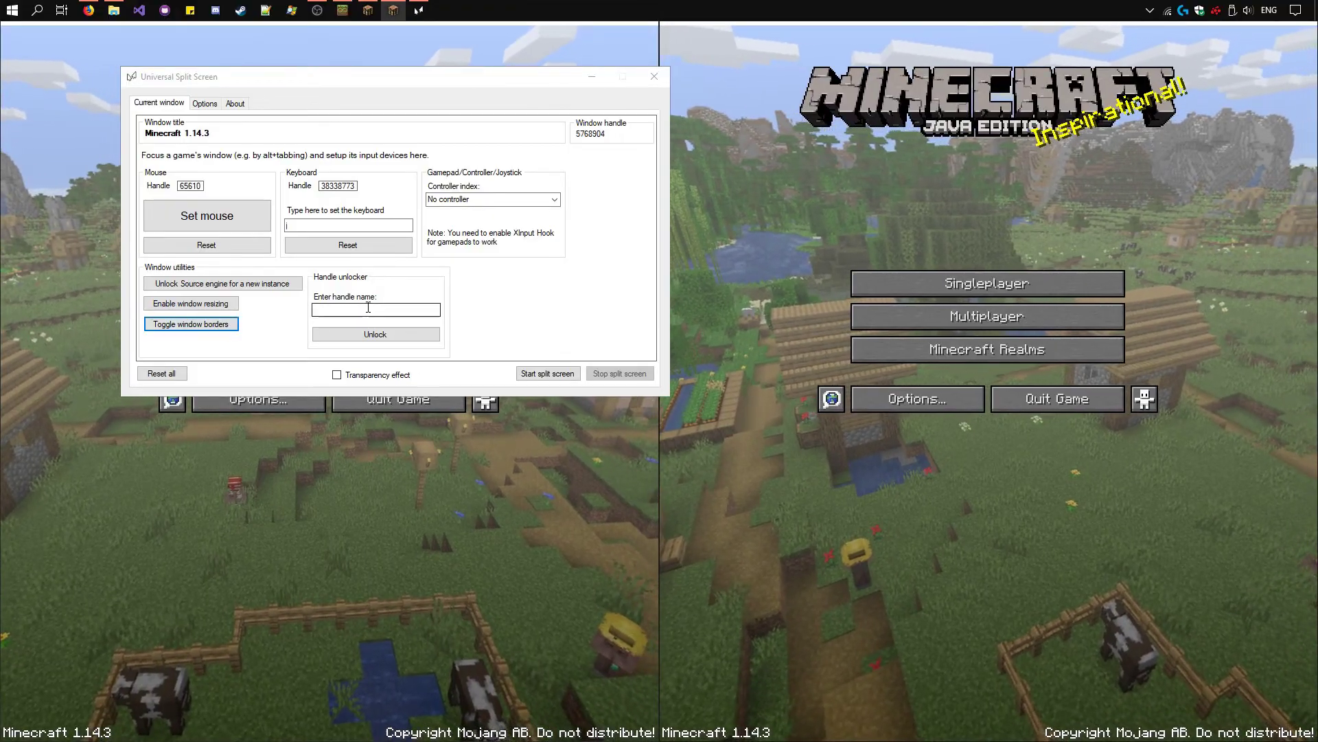
{"action": "left_click_drag", "start_coordinate": [415, 83], "coordinate": [400, 76]}
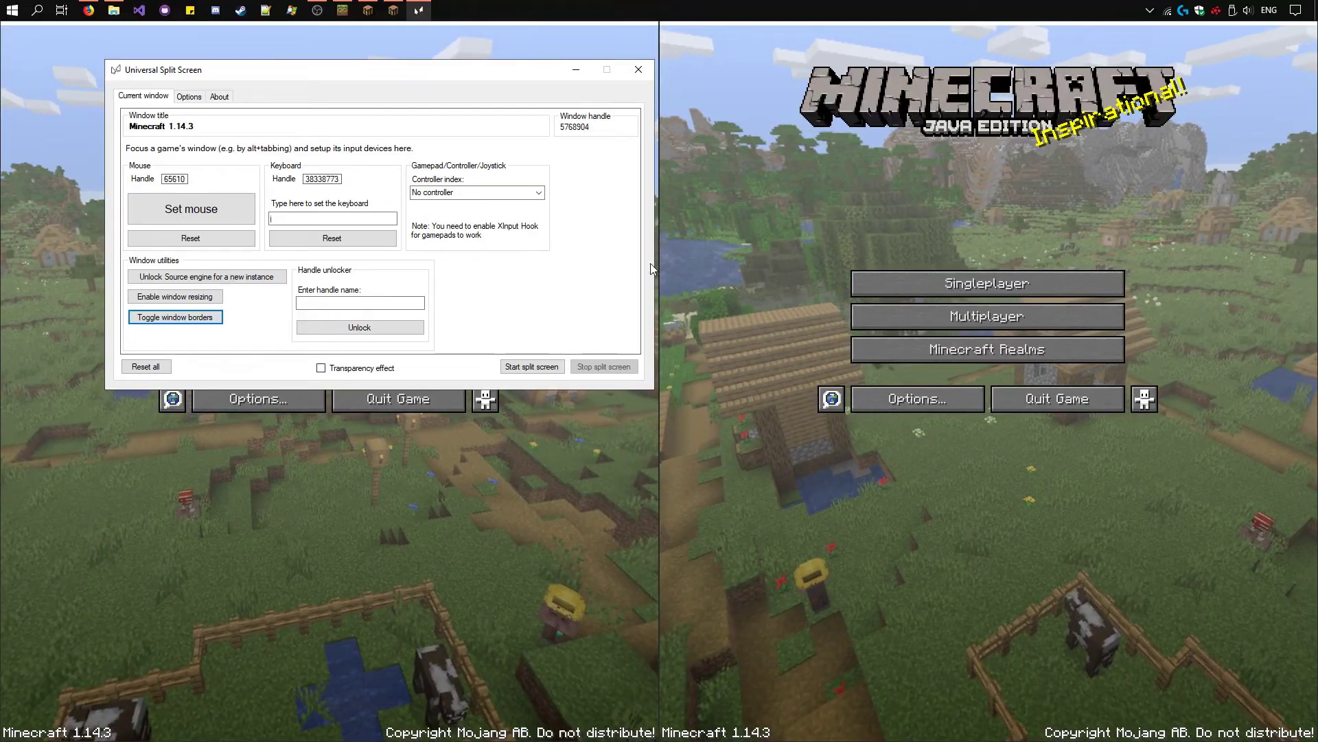
- Open Logitech Gaming Software, set the mouse's report rate to 125 reports per second, and close it
{"action": "right_click", "coordinate": [1184, 11]}
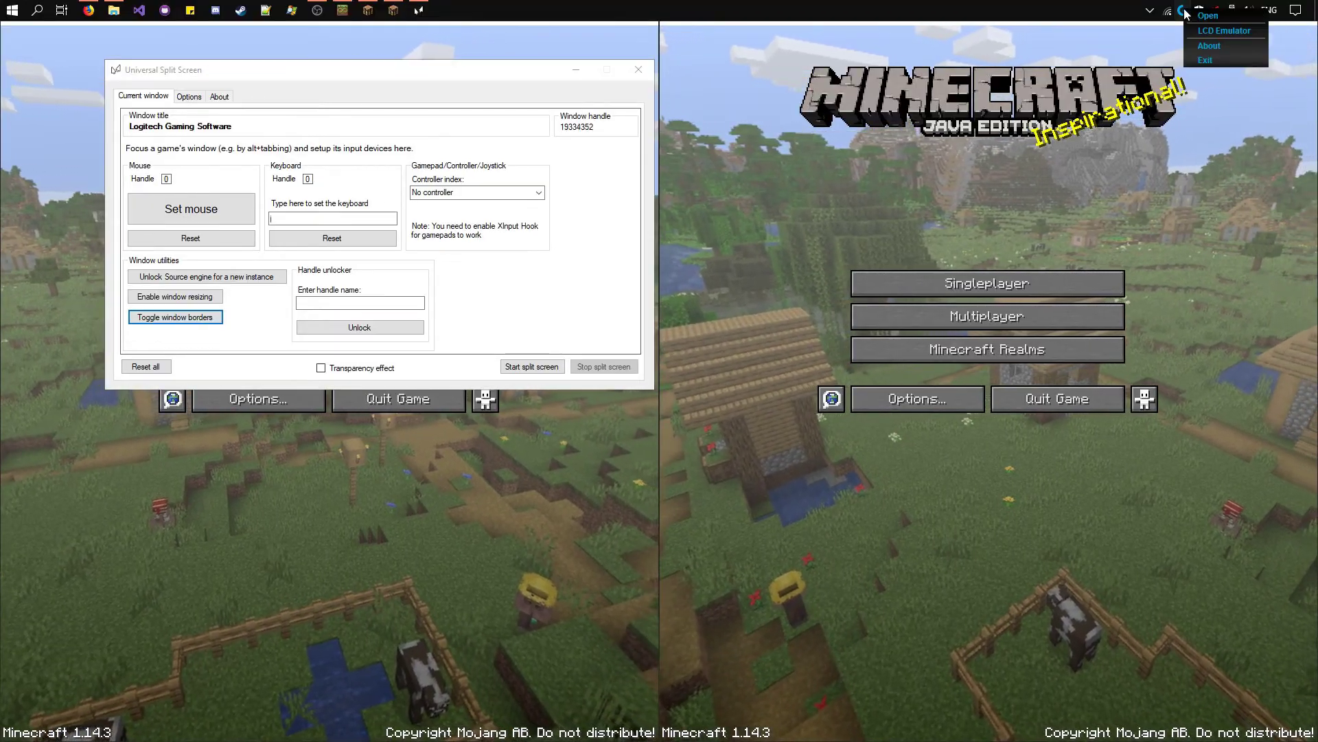
{"action": "left_click", "coordinate": [1208, 16]}
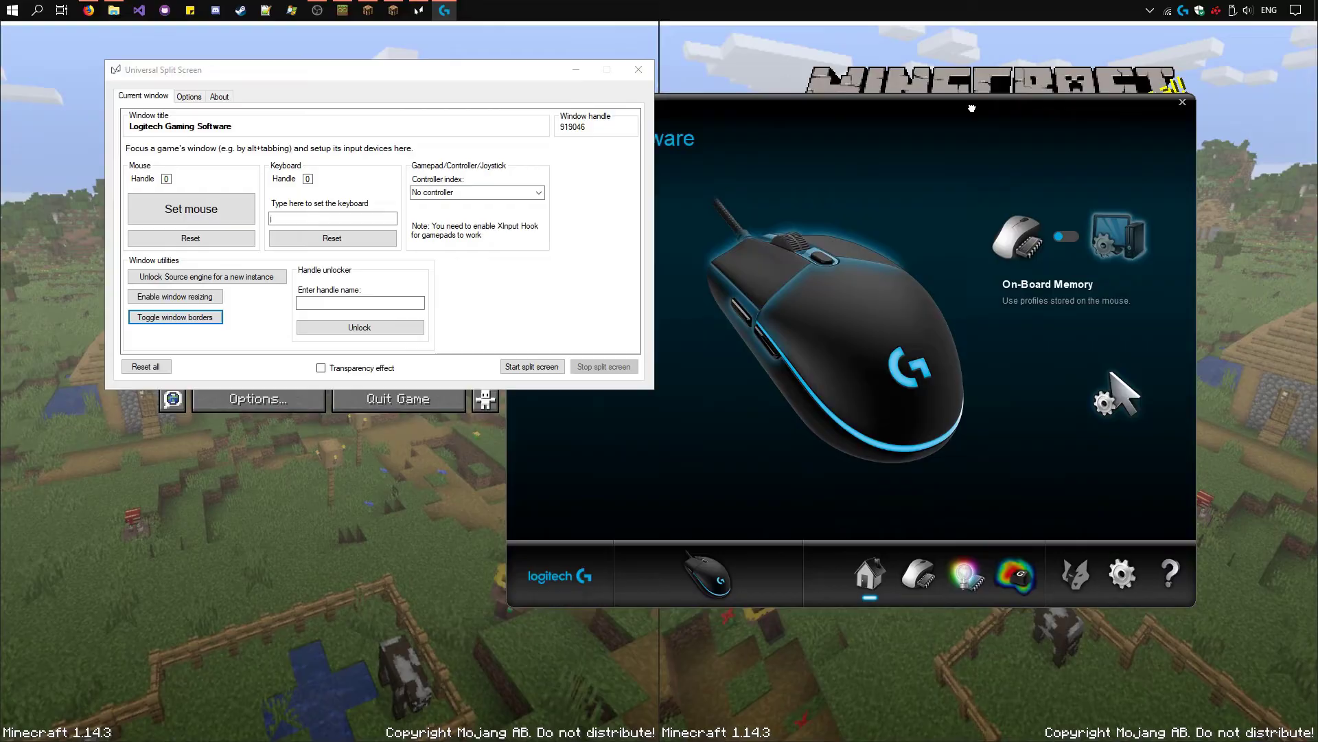
{"action": "left_click", "coordinate": [1021, 553]}
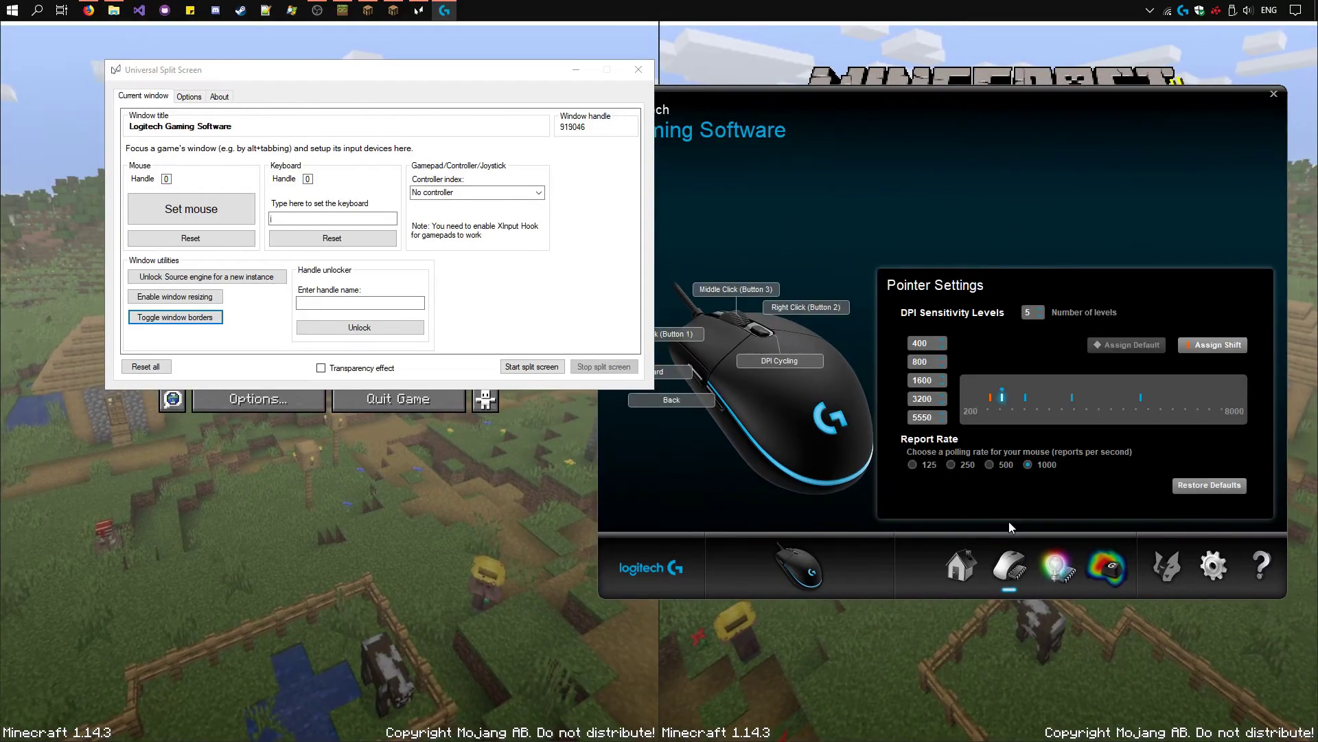
{"action": "left_click", "coordinate": [914, 465]}
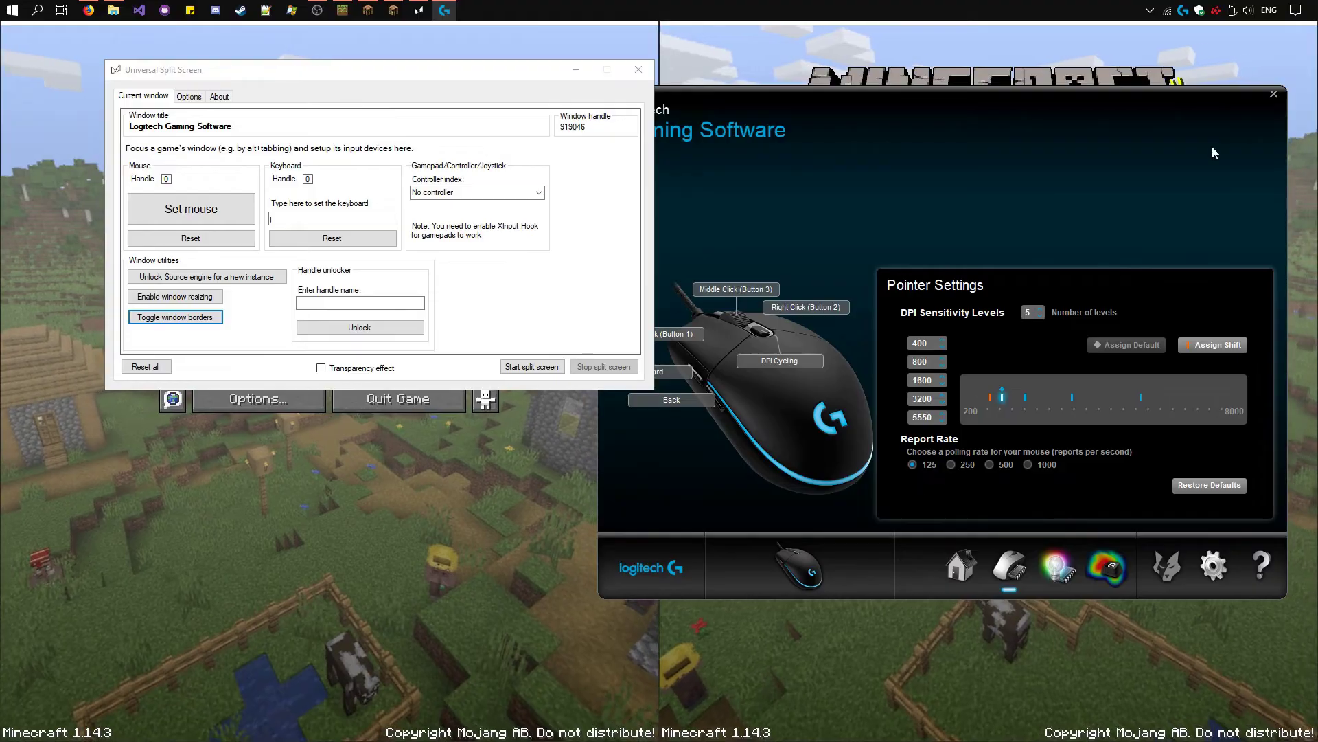
{"action": "left_click", "coordinate": [1274, 95]}
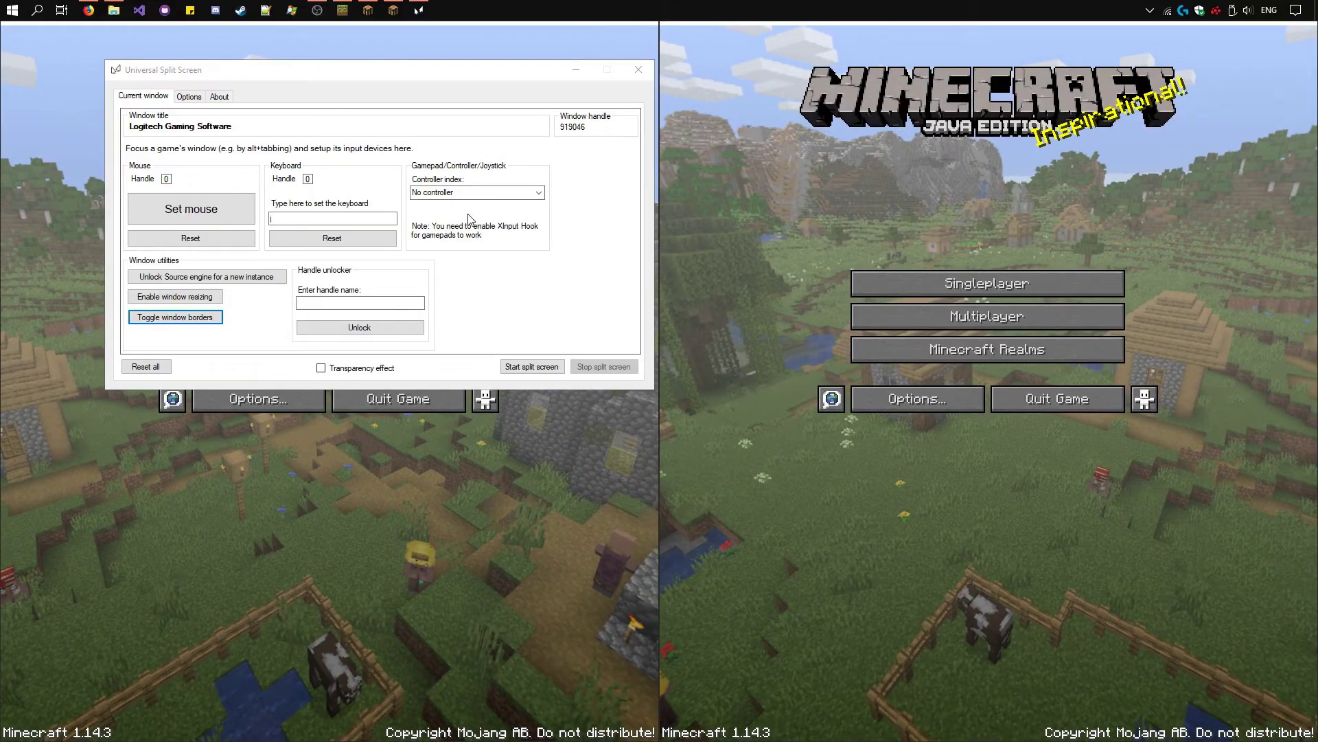
- Start split screen and create a Survival singleplayer world named New World in the left Minecraft instance
{"action": "left_click", "coordinate": [529, 367]}
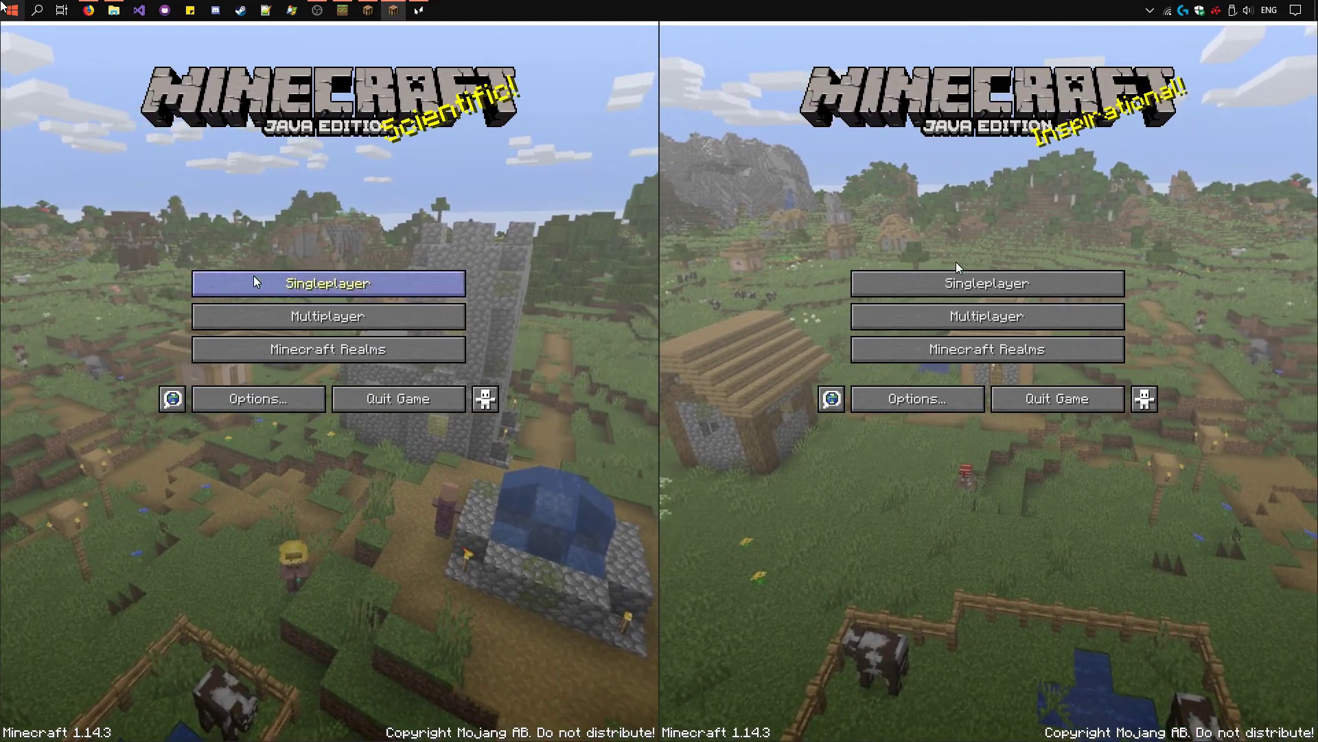
{"action": "left_click", "coordinate": [239, 286]}
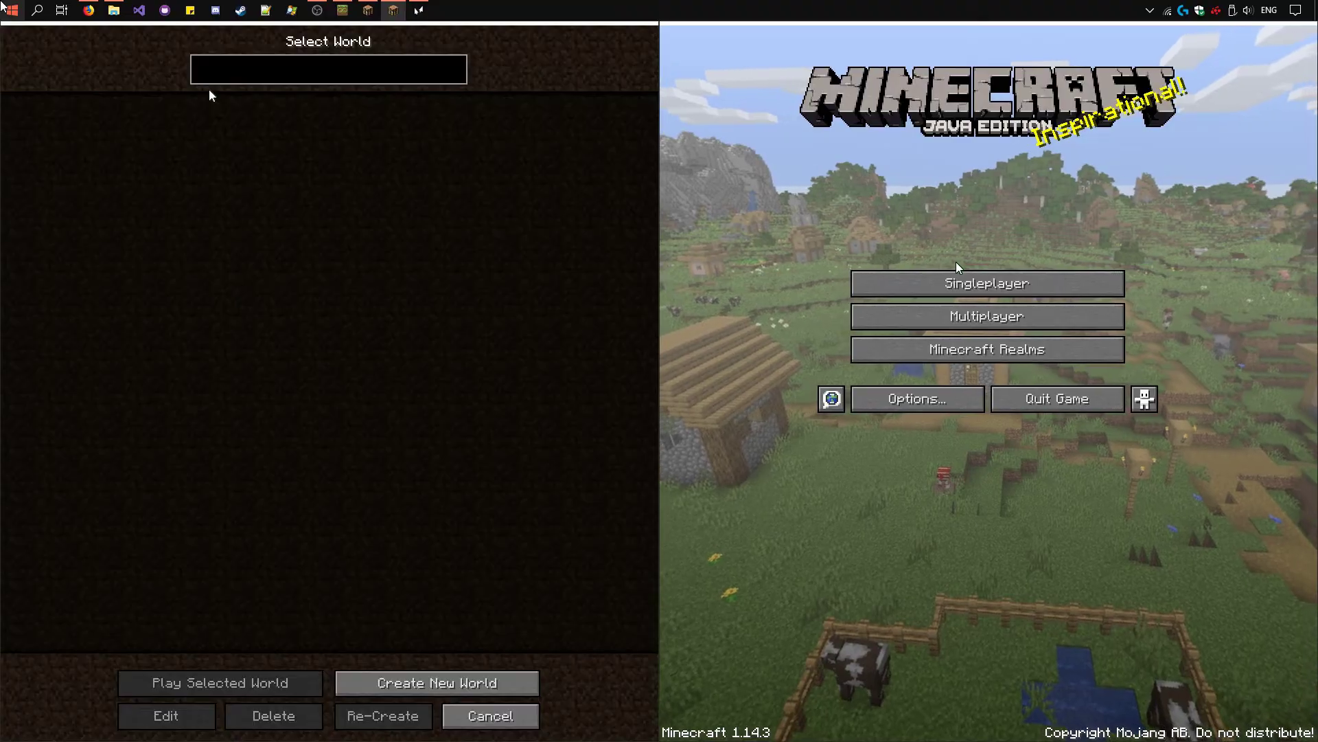
{"action": "left_click", "coordinate": [373, 682]}
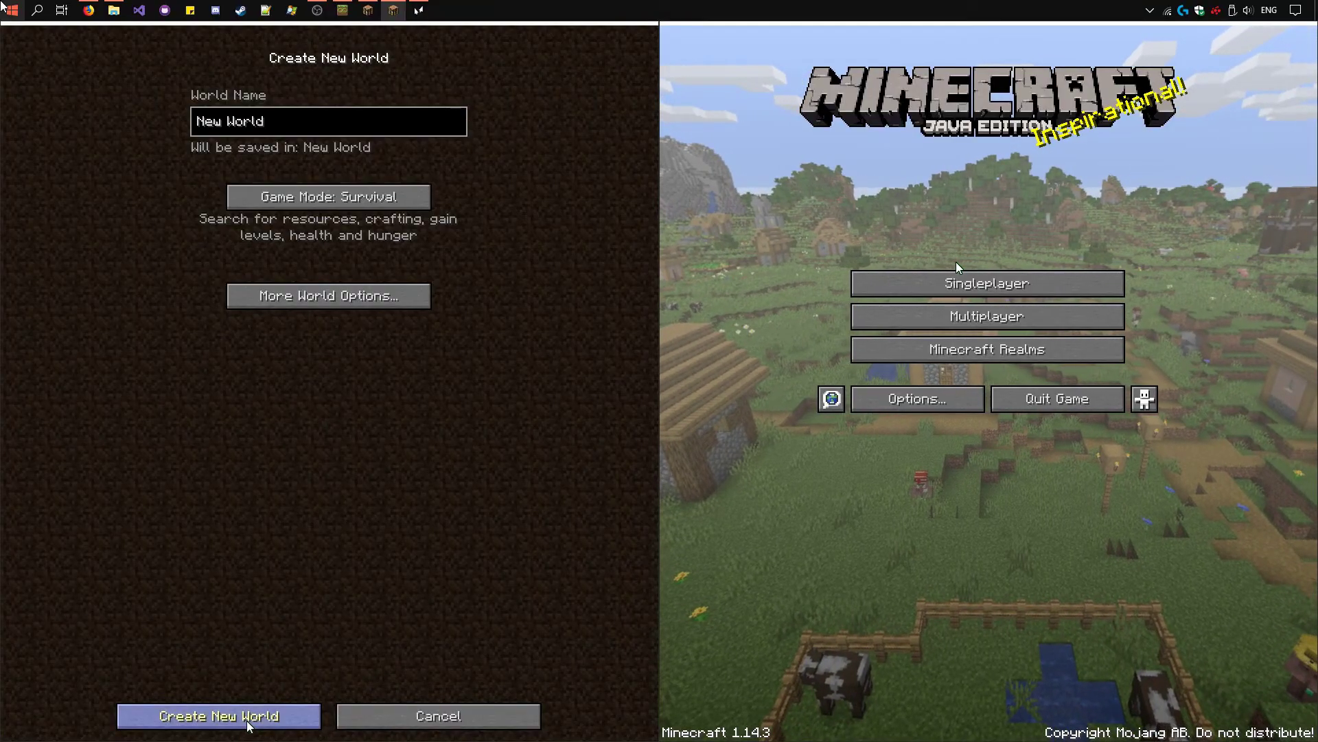
{"action": "left_click", "coordinate": [220, 716]}
- Open the left instance's world to LAN in Survival mode with cheats off
{"action": "key", "text": "Escape"}
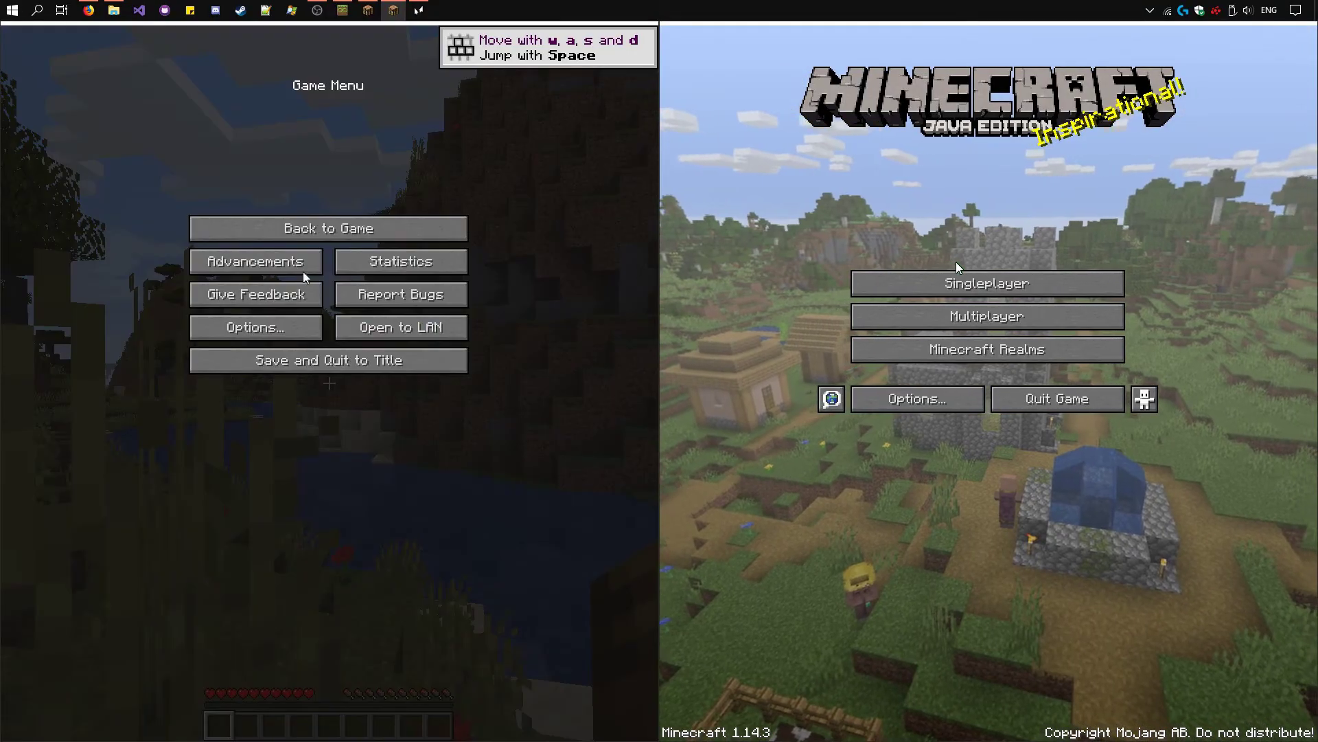
{"action": "left_click", "coordinate": [402, 330]}
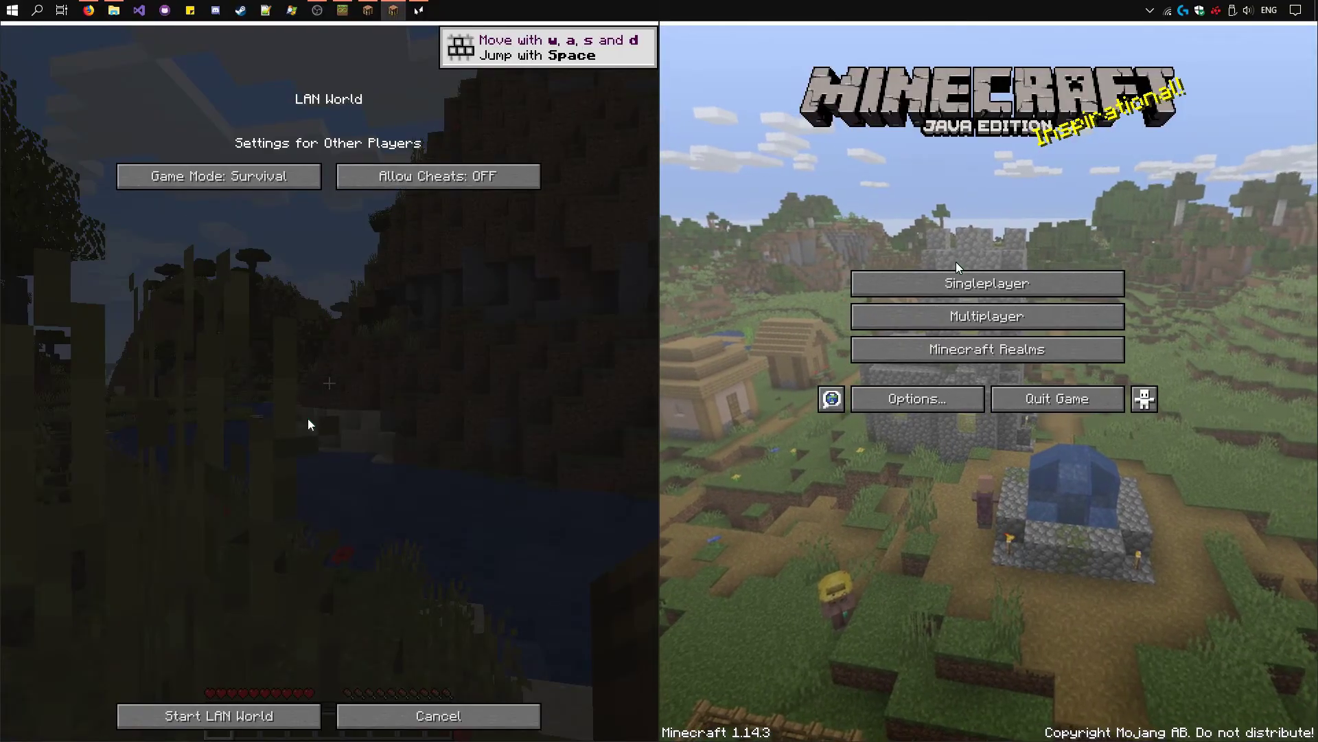
{"action": "left_click", "coordinate": [130, 726]}
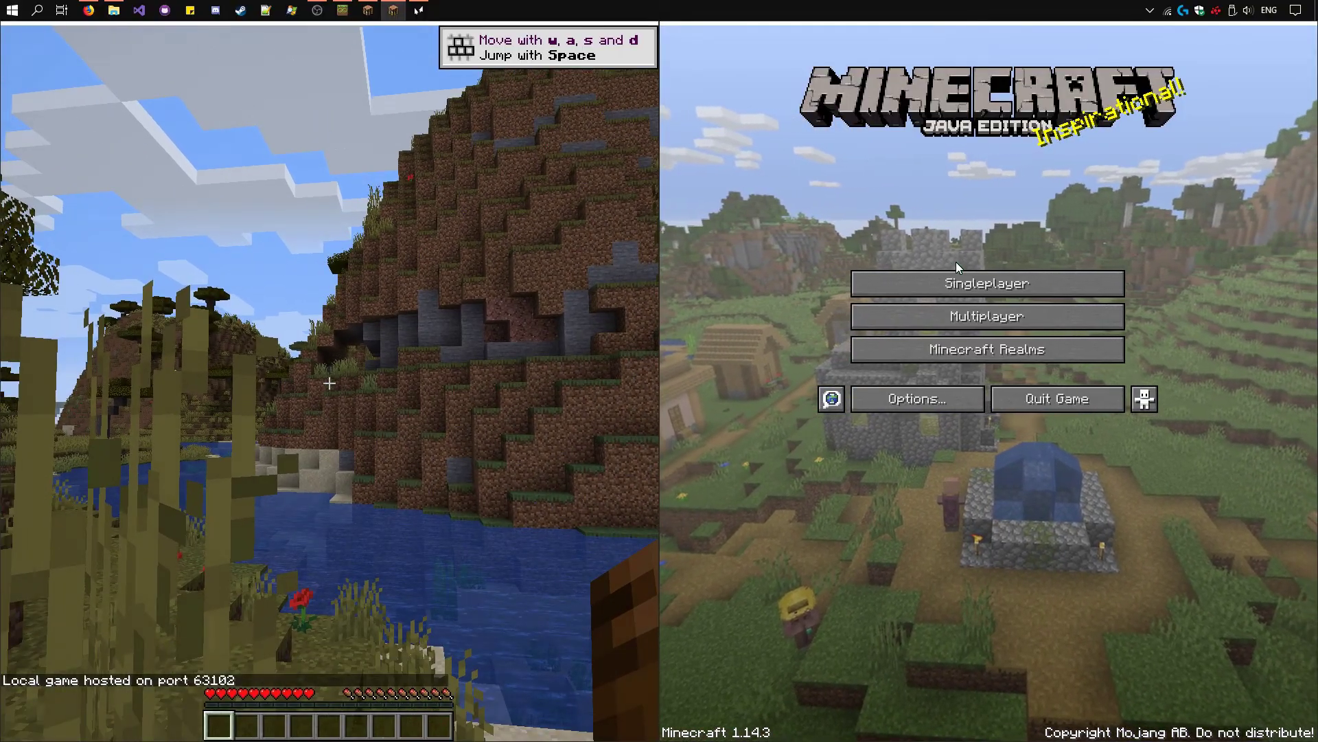
- Join the New World LAN game from the right Minecraft instance
{"action": "left_click", "coordinate": [1004, 324]}
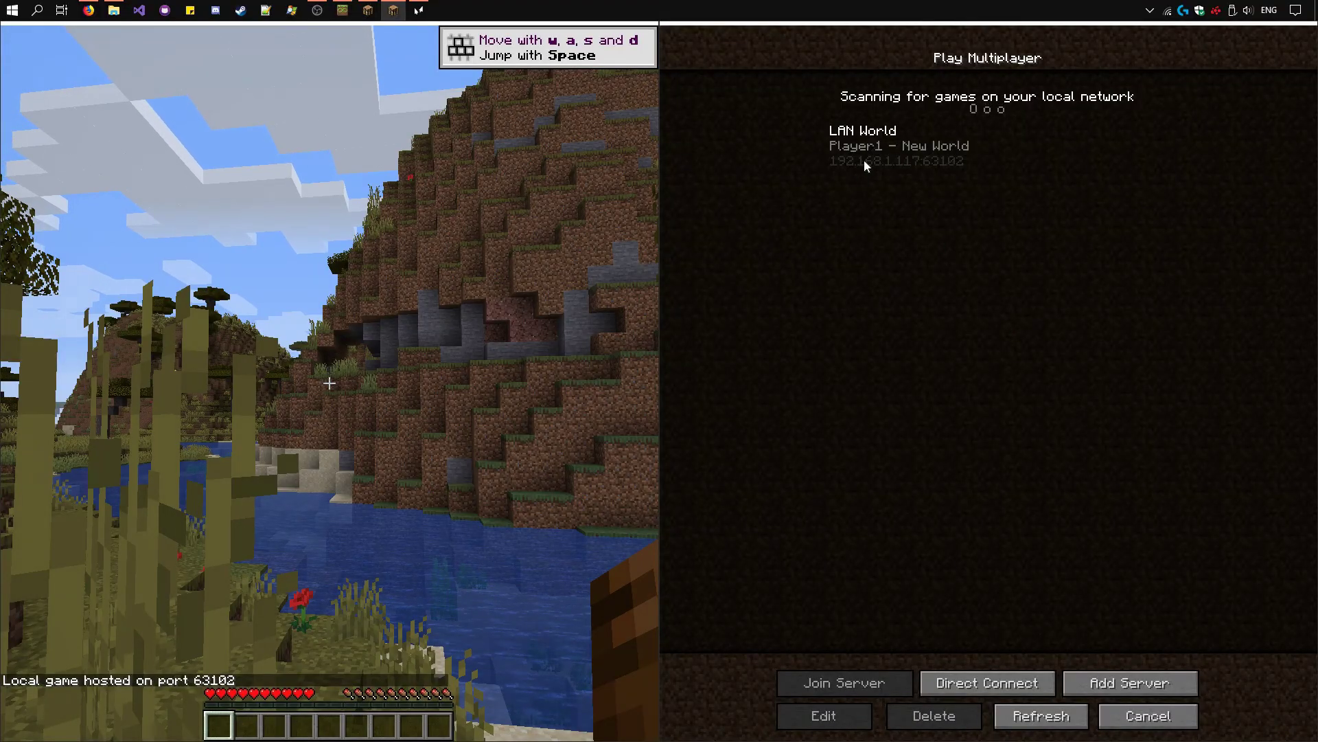
{"action": "left_click", "coordinate": [872, 127]}
{"action": "left_click", "coordinate": [870, 677]}
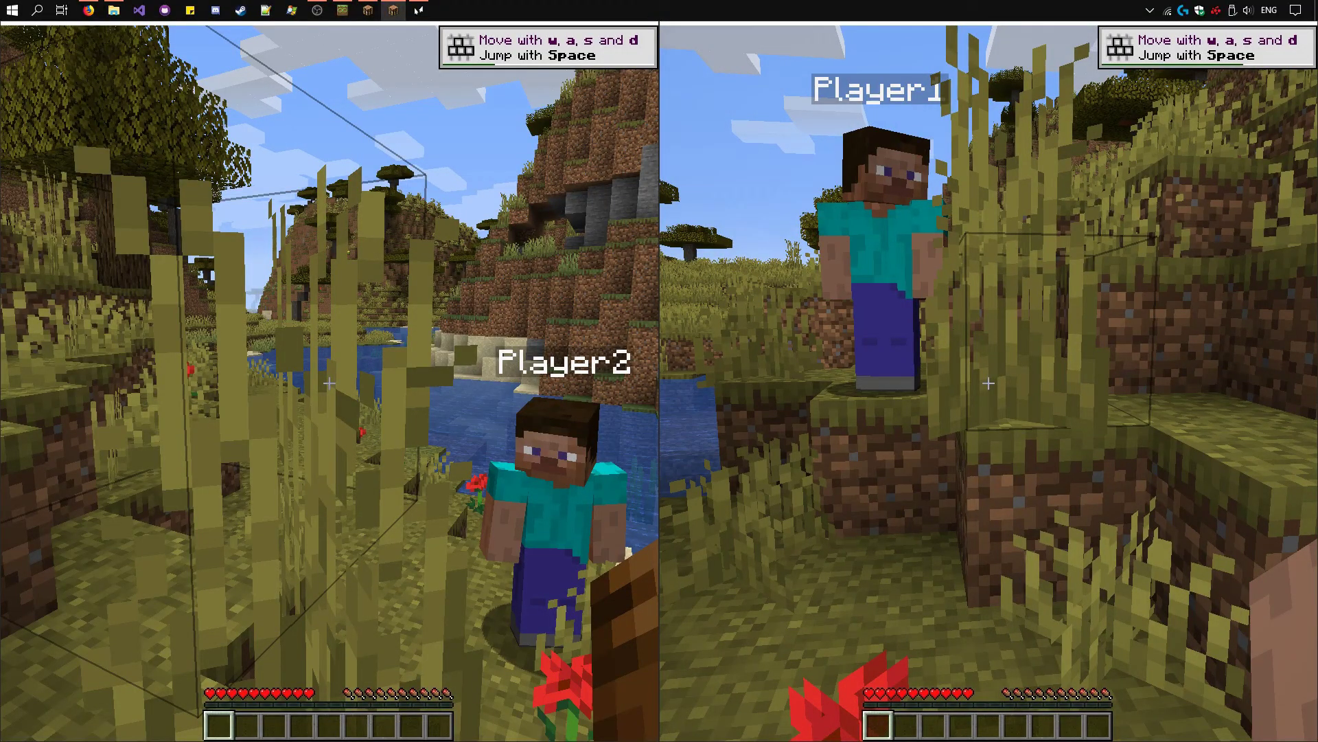
- Switch back to Universal Split Screen and shift its window slightly over the left game
{"action": "key", "text": "alt+Tab"}
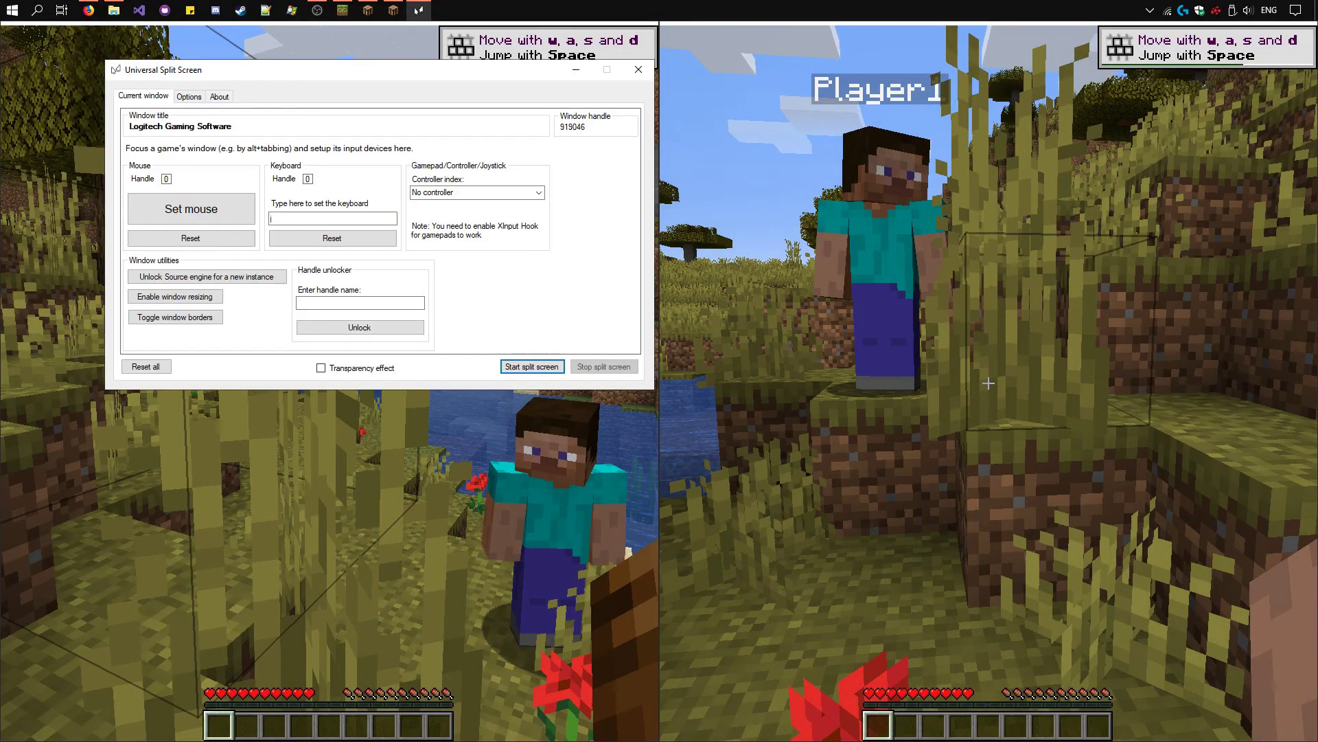
{"action": "mouse_move", "coordinate": [241, 72]}
{"action": "left_mouse_down"}
{"action": "mouse_move", "coordinate": [266, 90]}
{"action": "mouse_move", "coordinate": [254, 88]}
{"action": "left_mouse_up"}
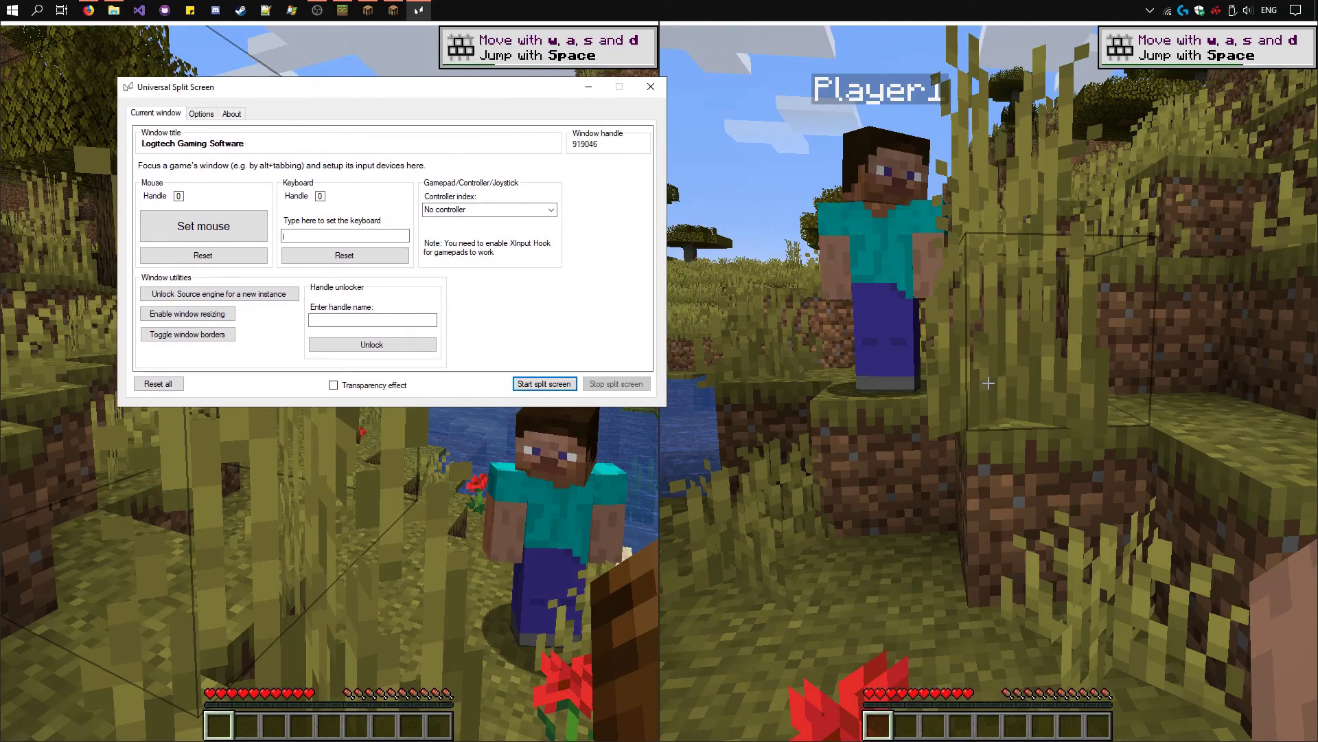